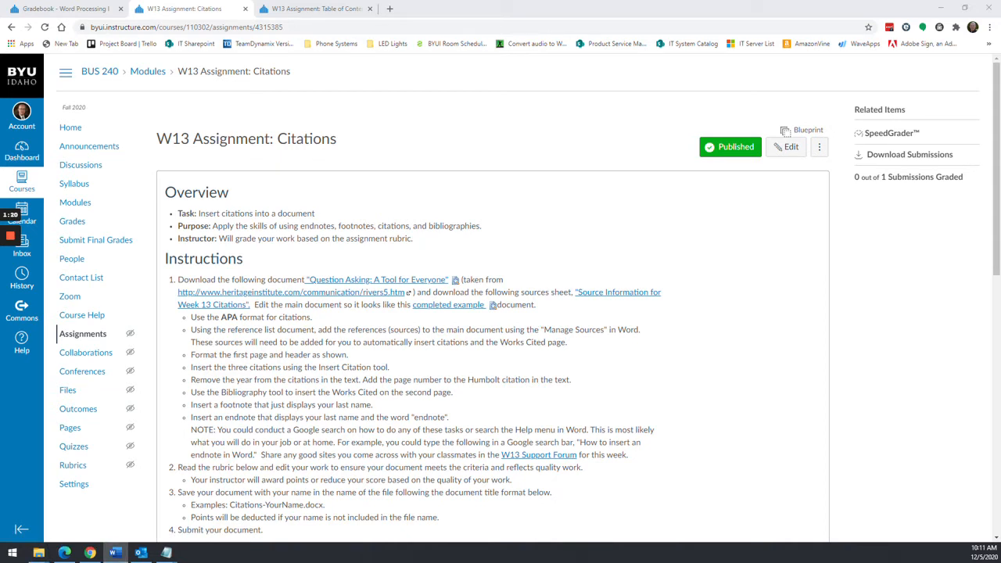
Step: Bring the Plummer Citations Week 13.docx essay to the front in Word
left_click(115, 553)
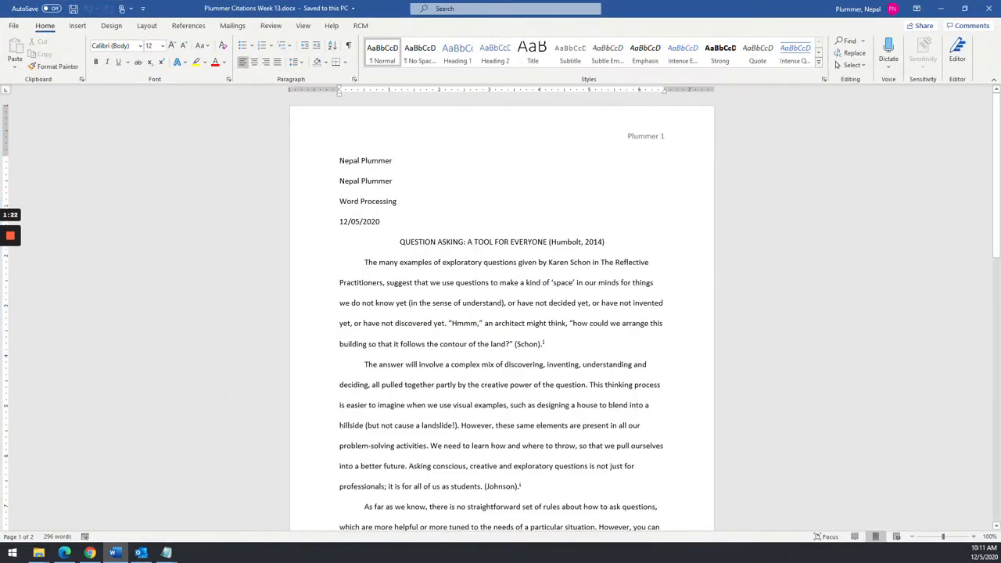
Step: Scroll to page 2 to show the Works Cited list of three sources
scroll(500, 313, "down", 10)
scroll(501, 313, "down", 3)
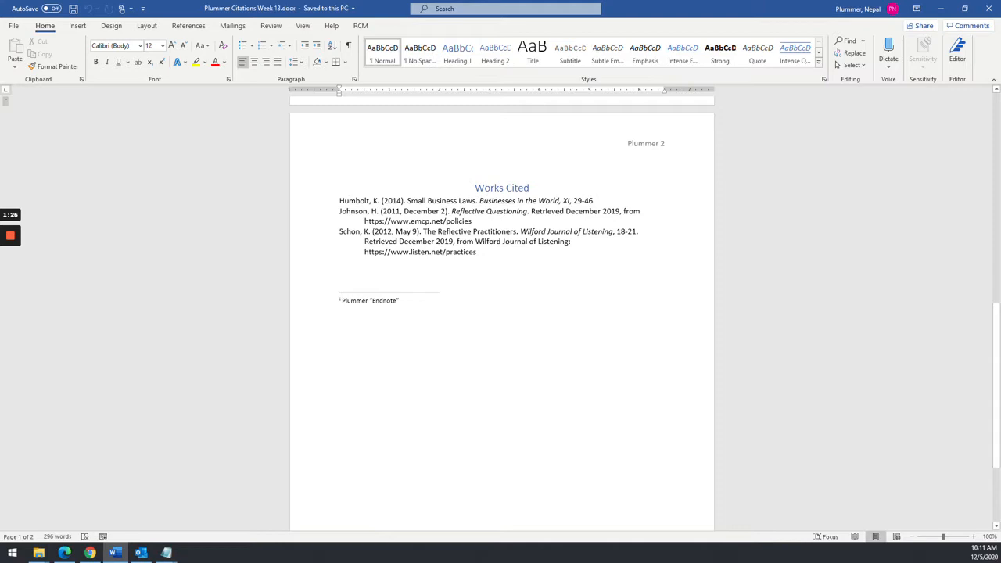
scroll(501, 313, "up", 2)
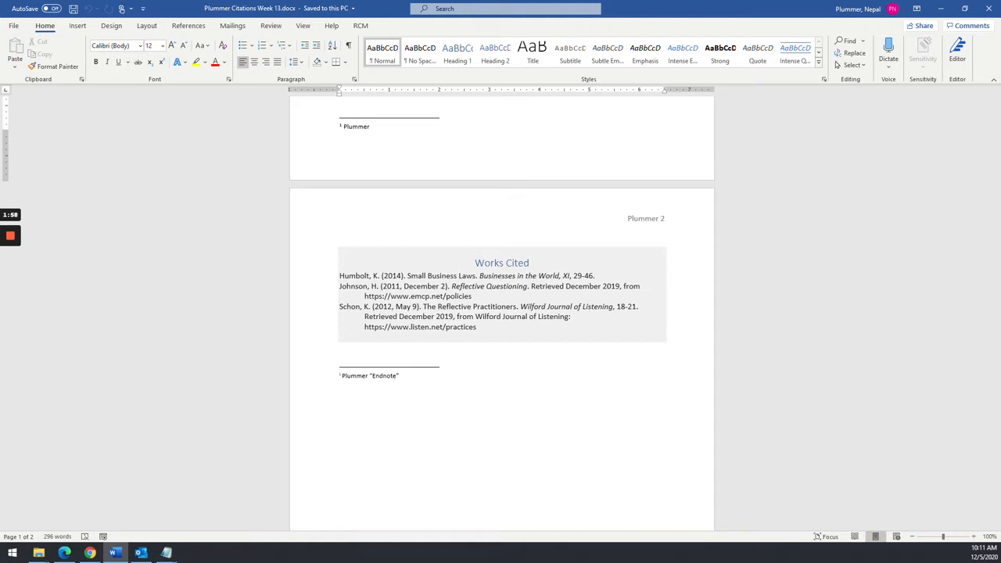
Step: Activate the Works Cited field, try its layout options, and remove the empty line after the last entry
left_click(395, 286)
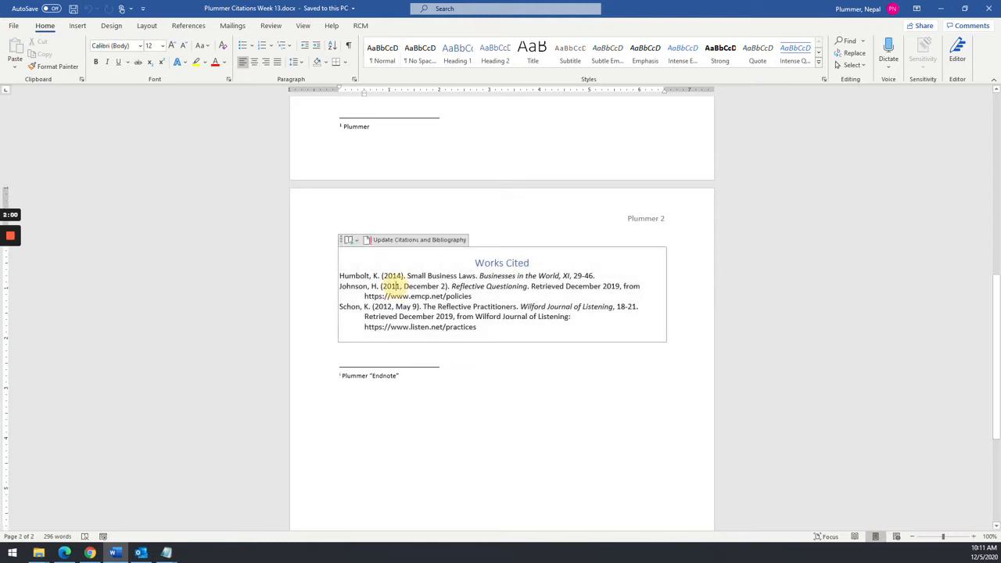
left_click(352, 239)
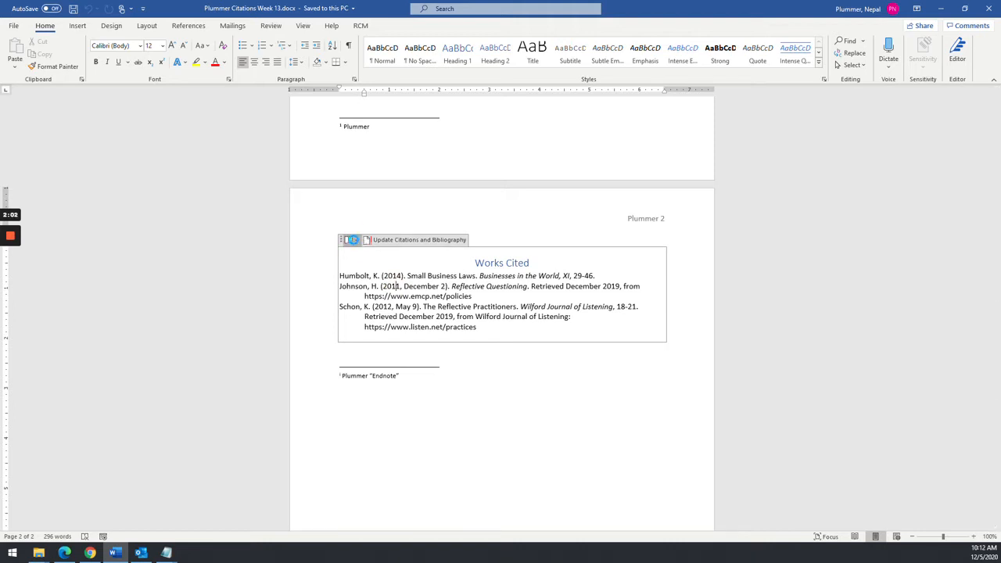
left_click(357, 244)
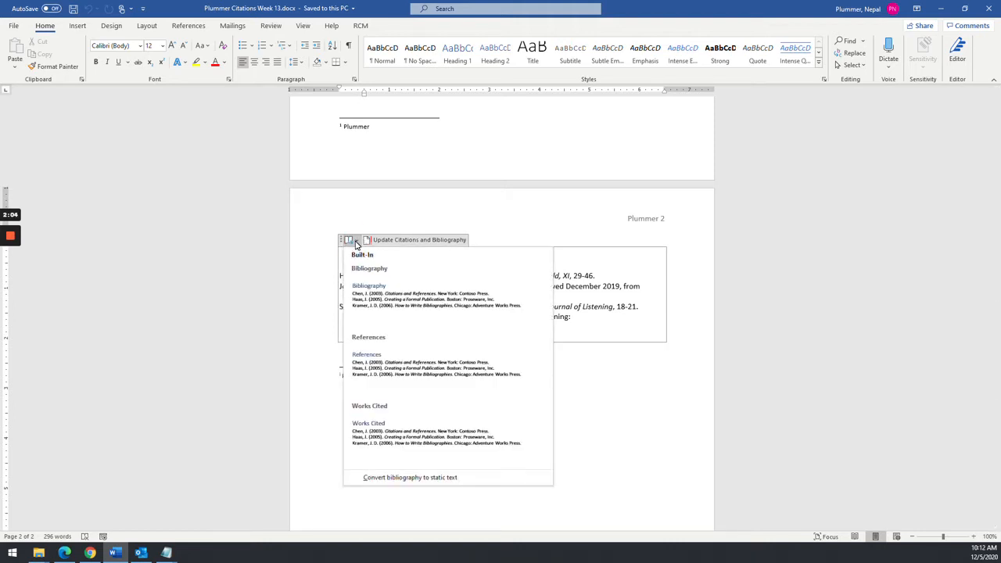
left_click(356, 244)
left_click(357, 244)
left_click(344, 240)
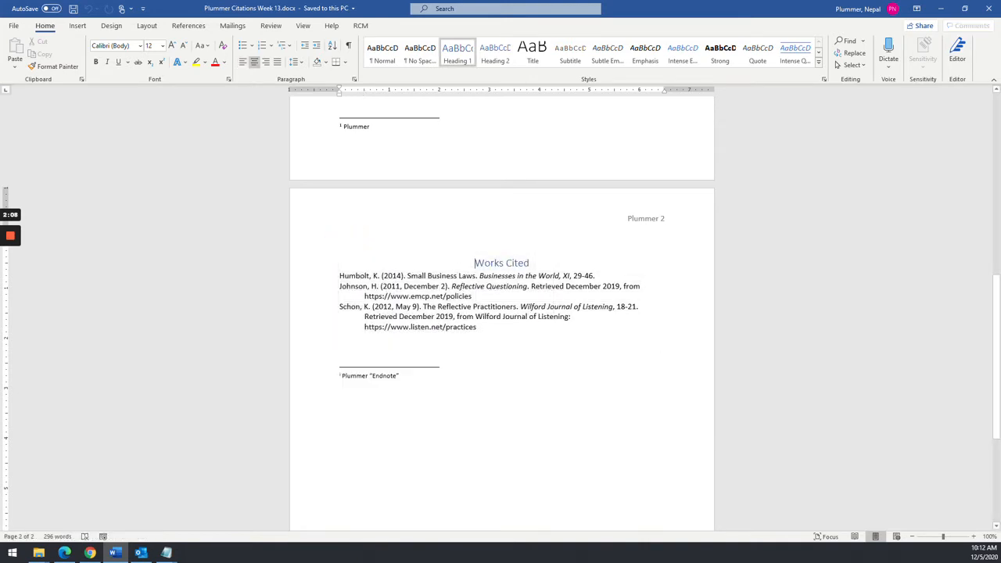
left_click(478, 327)
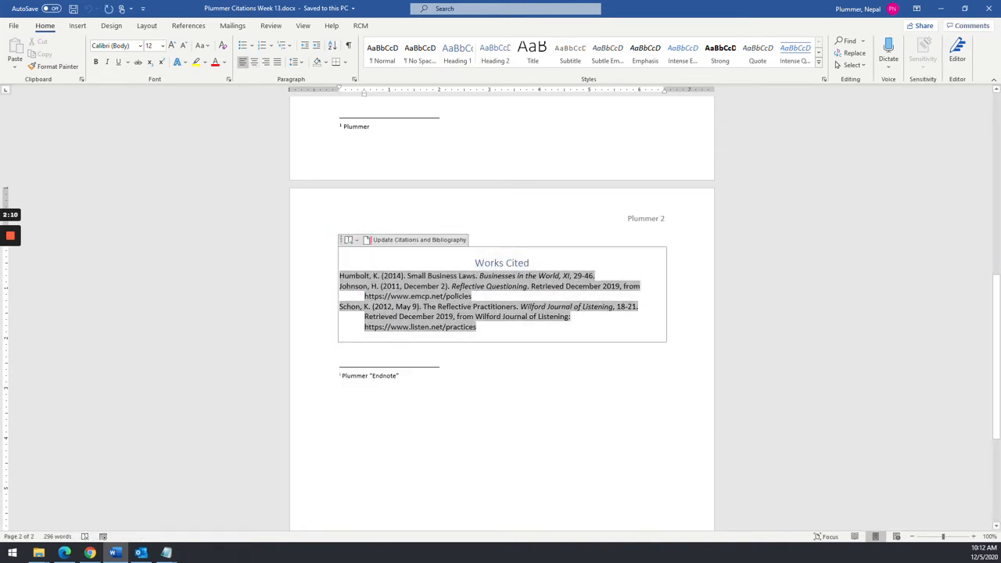
key("Delete")
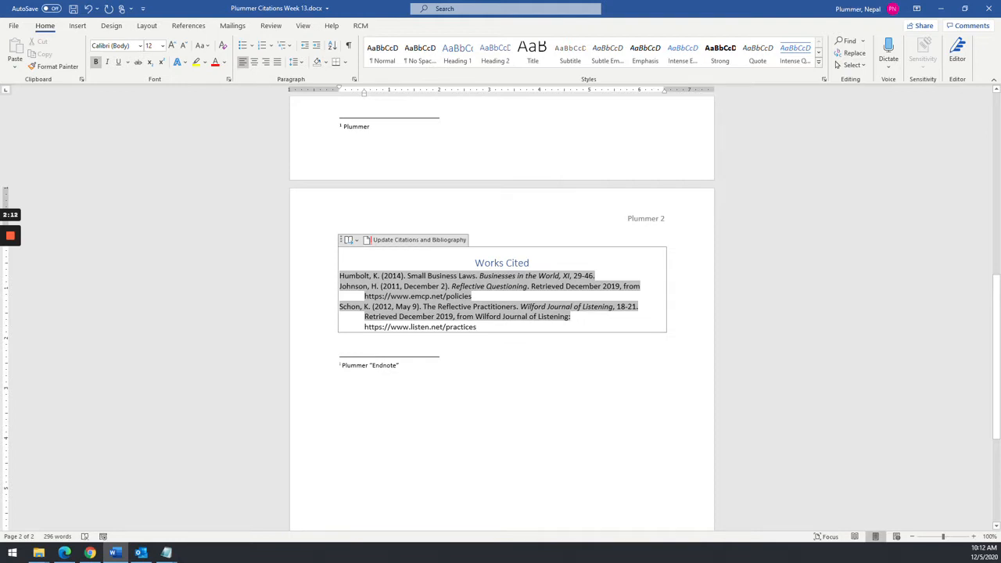
key("ctrl+Home")
key("ctrl+End")
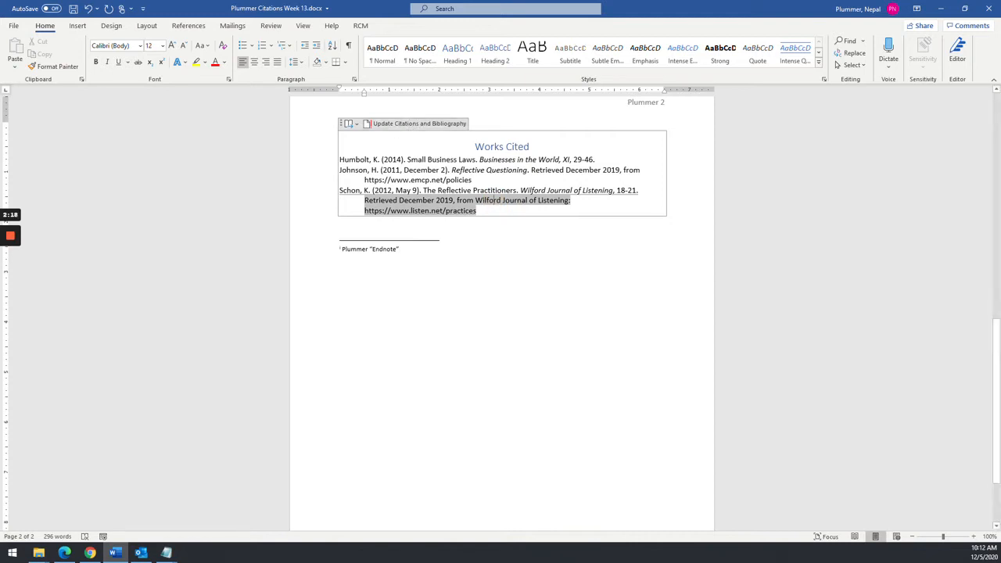
Step: Select the Works Cited heading and all entries and delete the whole bibliography field
left_click(323, 144)
left_click_drag(476, 210, 331, 133)
key("Delete")
key("BackSpace")
key("BackSpace")
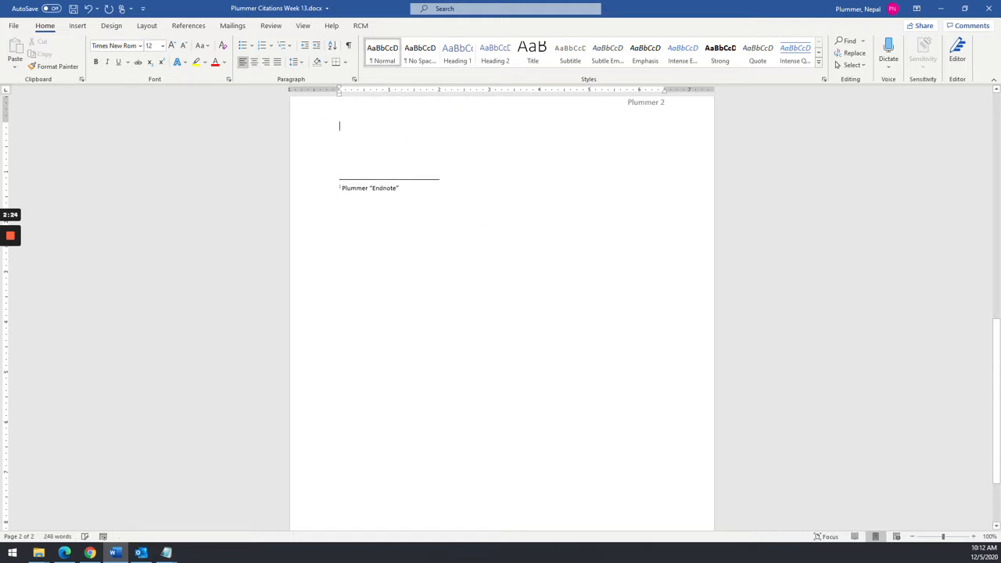
Step: Check the Source Manager's Current List shows all three essay sources, then close it
scroll(500, 313, "up", 12)
scroll(501, 313, "down", 4)
scroll(501, 312, "down", 5)
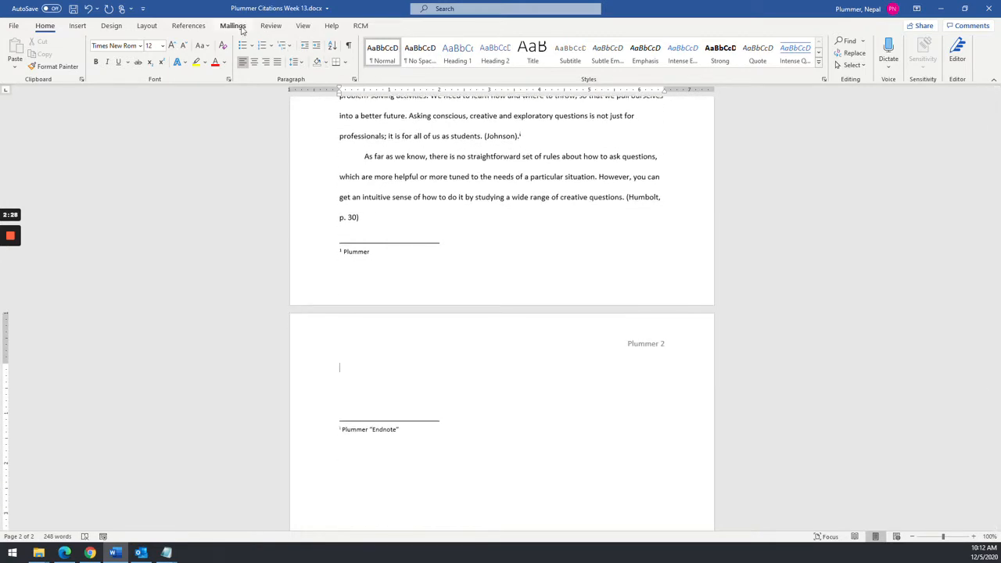
left_click(192, 26)
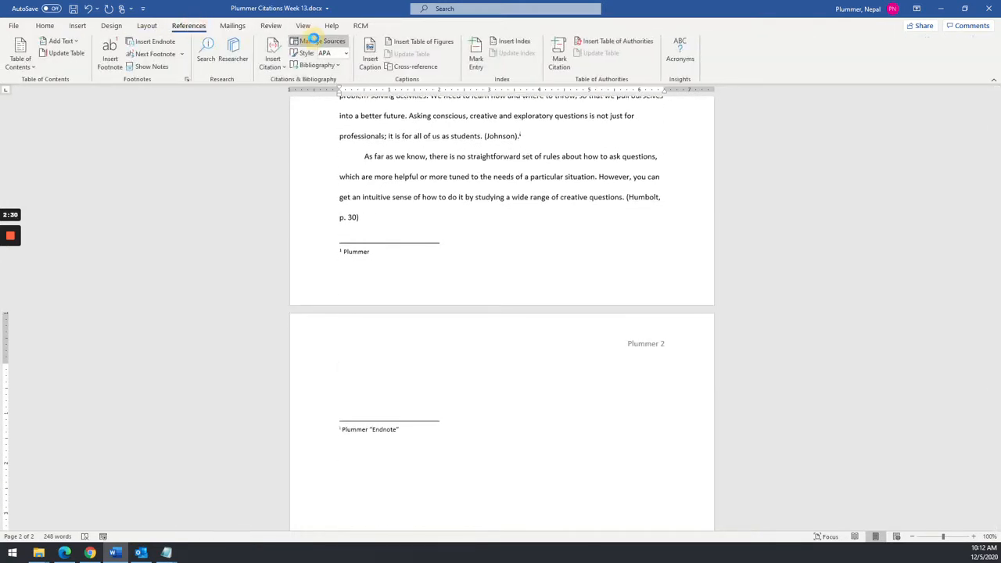
left_click(316, 41)
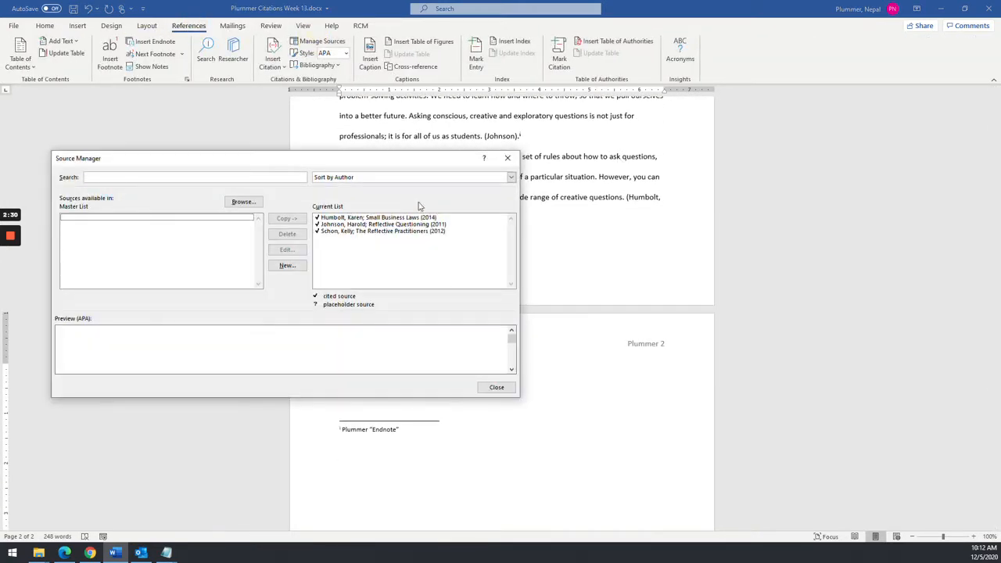
left_click(496, 388)
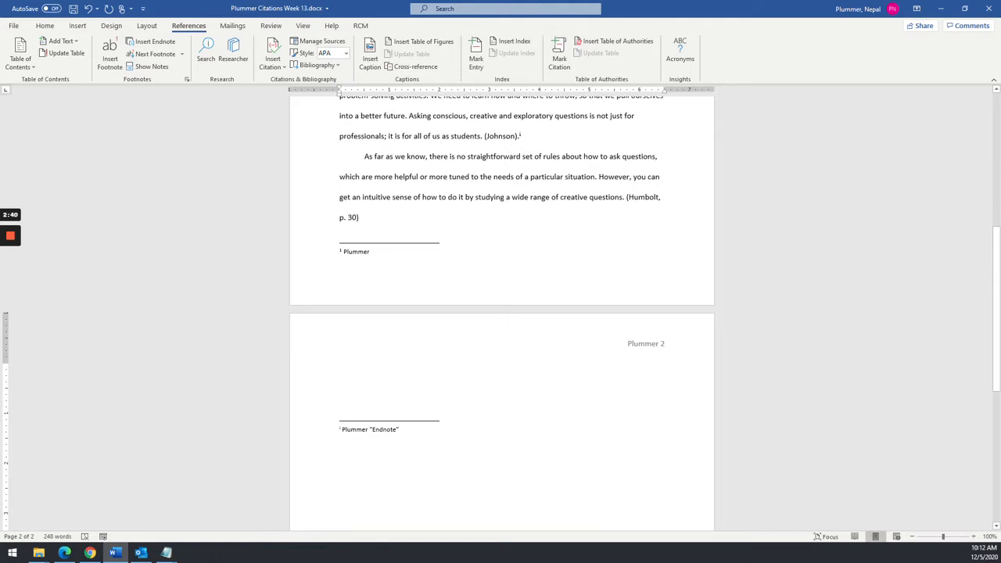
Step: Insert the Built-In Bibliography of the three sources, then close Word choosing Don't Save
left_click(331, 70)
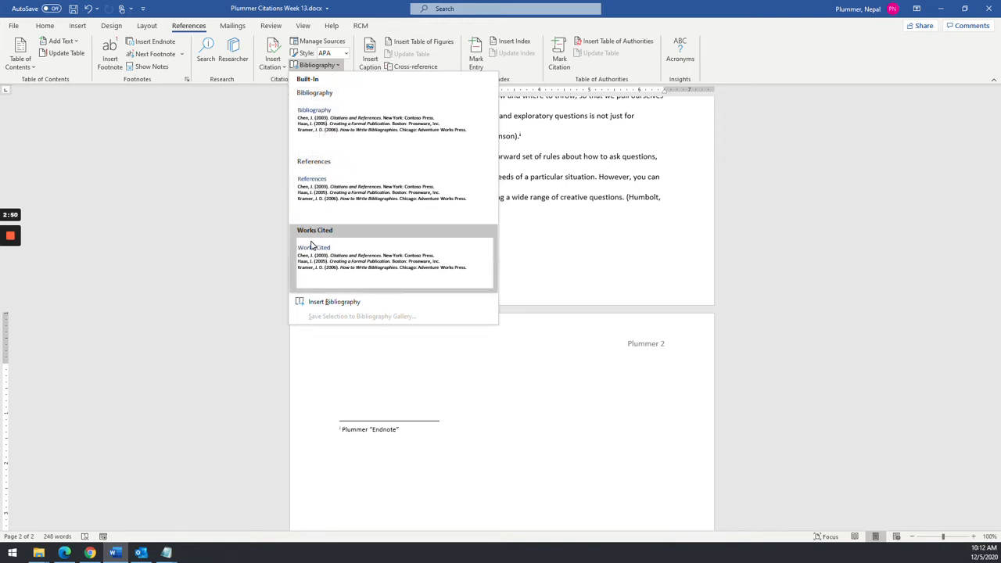
left_click(317, 113)
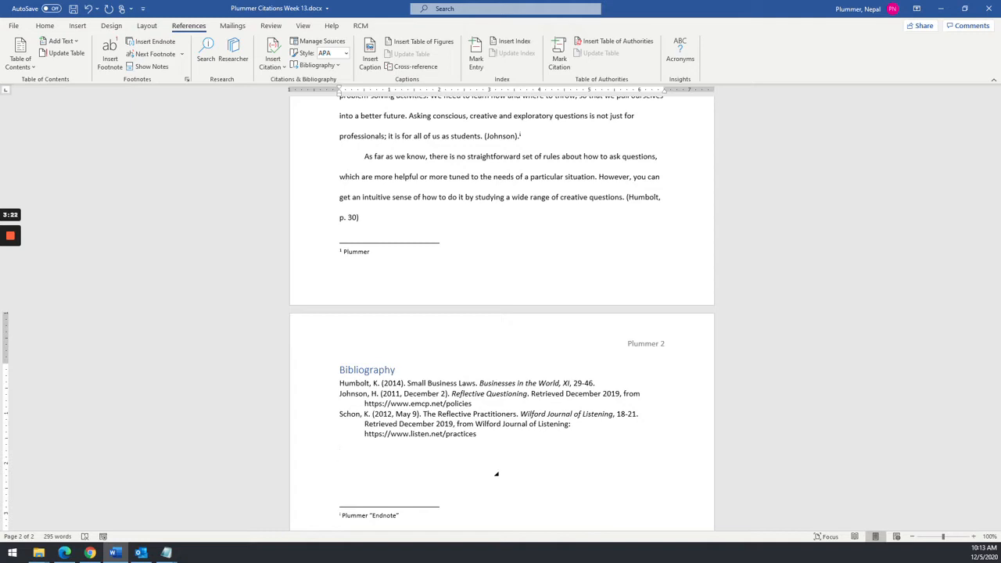
left_click(988, 9)
left_click(499, 296)
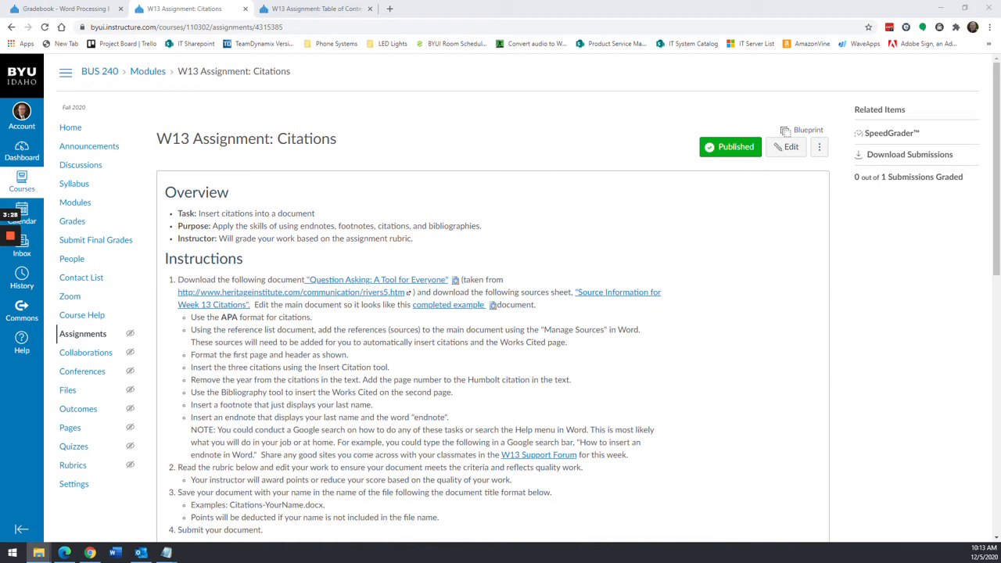
Step: Highlight the assignment's step-by-step requirements in Canvas, then open the completed example PDF
left_click(287, 368)
left_click_drag(190, 316, 466, 417)
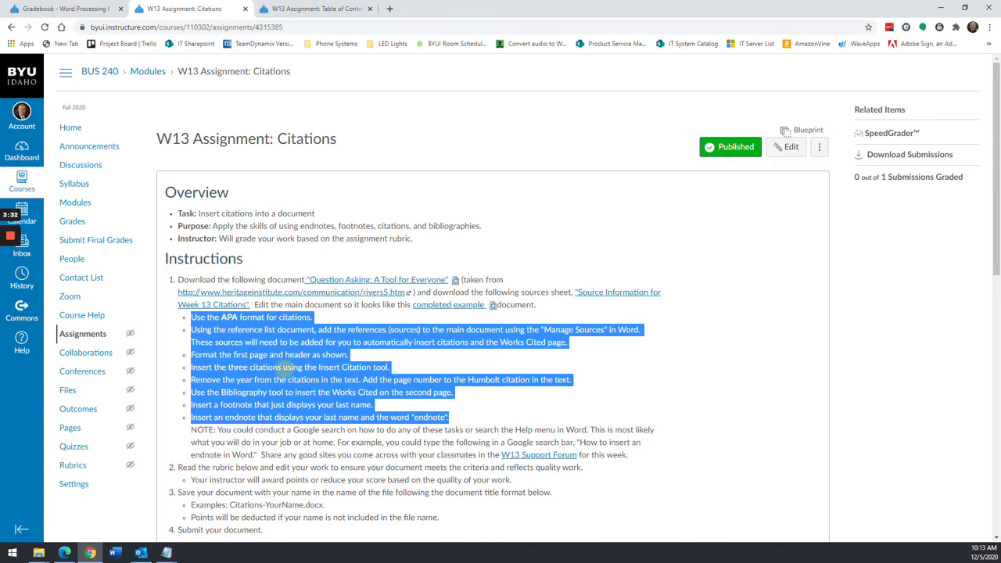
left_click(286, 367)
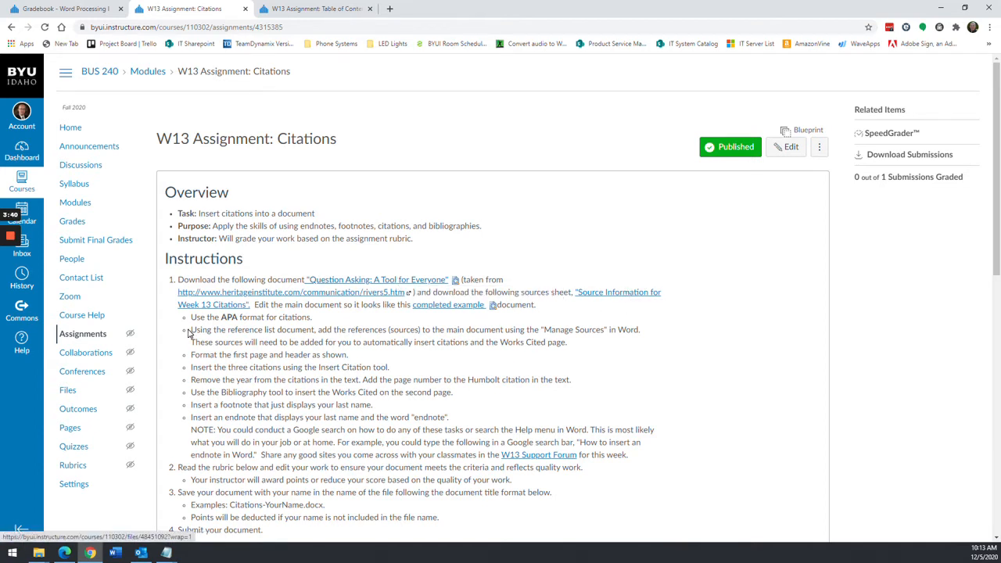
left_click(446, 307)
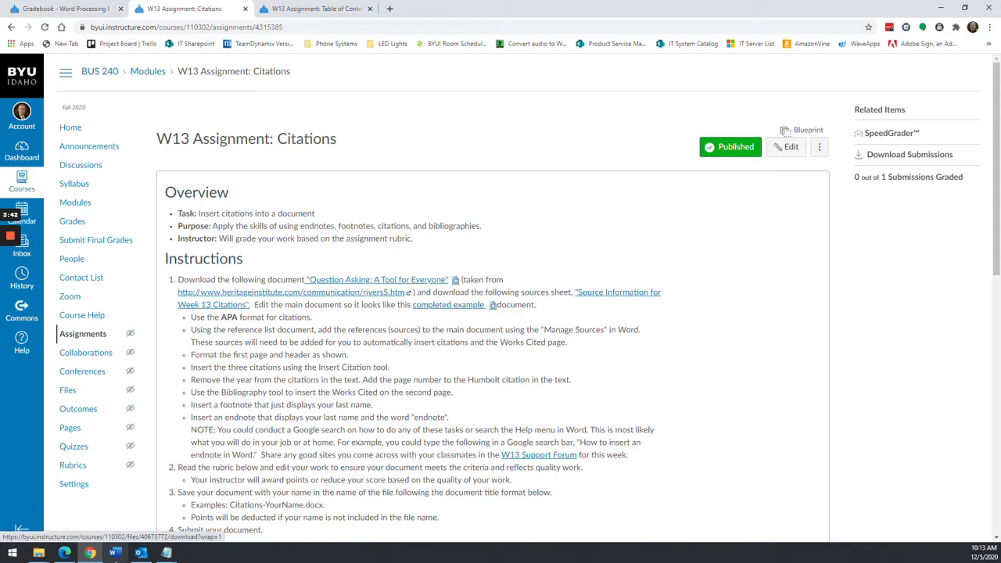
Step: Look over the example PDF's Works Cited page, then return to Canvas and highlight the APA requirement
scroll(117, 430, "down", 15)
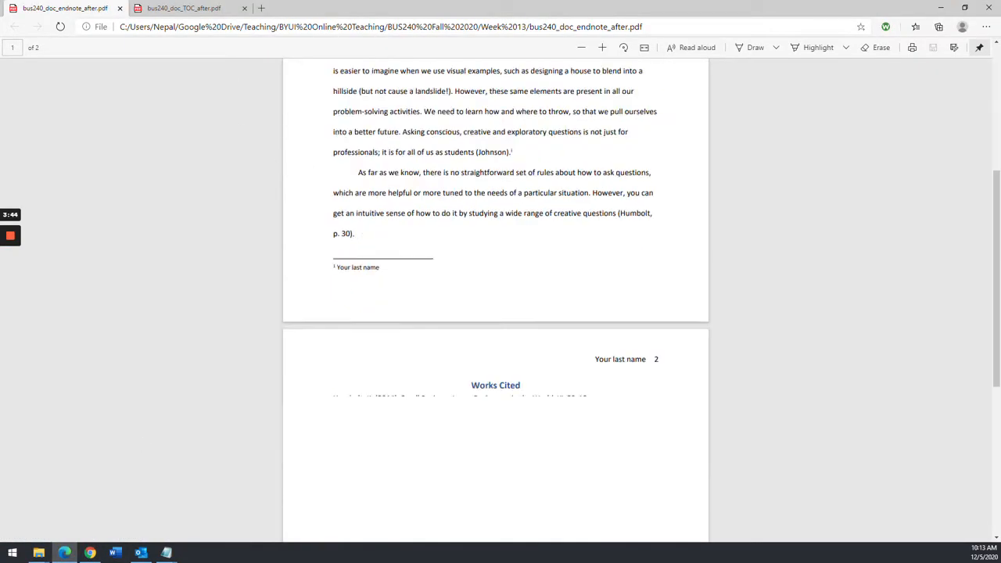
scroll(118, 430, "up", 15)
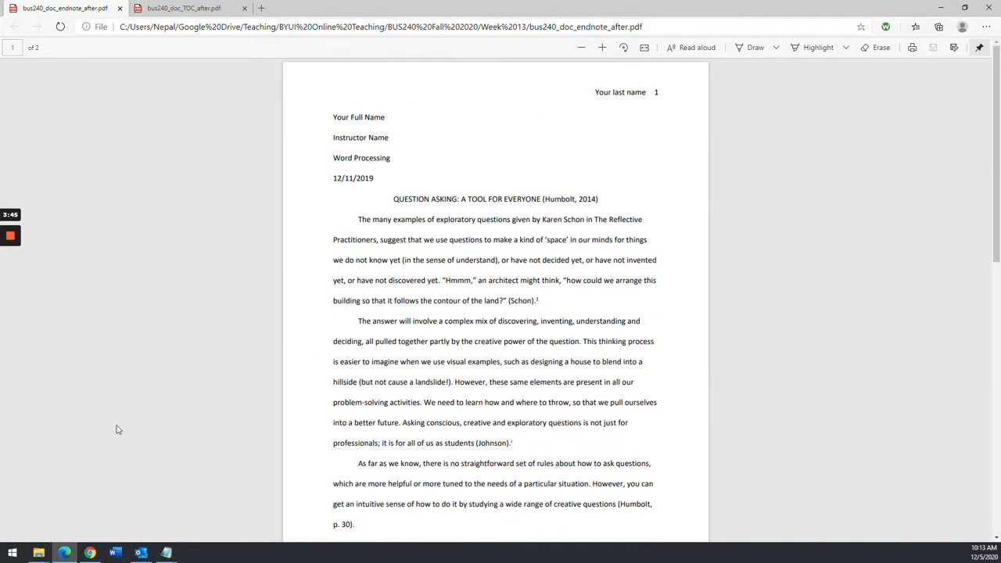
left_click(90, 553)
left_click_drag(190, 316, 324, 320)
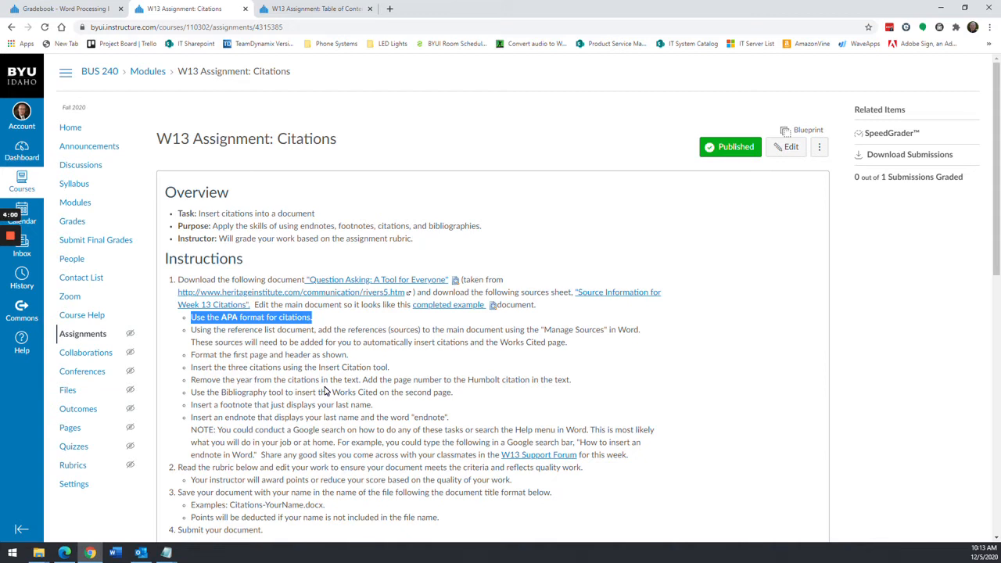
Step: Switch from Chrome to the Sources Information for Week 13 Citation Assignment document in Word
key("alt+Tab")
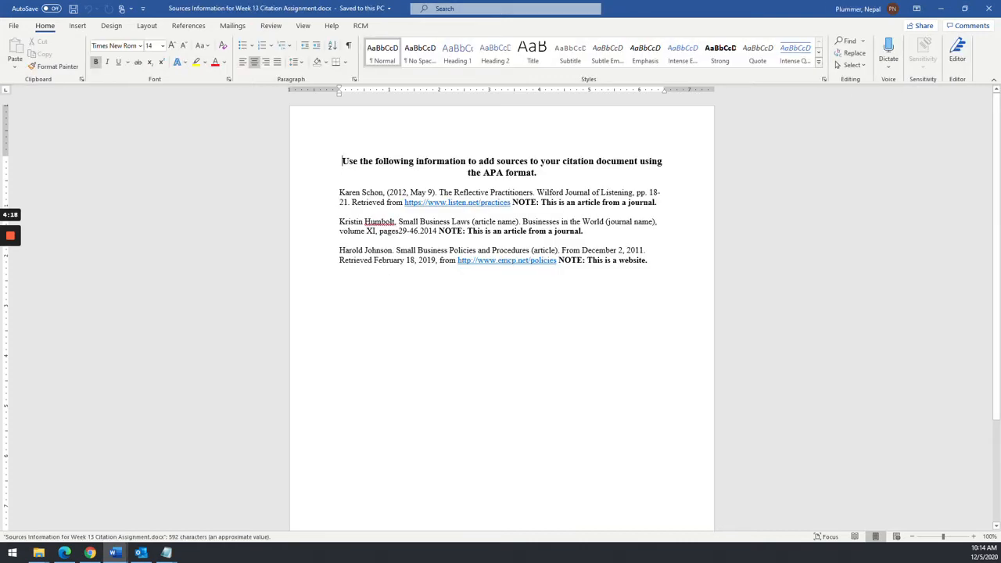
Step: Review the journal-article source entries and the APA format phrase, then switch to the bus240 essay document
left_click_drag(338, 193, 686, 205)
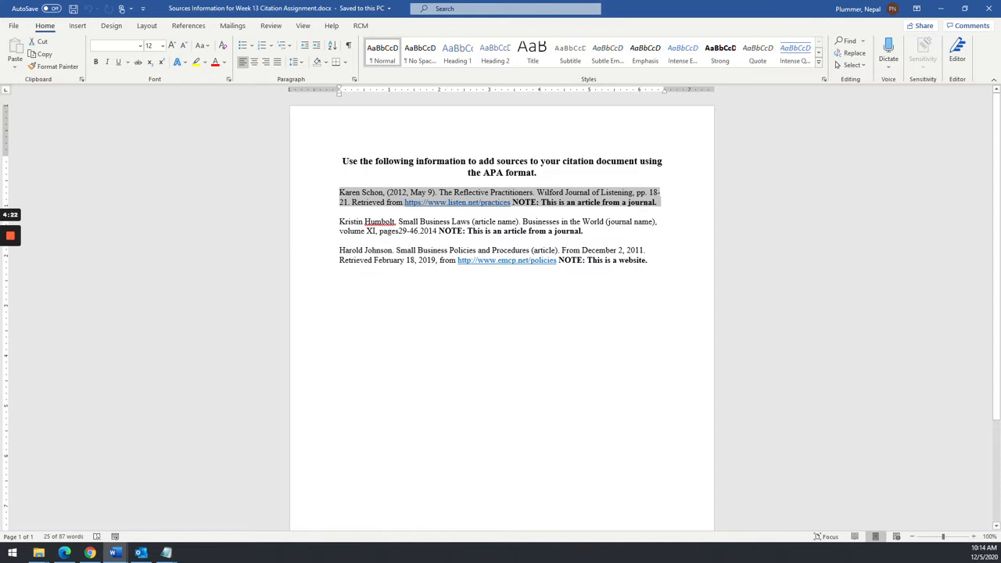
left_click_drag(340, 222, 639, 238)
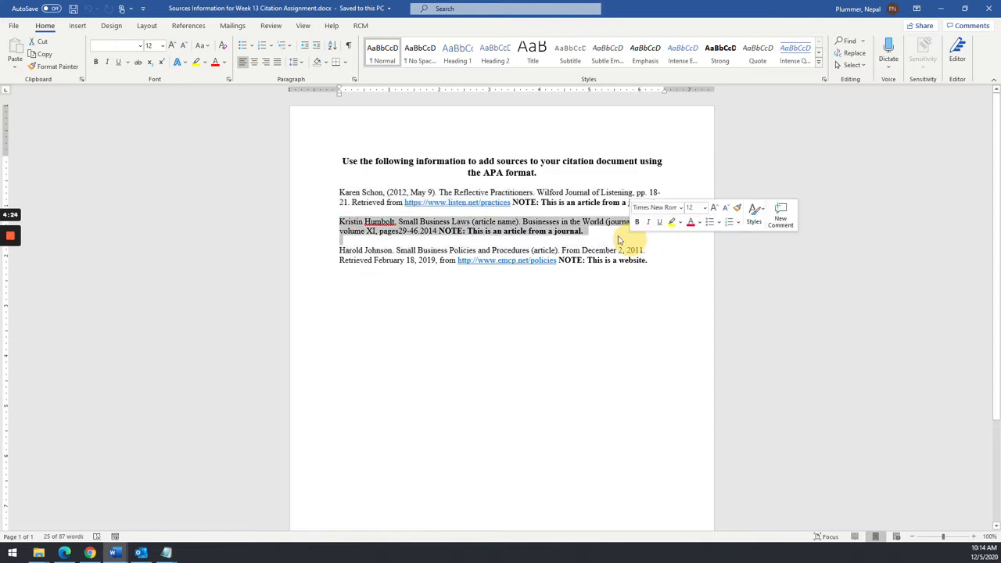
left_click(421, 180)
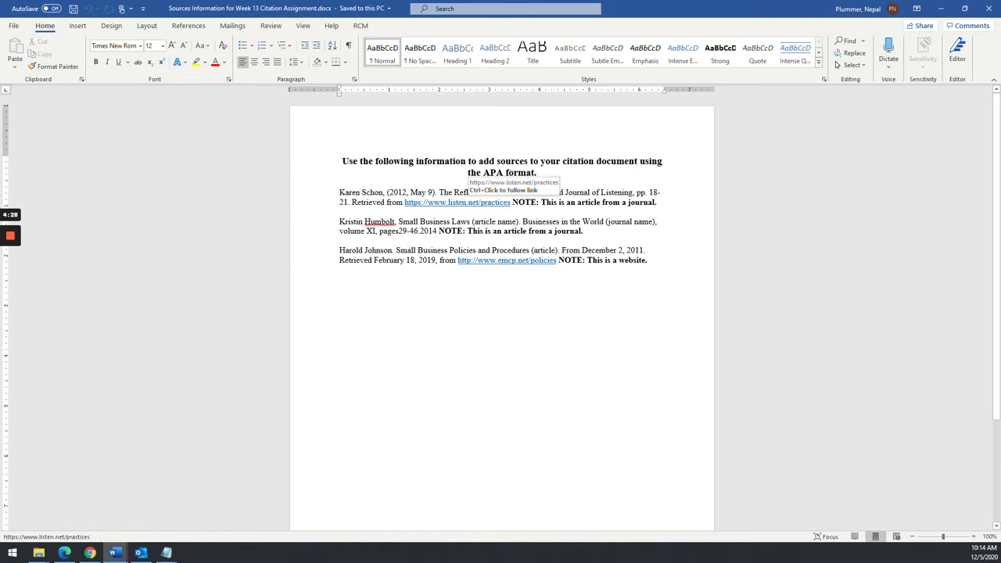
left_click_drag(469, 173, 547, 174)
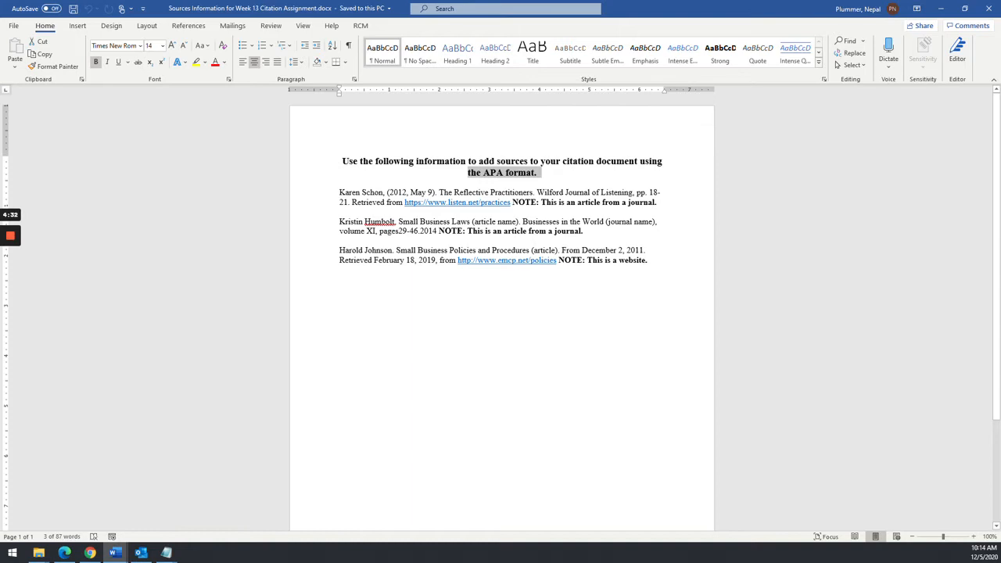
key("alt+Tab")
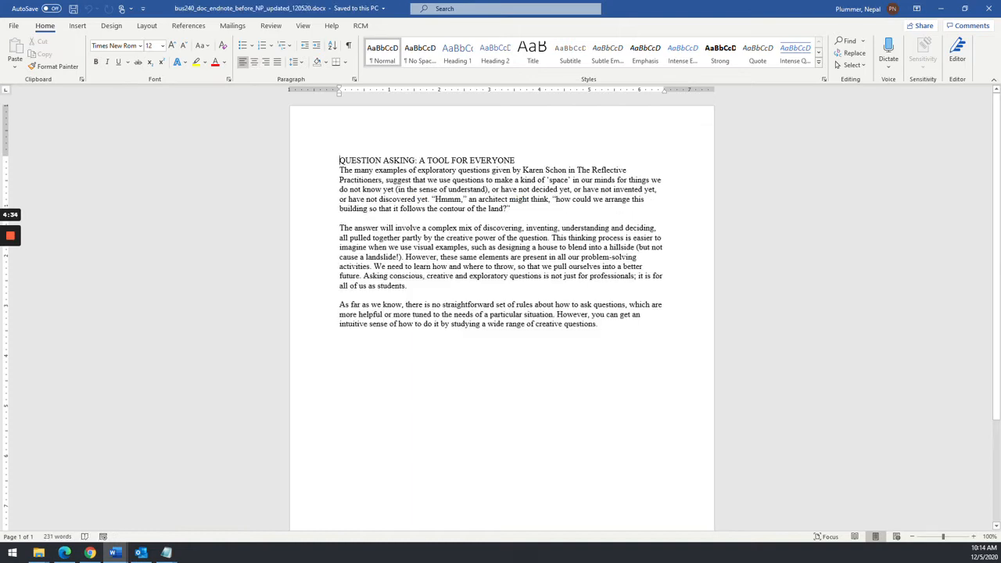
left_click(190, 27)
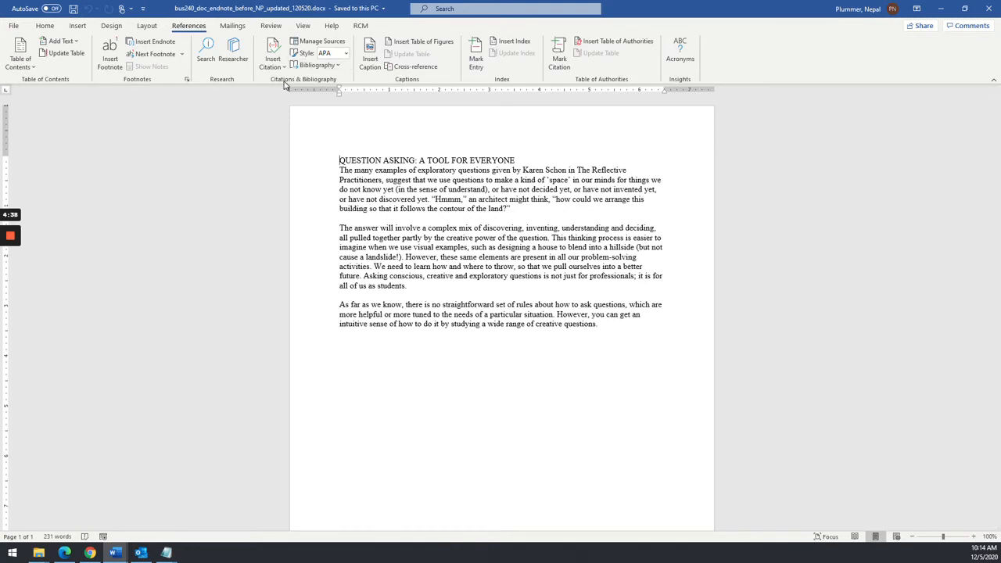
left_click(306, 76)
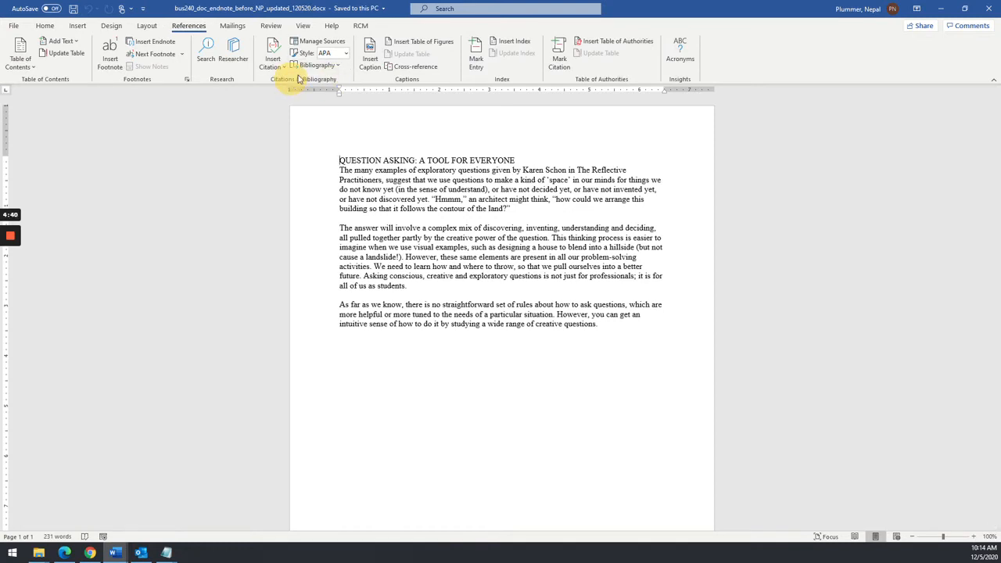
left_click(347, 53)
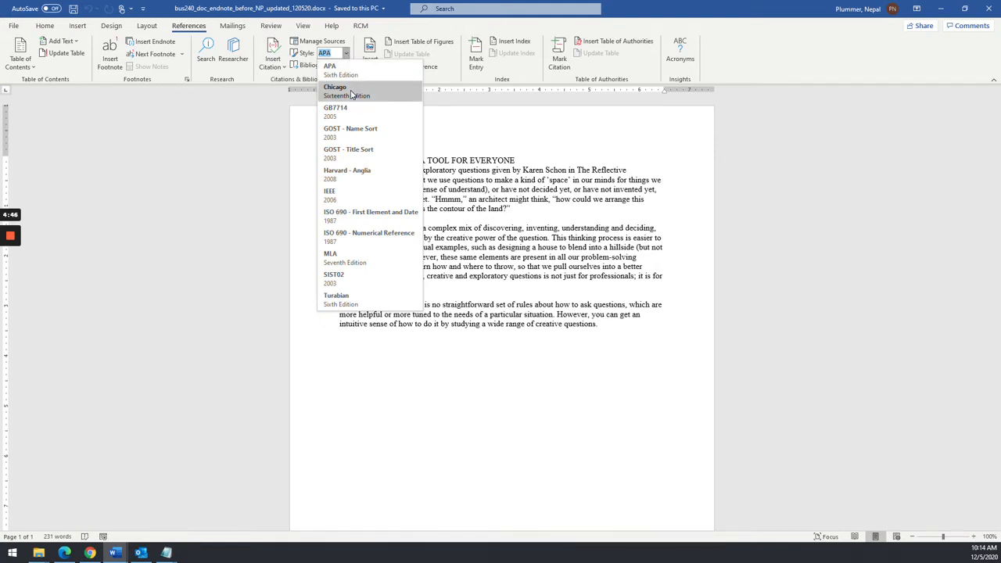
left_click(350, 266)
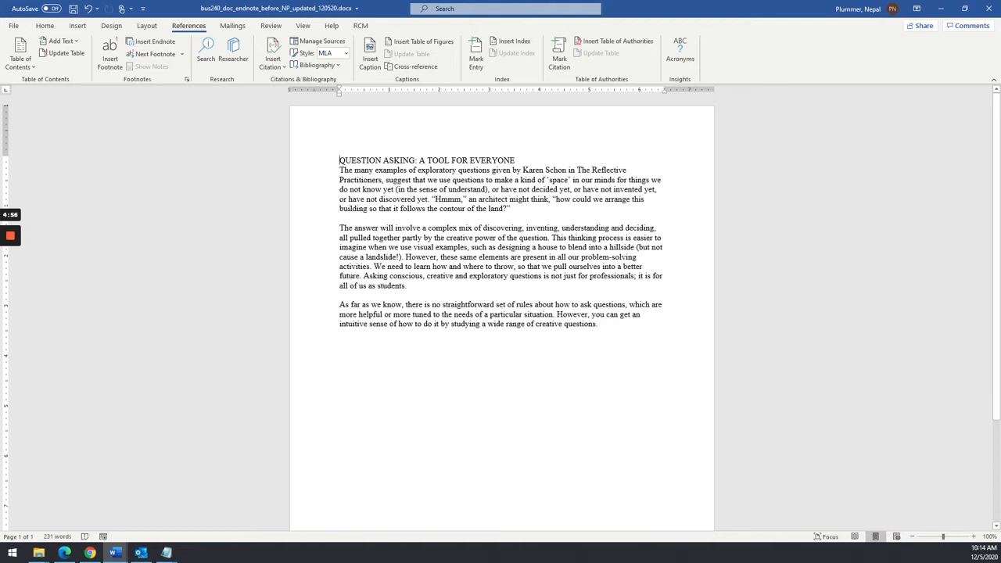
left_click(345, 54)
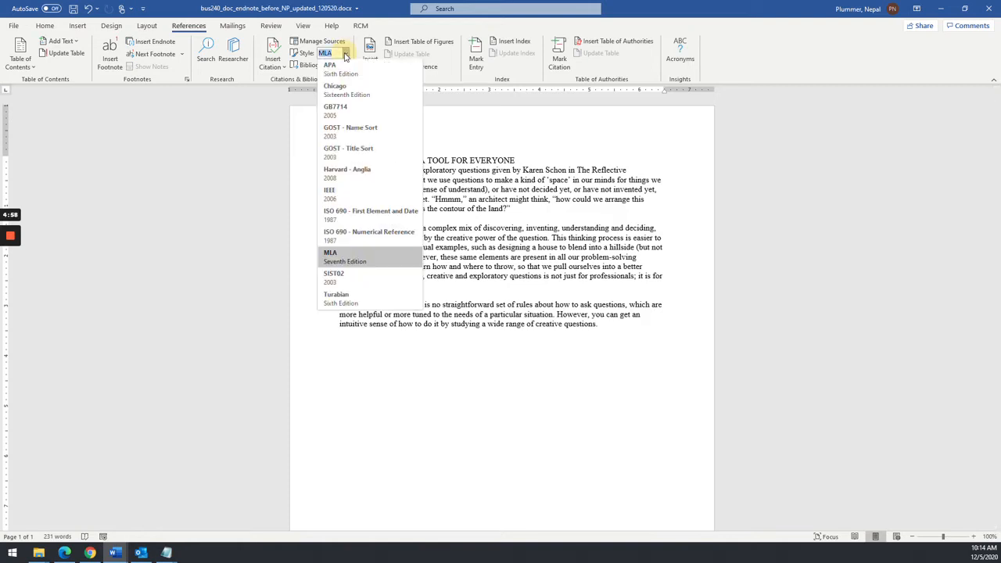
left_click(332, 69)
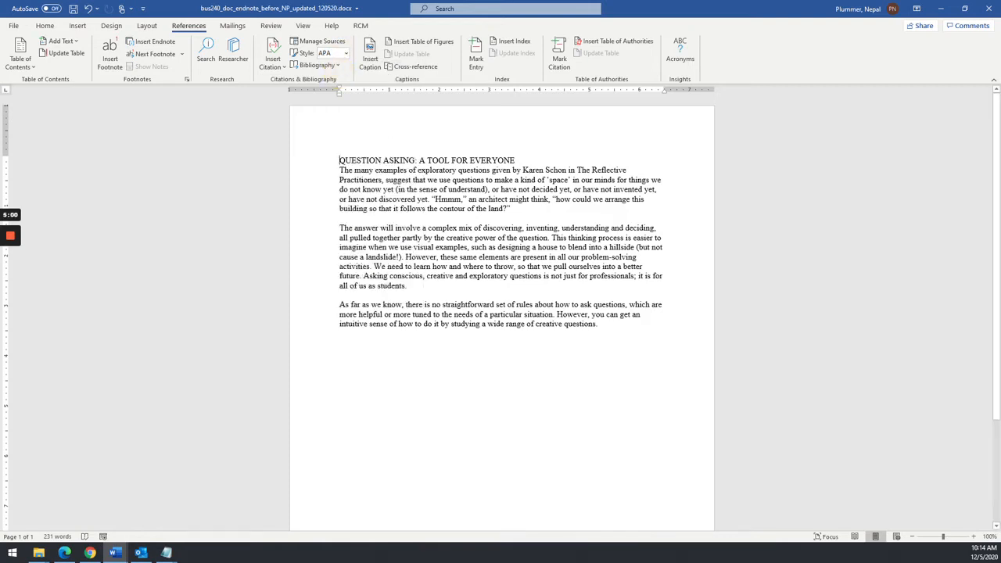
left_click(345, 53)
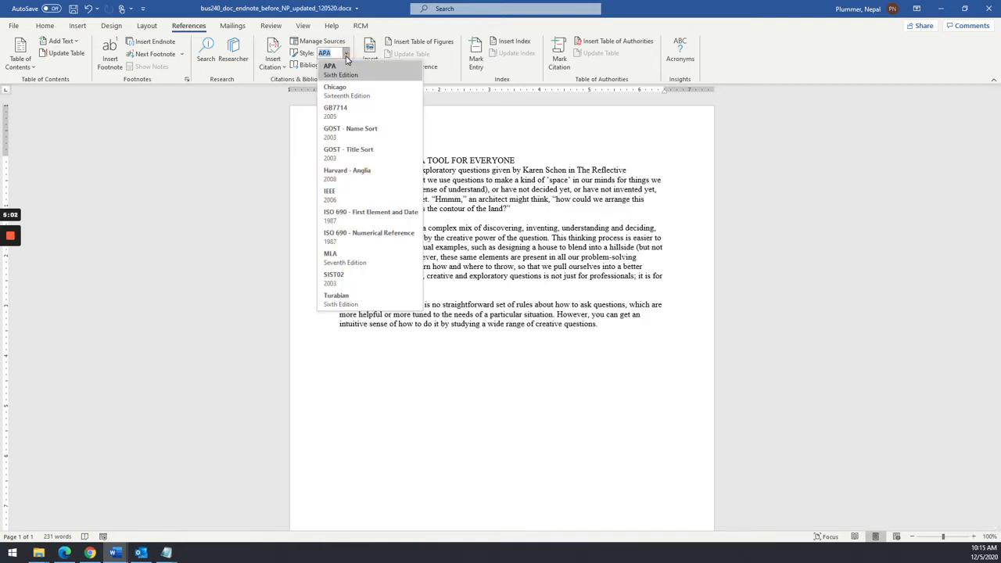
left_click(346, 57)
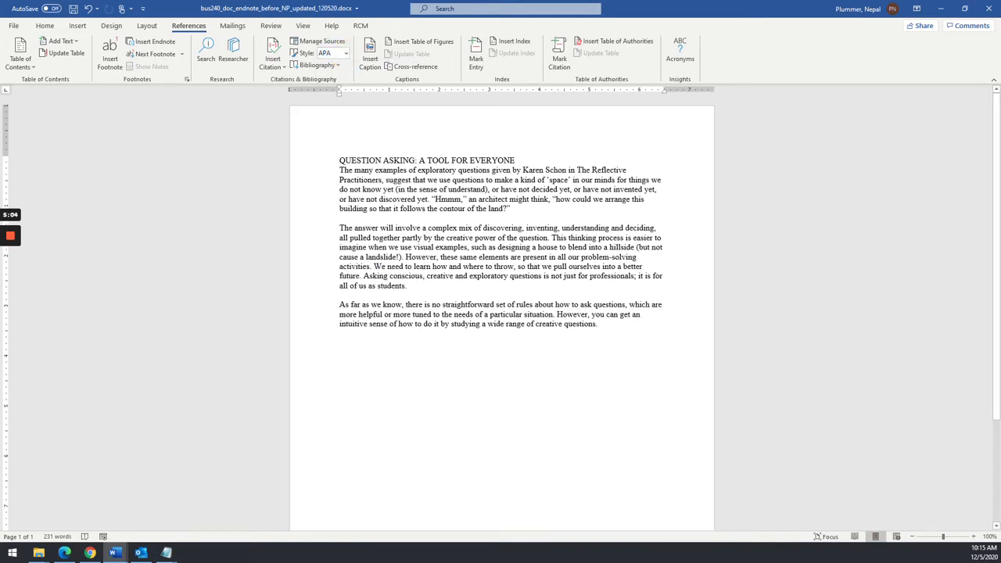
Step: Open Source Manager, centre it, and start a New source in Create Source before cancelling
left_click(320, 44)
left_click_drag(298, 166, 500, 151)
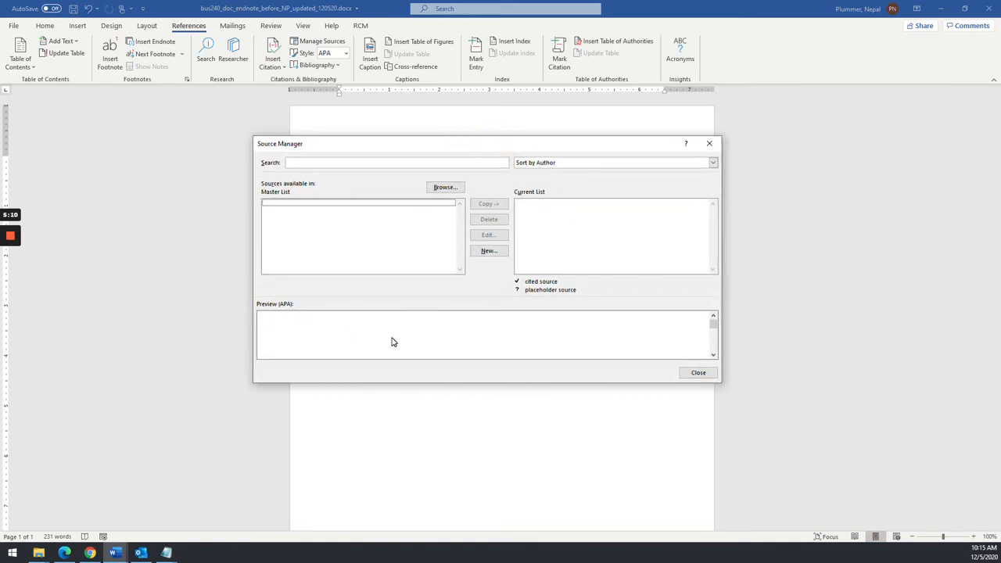
left_click(488, 250)
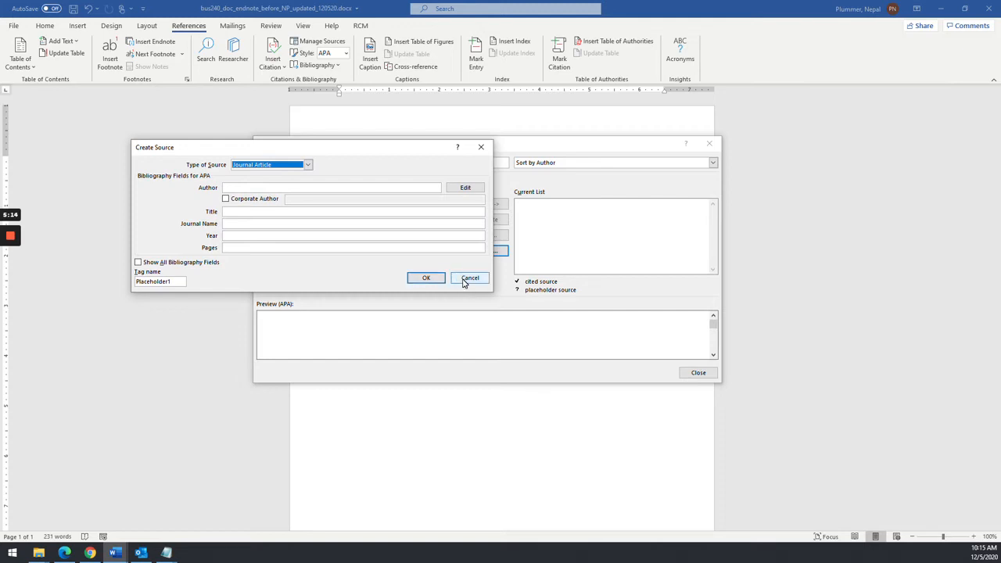
left_click(463, 282)
Step: Cancel the new source, close Source Manager, and highlight the citation in the Sources Information document
left_click(468, 280)
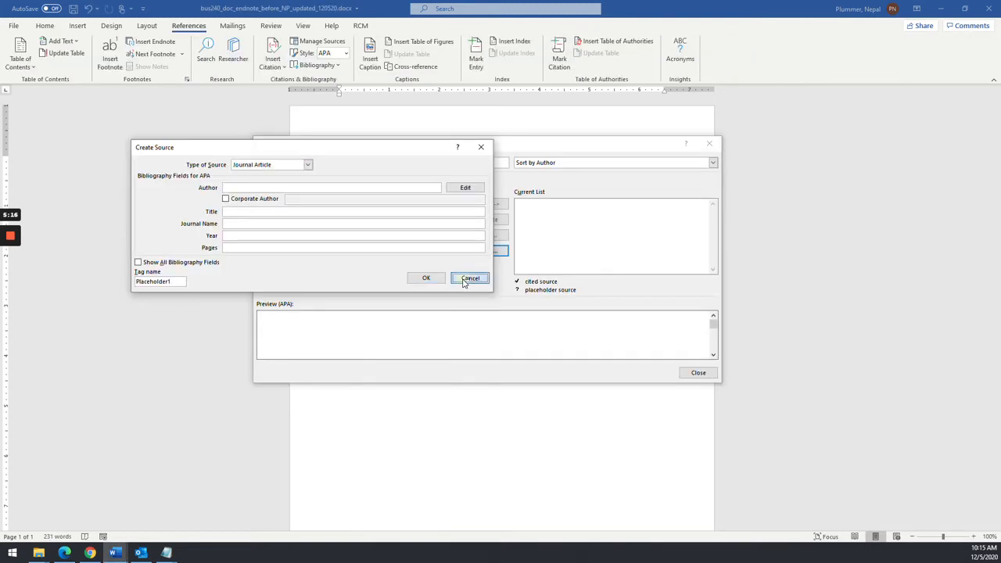
left_click(695, 371)
key("alt+Tab")
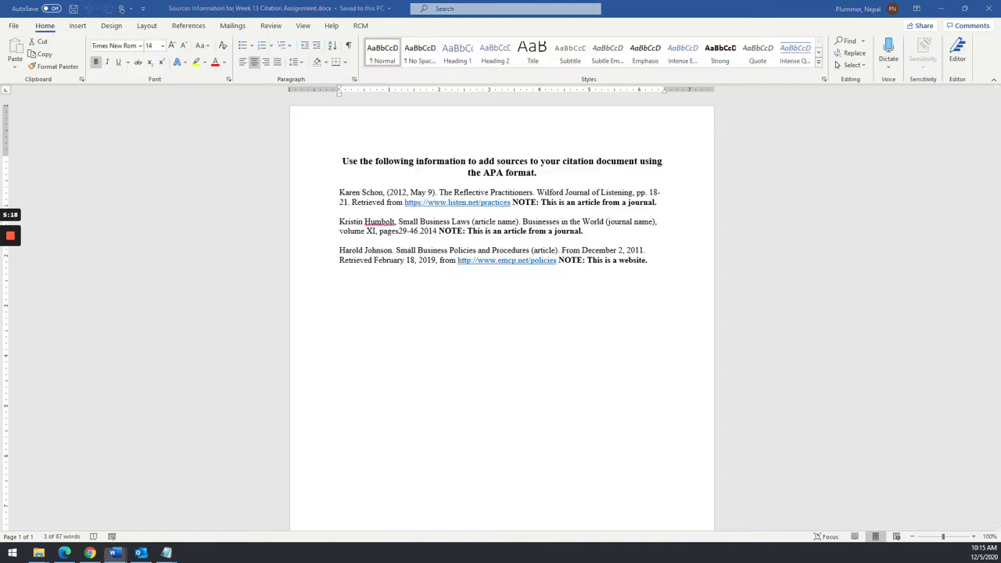
left_click(526, 239)
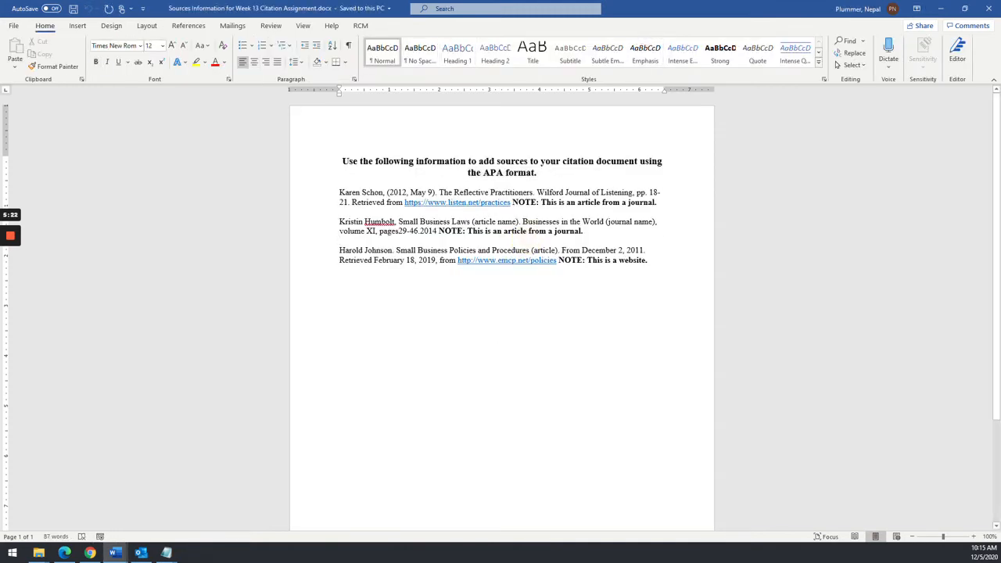
left_click_drag(343, 194, 647, 202)
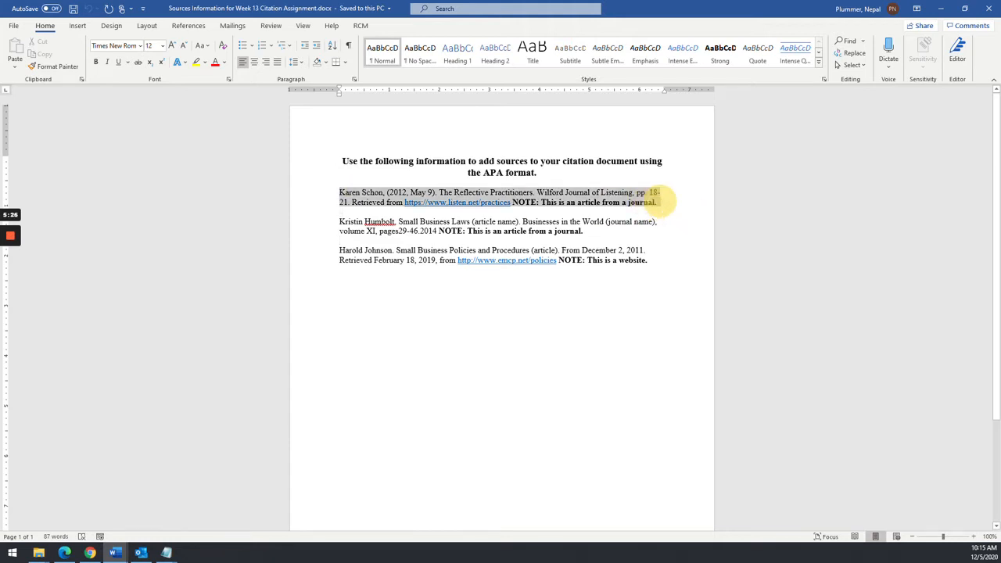
Step: Shrink and move the sources window aside, then reopen Manage Sources in the essay
left_click_drag(644, 7, 1000, 156)
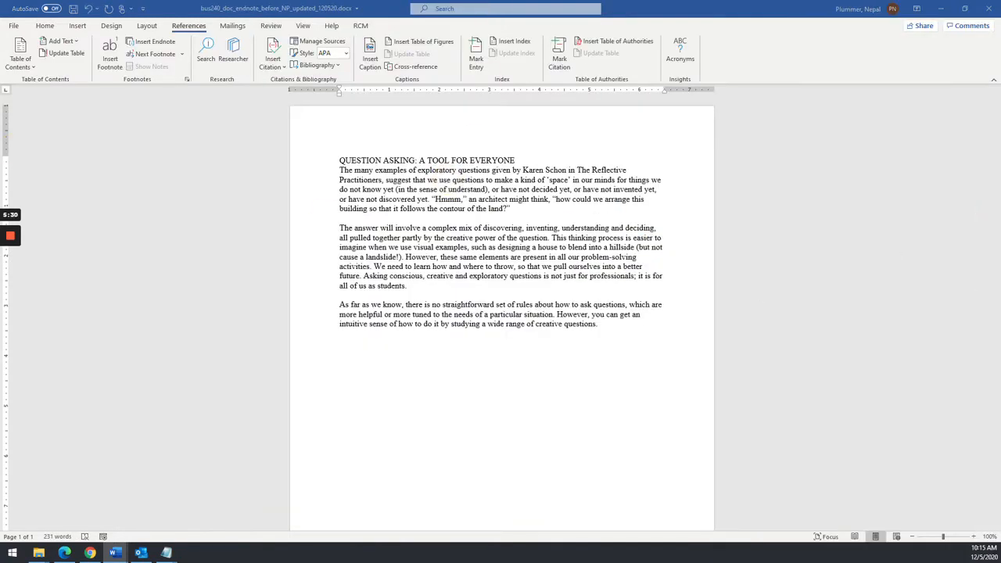
left_click_drag(1000, 156, 1000, 7)
left_click(306, 43)
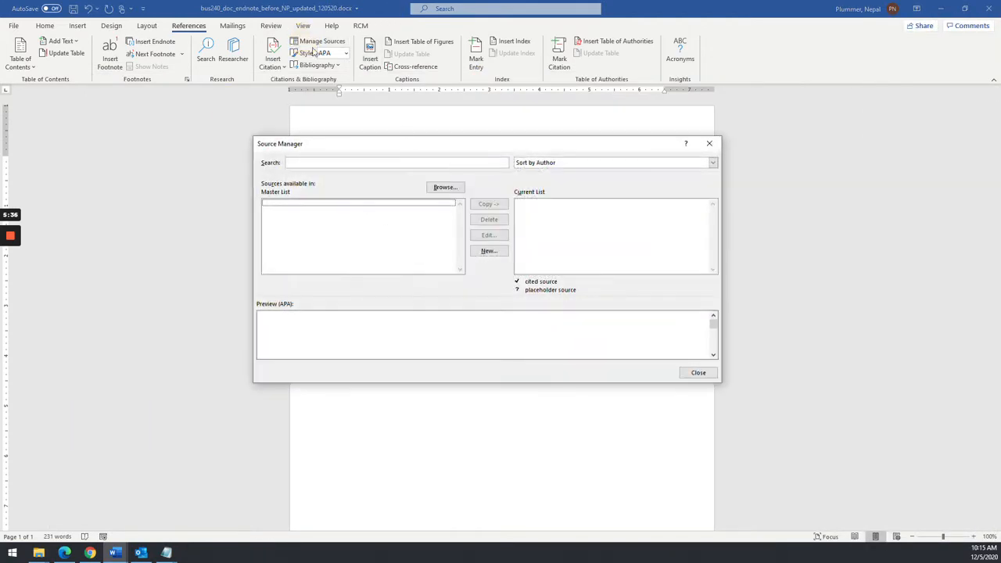
Step: Create a new source with the author's name and the title 'The Reflective Practitioners'
left_click(484, 253)
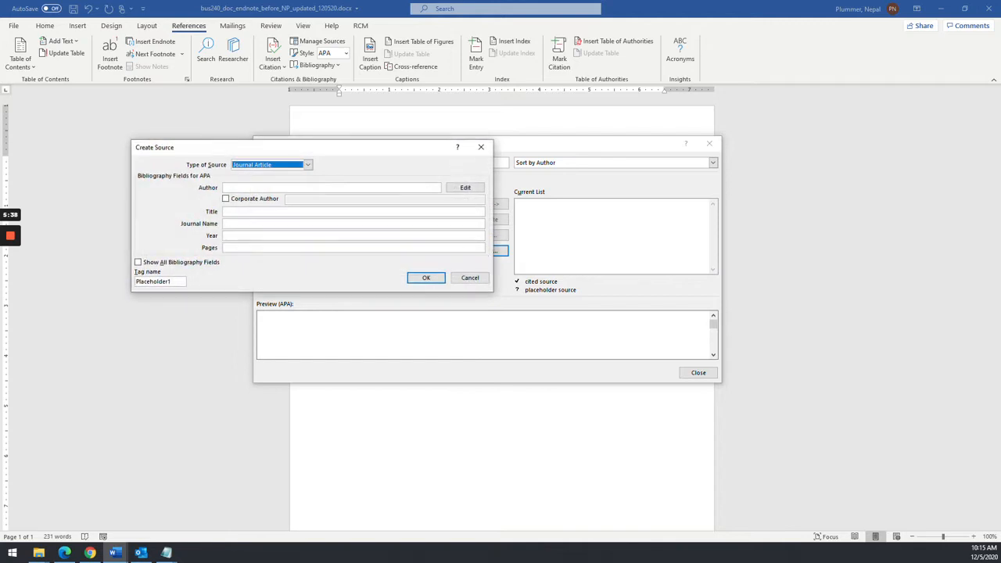
left_click_drag(291, 146, 505, 166)
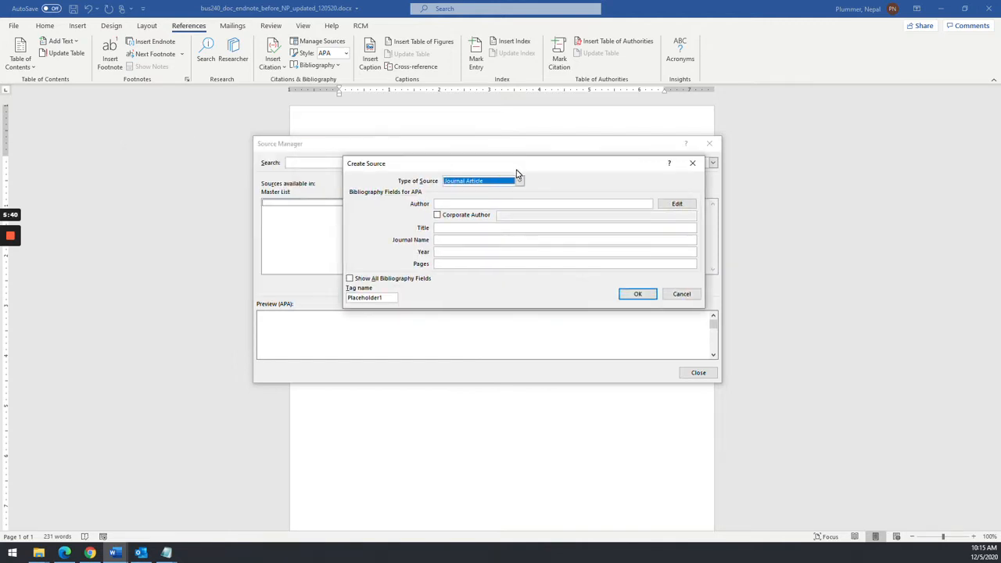
left_click(445, 205)
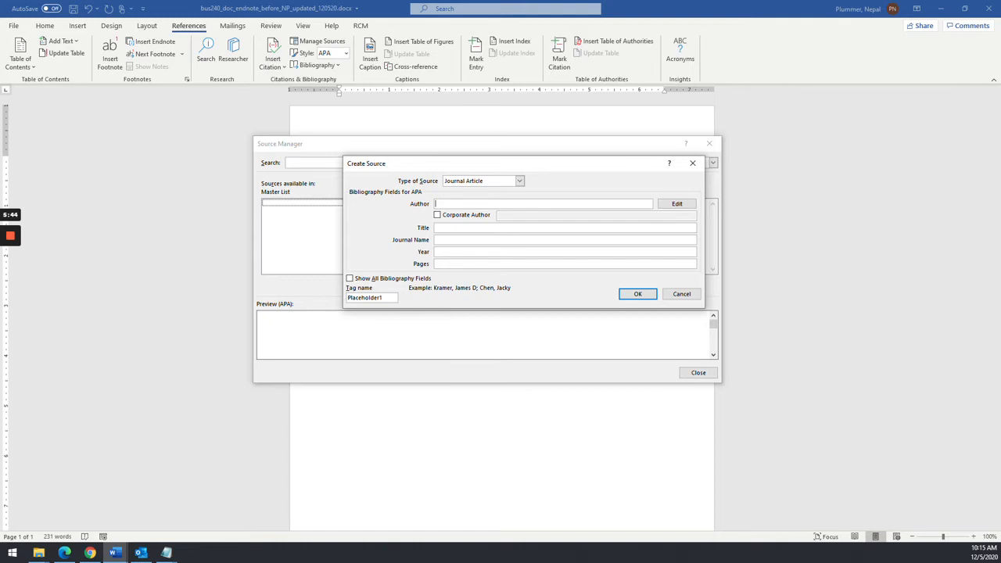
type("Karen Schon")
left_click(465, 227)
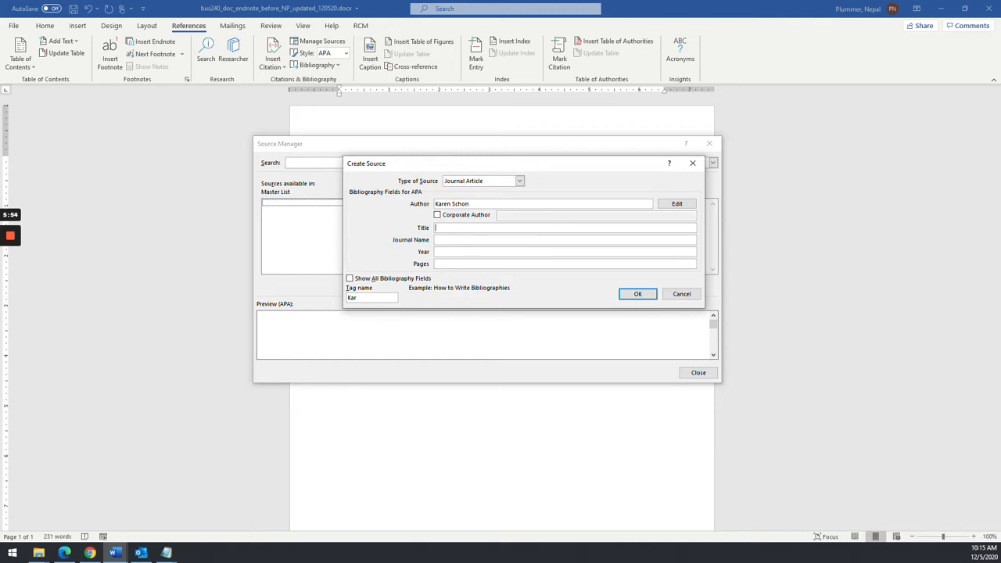
type("the Reflective Practitioners")
key("Delete")
key("Delete")
type("T")
key("Return")
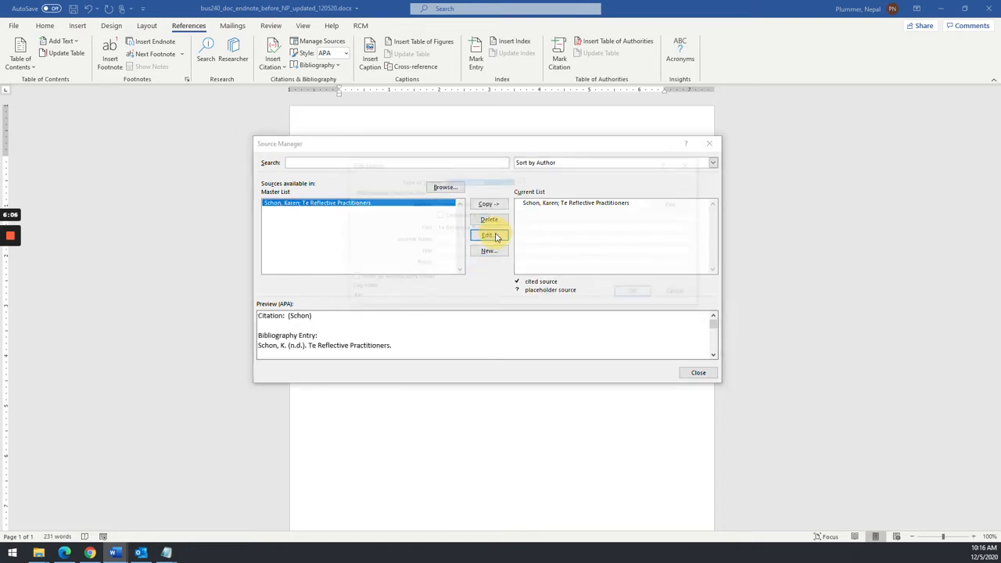
Step: Fix the source title and enter journal Wilford Journal of Listening, year 2012, pages 18-21
left_click(488, 235)
left_click(437, 227)
type("h")
key("Tab")
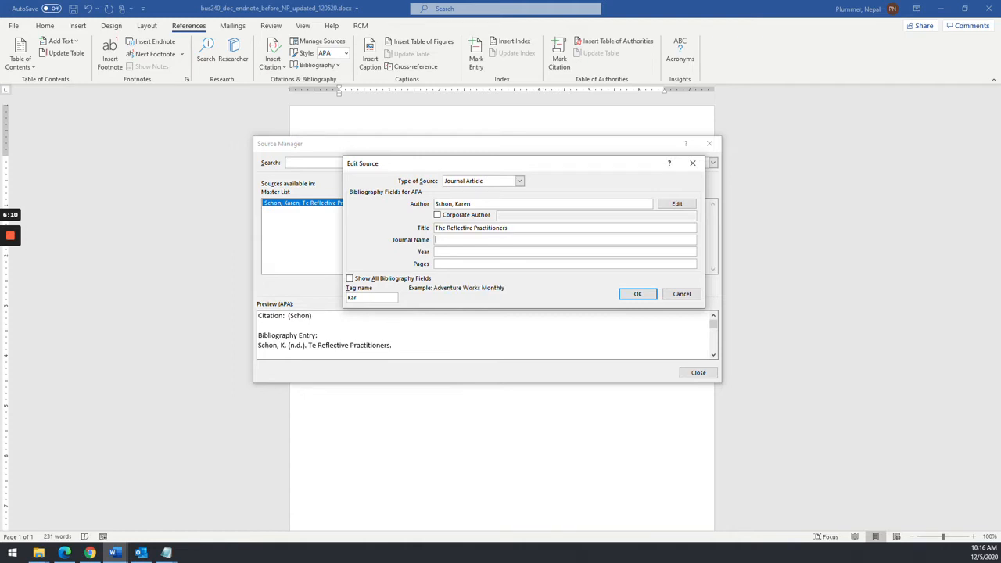
type("Wilford Journal of Listening")
key("Tab")
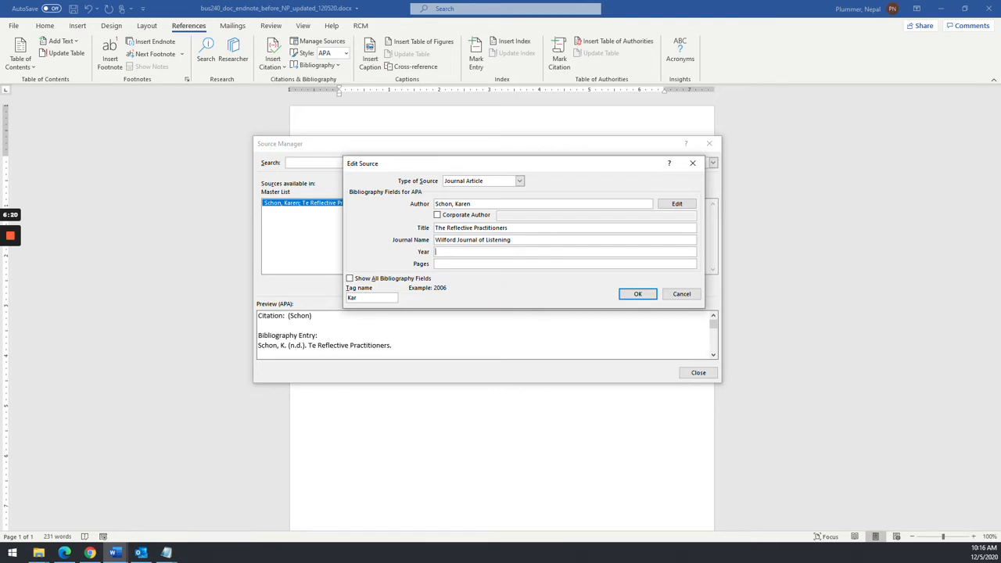
type("2012")
key("Tab")
type("18-21")
left_click(350, 280)
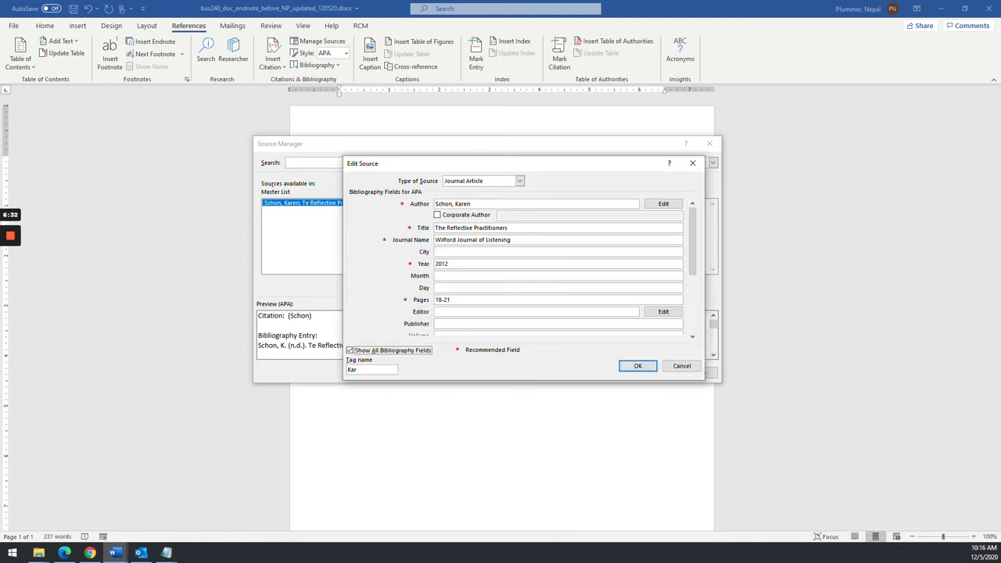
left_click_drag(694, 227, 693, 317)
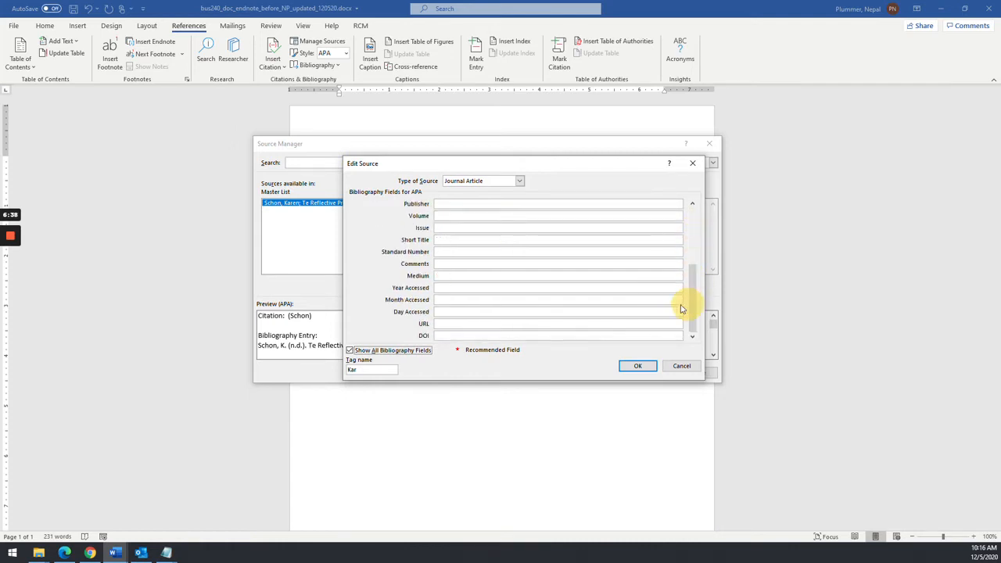
left_click(454, 323)
type("https://www.listen.net/practices")
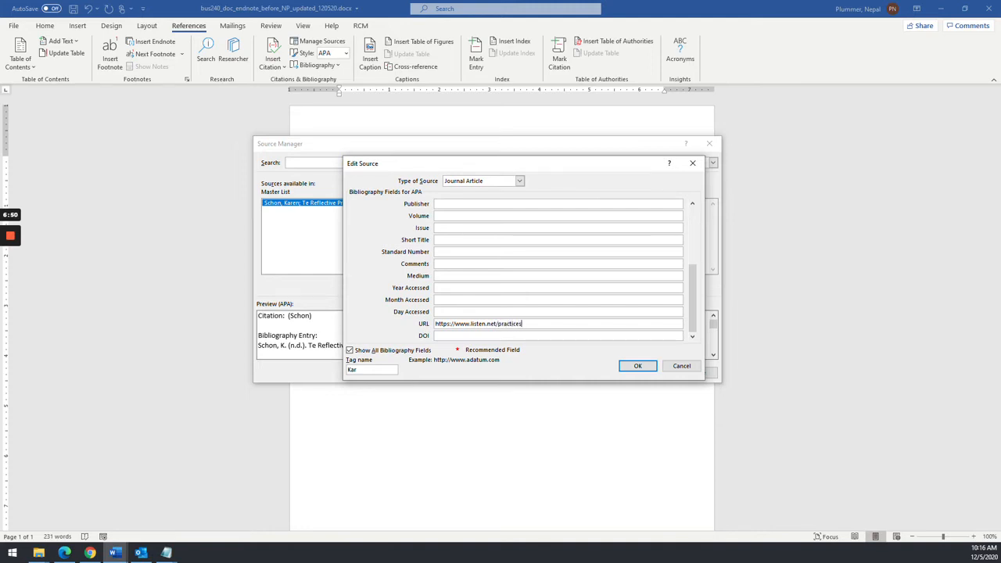
left_click(635, 366)
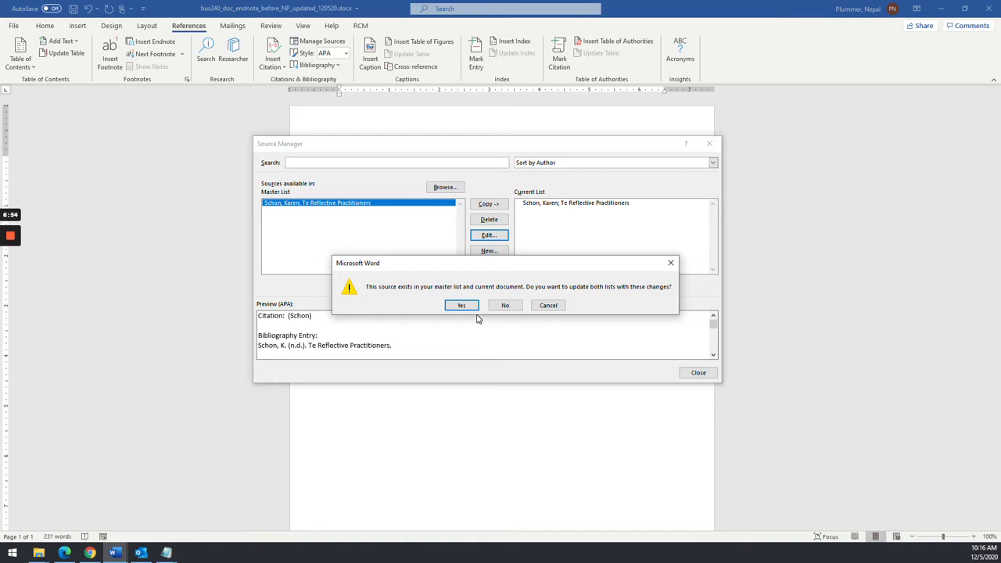
Step: Update both source lists and check The Reflective Practitioners (2012) entry in each list
left_click(462, 305)
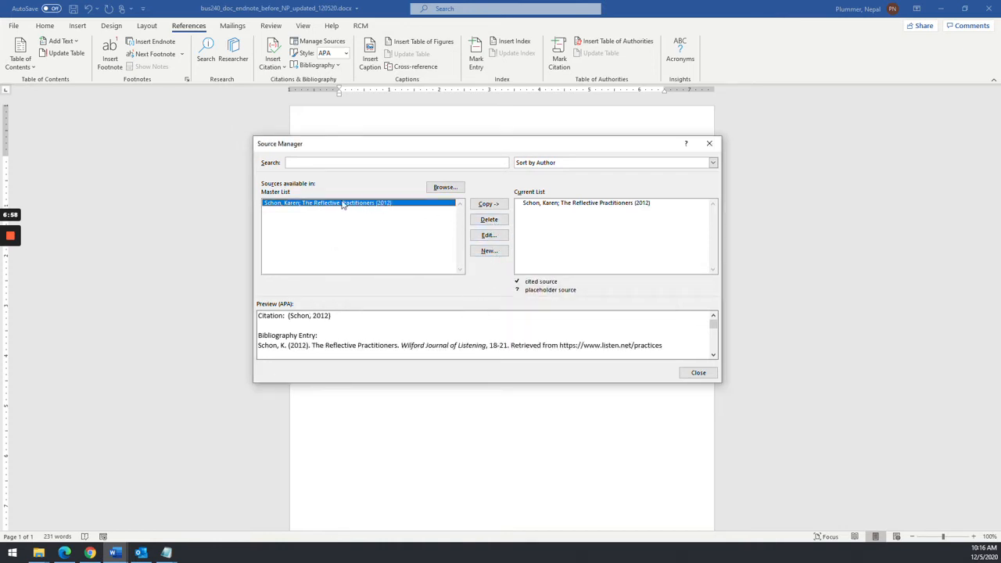
left_click(591, 205)
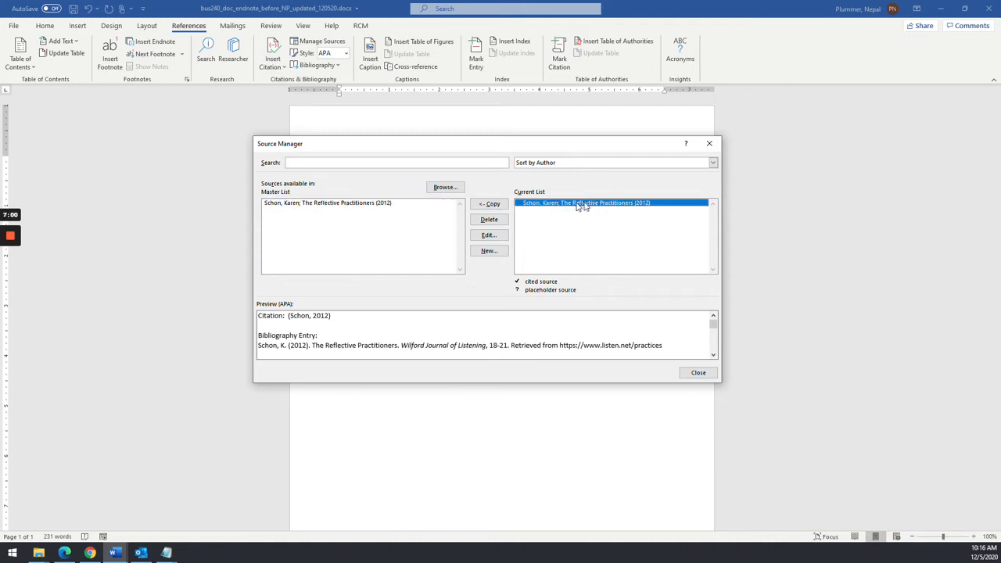
left_click(366, 204)
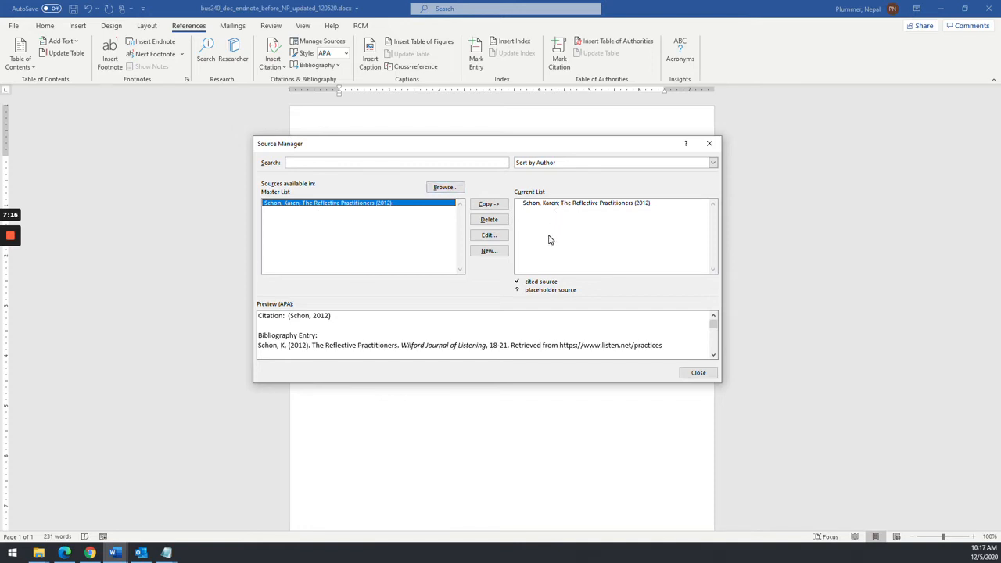
Step: Start a new Web site source and enter the author's name
left_click(488, 250)
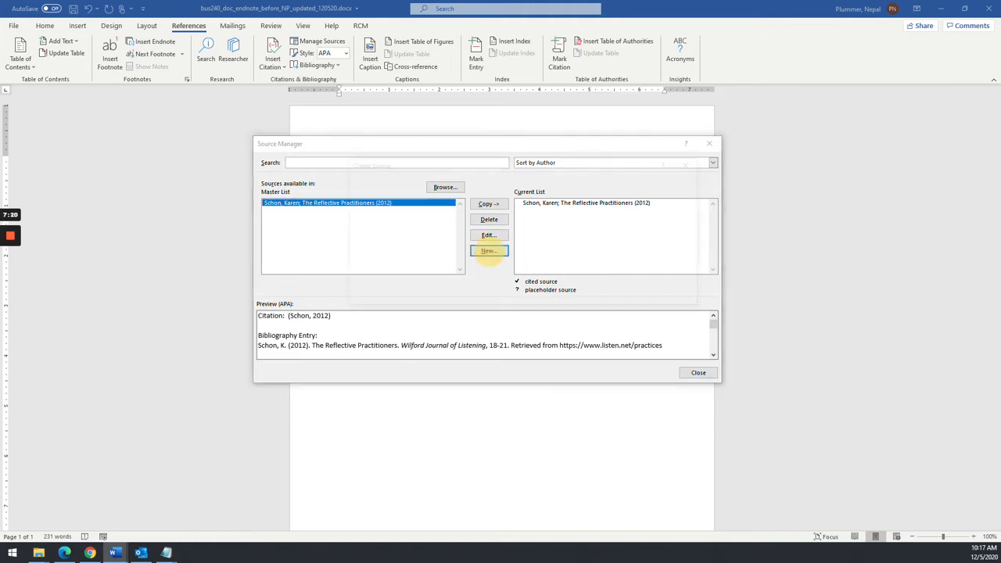
left_click_drag(558, 166, 569, 197)
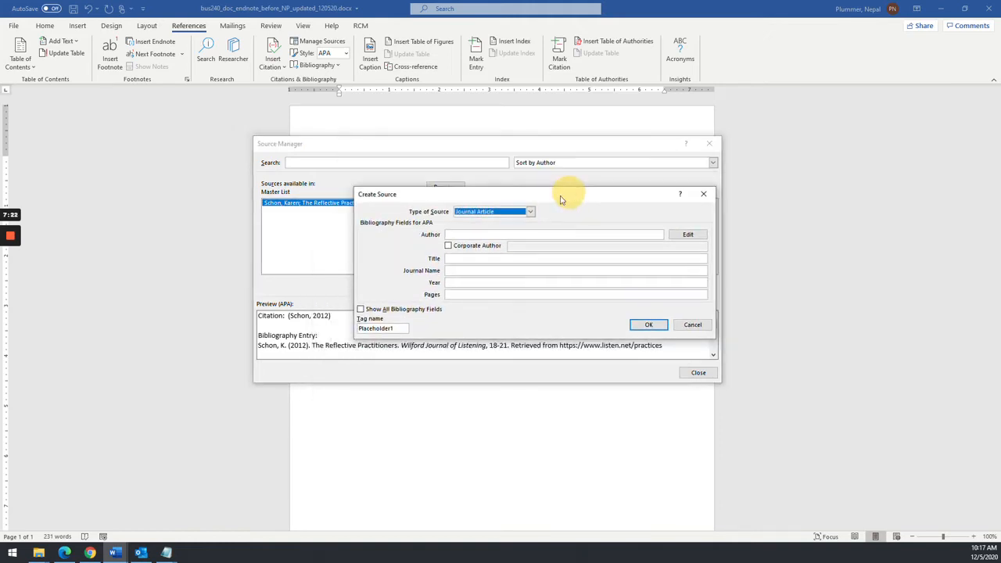
key("Tab")
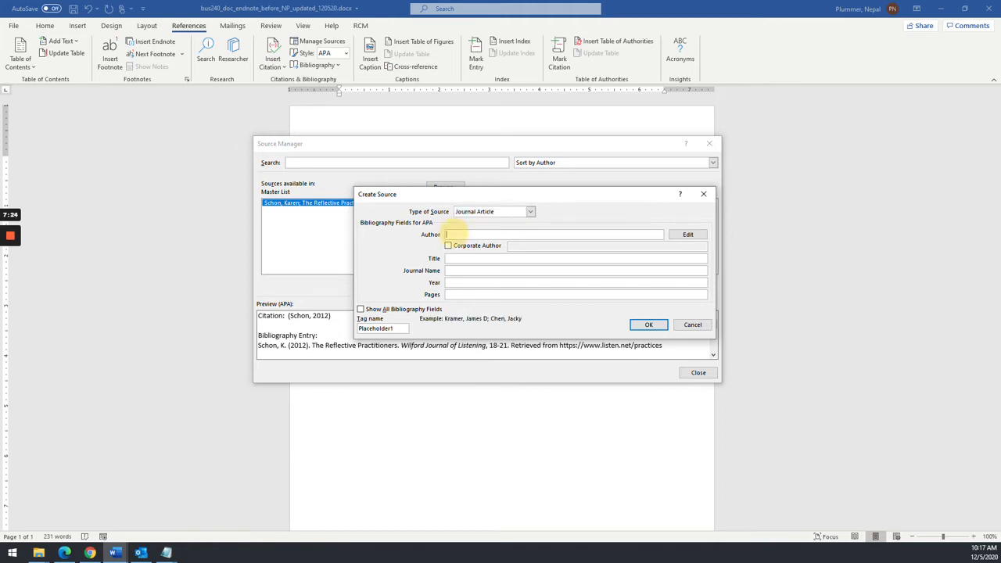
left_click(509, 213)
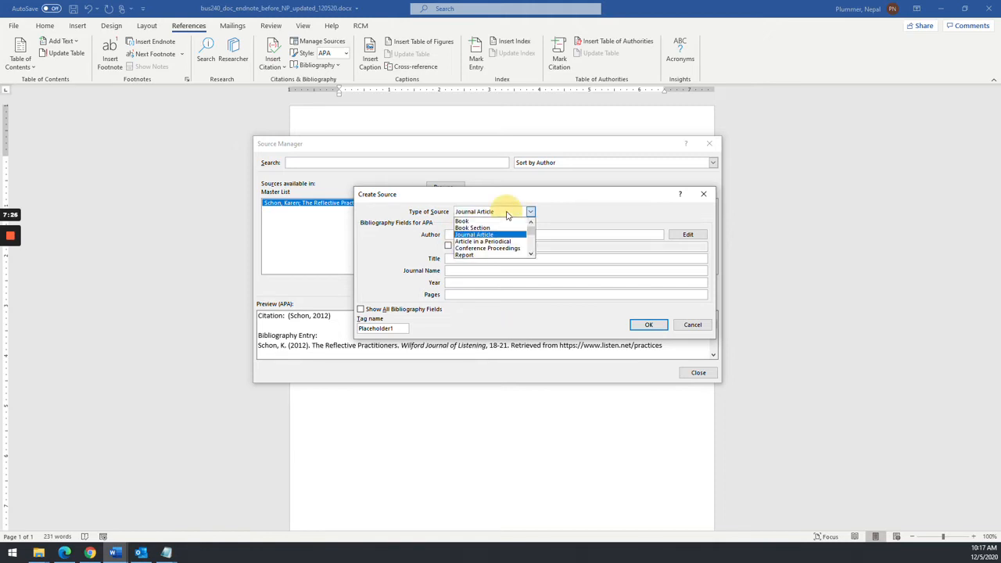
mouse_move(529, 232)
left_mouse_down()
mouse_move(530, 252)
mouse_move(535, 231)
left_mouse_up()
left_click(467, 227)
left_click(467, 233)
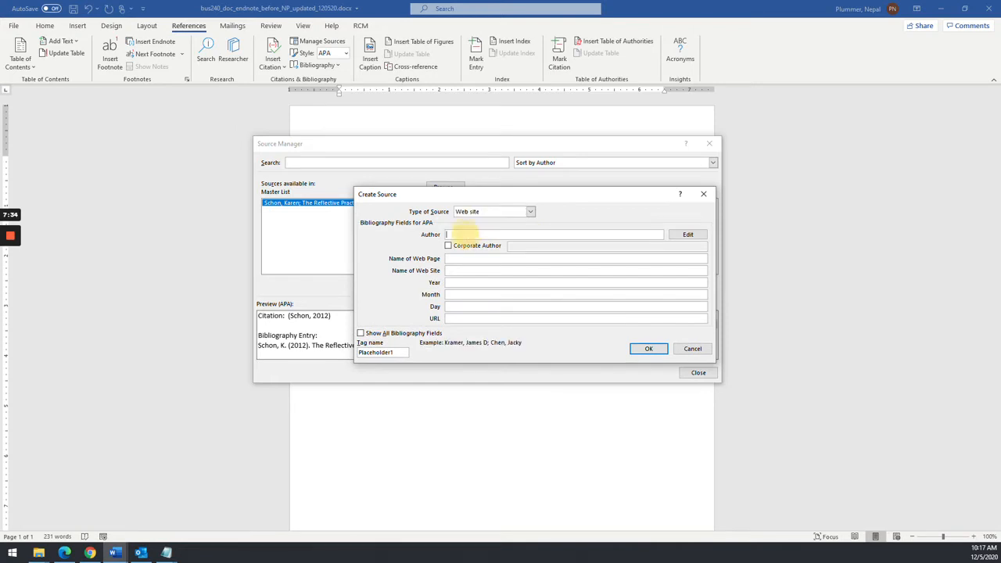
type("har")
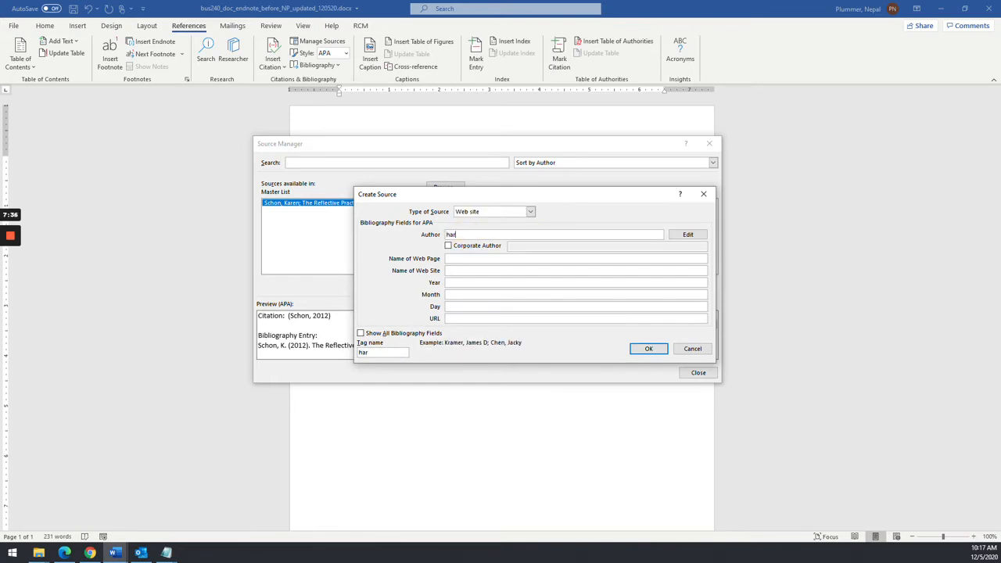
type("old JOhnson")
key("Delete")
type("J")
key("Delete")
type("o")
key("Tab")
key("Tab")
key("Tab")
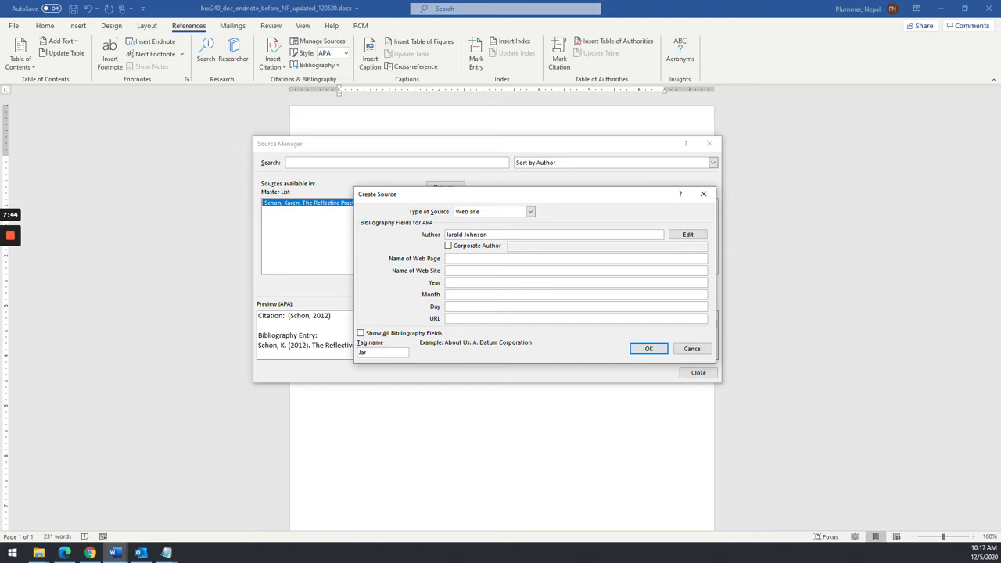
type("Small business Policies and Procedures")
left_click(460, 258)
key("Delete")
type("B")
key("Tab")
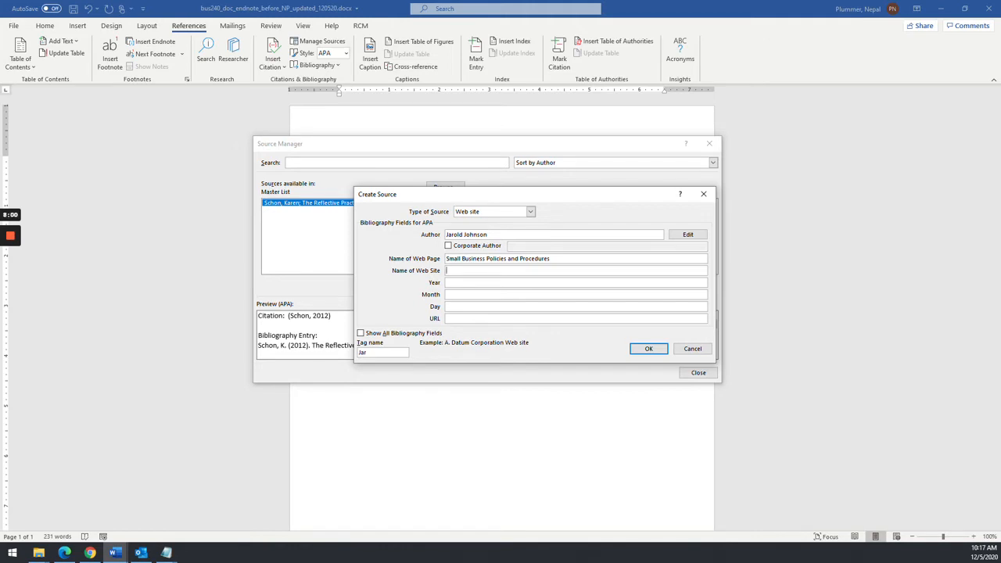
type("EMCP.net")
key("Tab")
type("201")
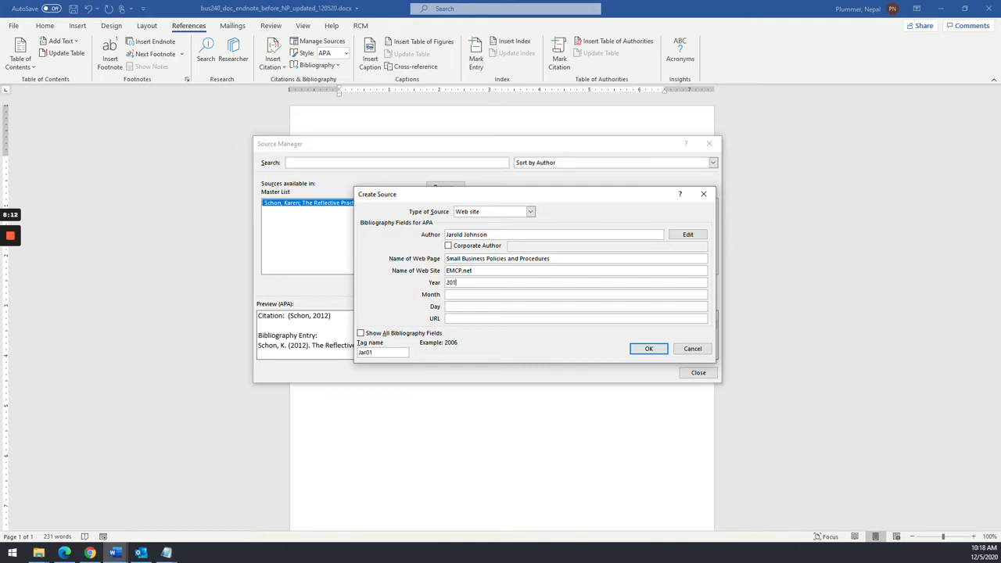
key("Tab")
key("BackSpace")
key("BackSpace")
type("February")
key("Tab")
key("Tab")
type("http://www.")
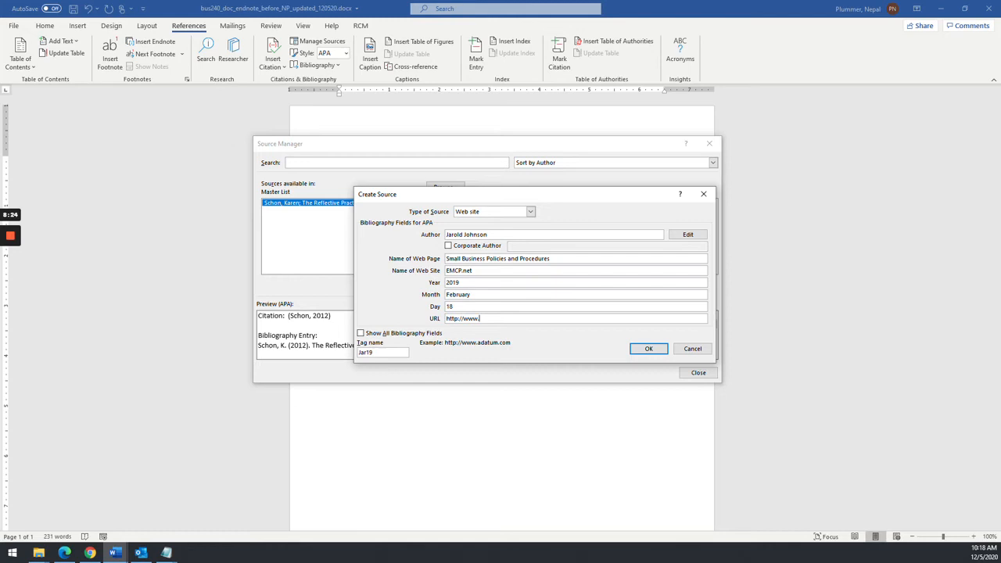
type("emcp.net/policies")
Step: Correct the author's capitalisation, save the web source, and check it in both lists
left_click(449, 235)
key("Delete")
type("H")
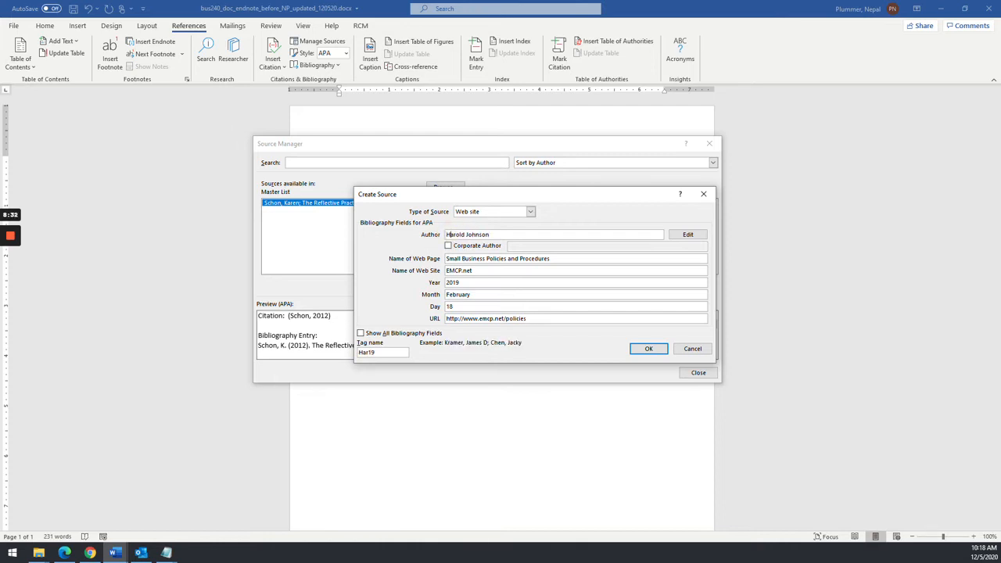
left_click(649, 350)
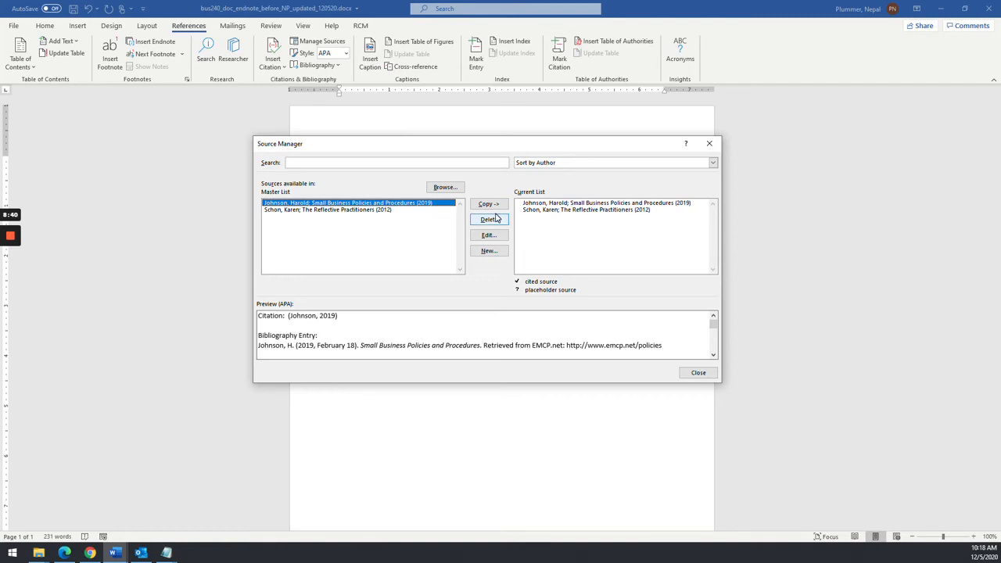
left_click(530, 209)
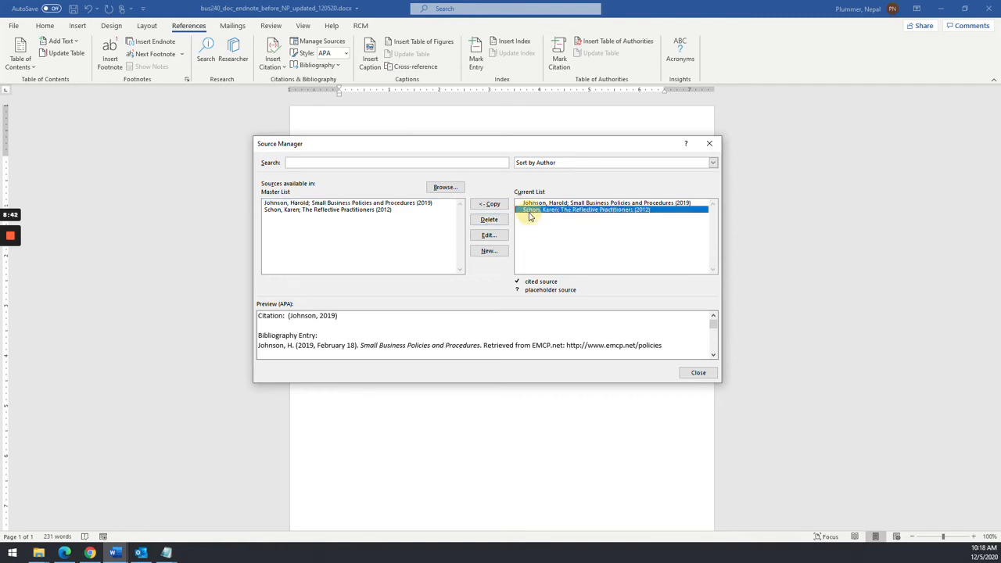
left_click(530, 202)
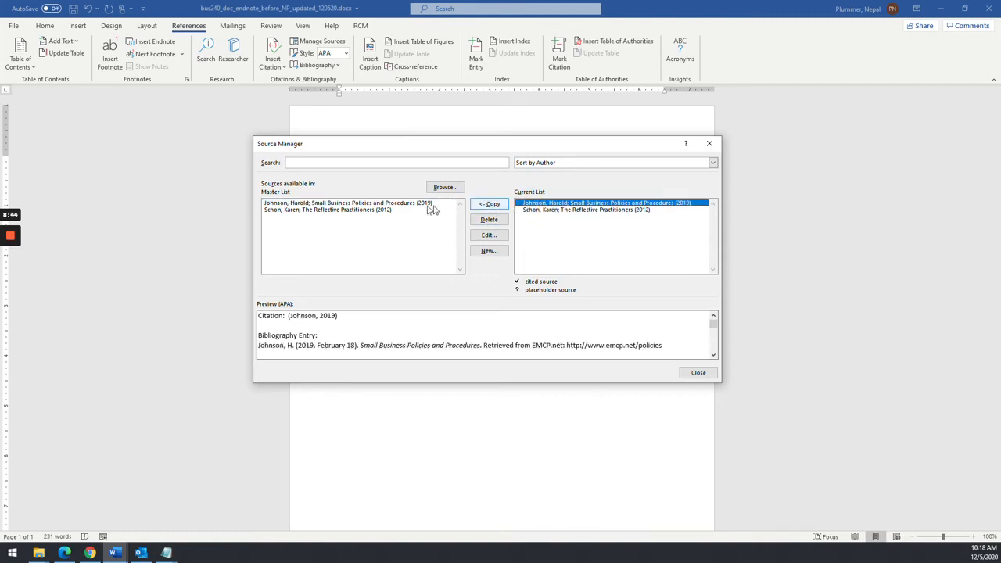
left_click(413, 204)
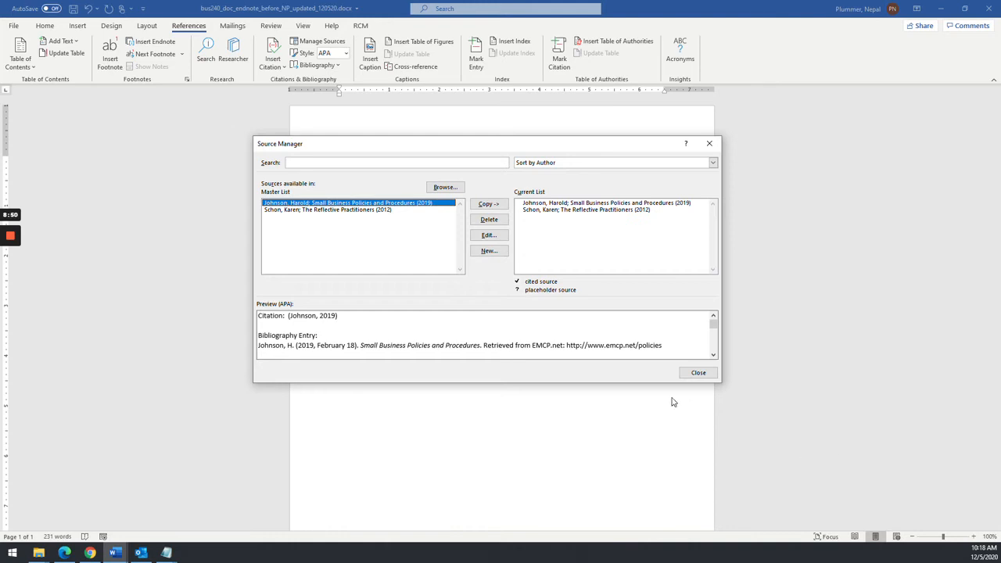
Step: Create a Journal Article source 'Small Business Laws' in Businesses in the World, 2014
left_click(489, 251)
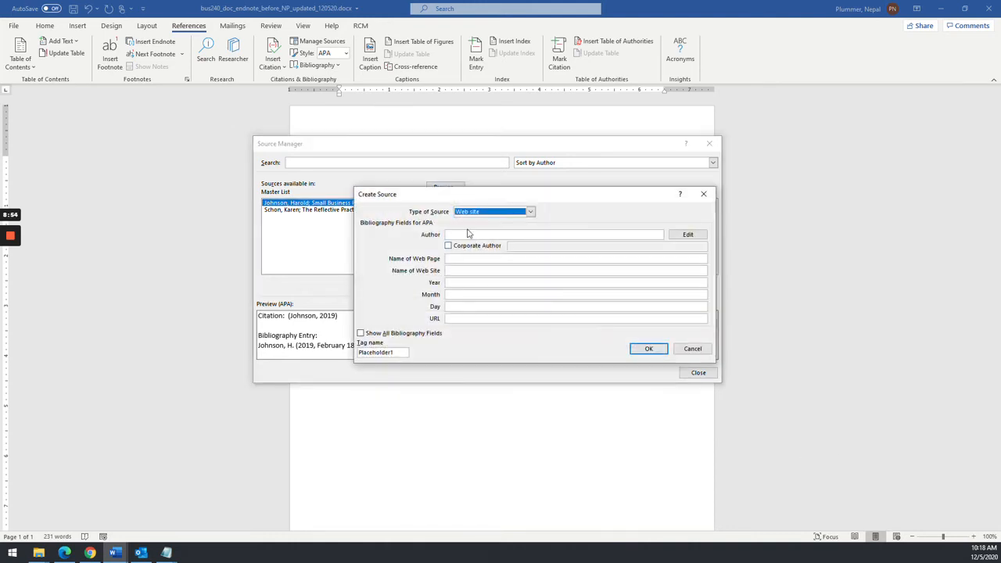
left_click(531, 212)
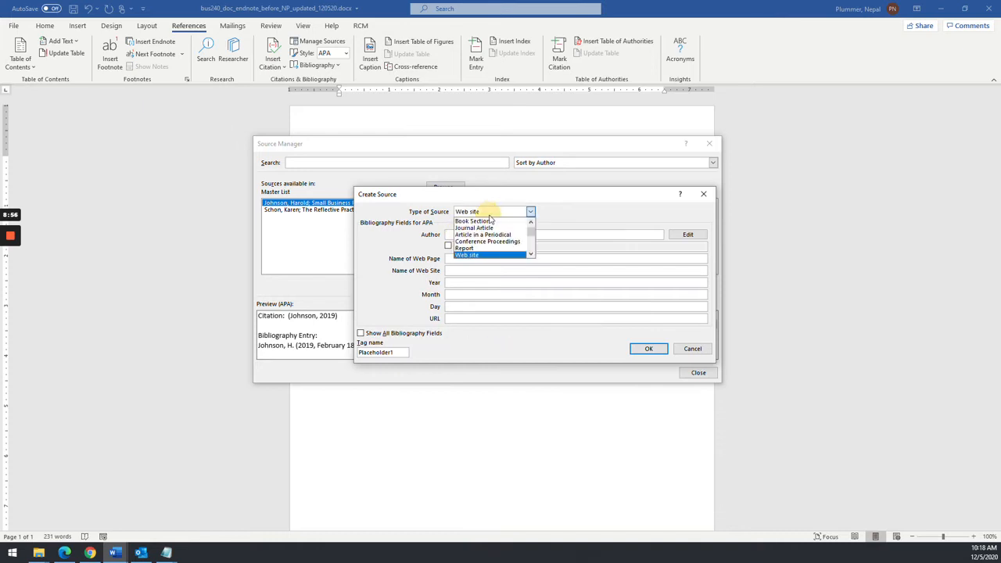
left_click(479, 235)
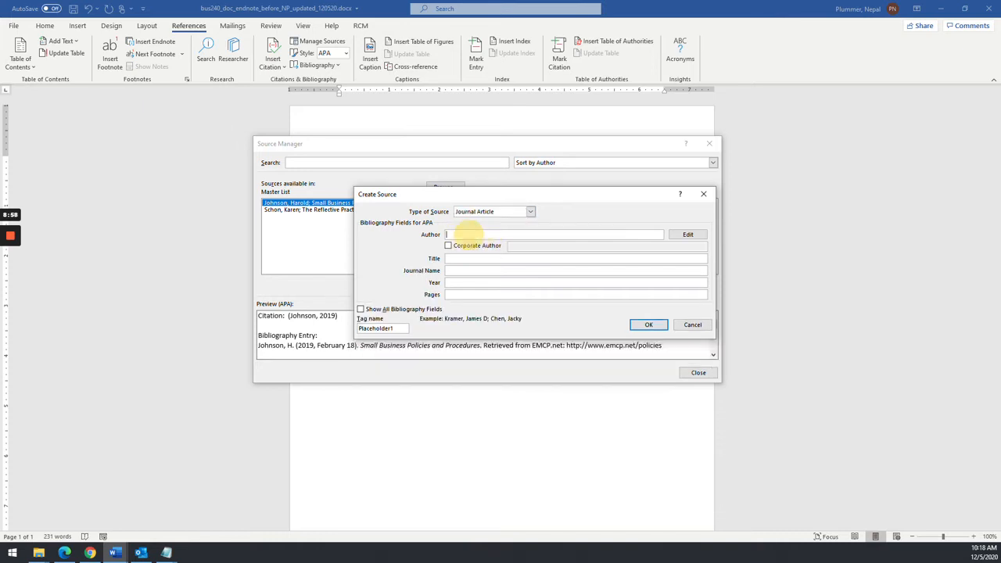
type("Krist")
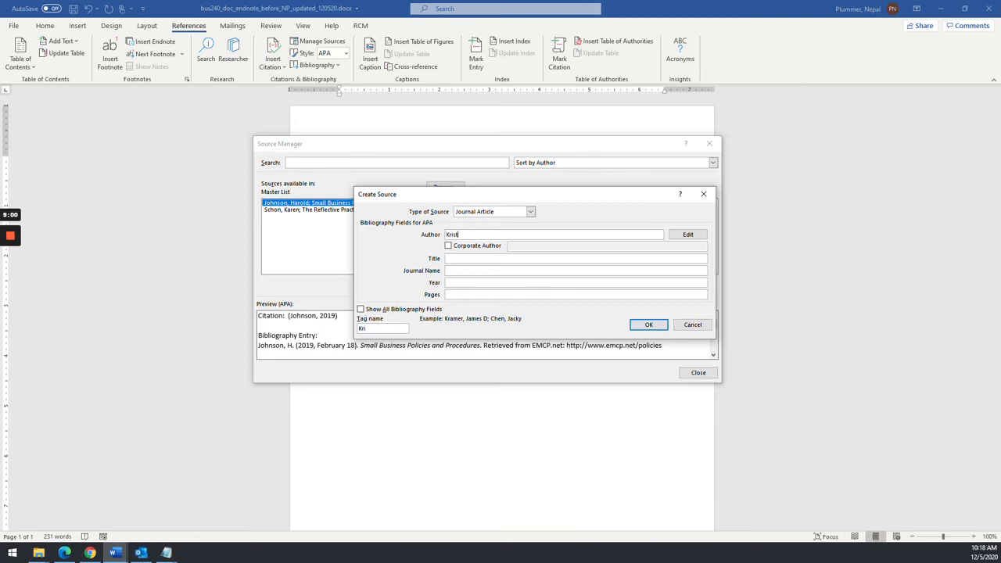
type("in Hombo")
key("Tab")
key("Tab")
type("Small Business ")
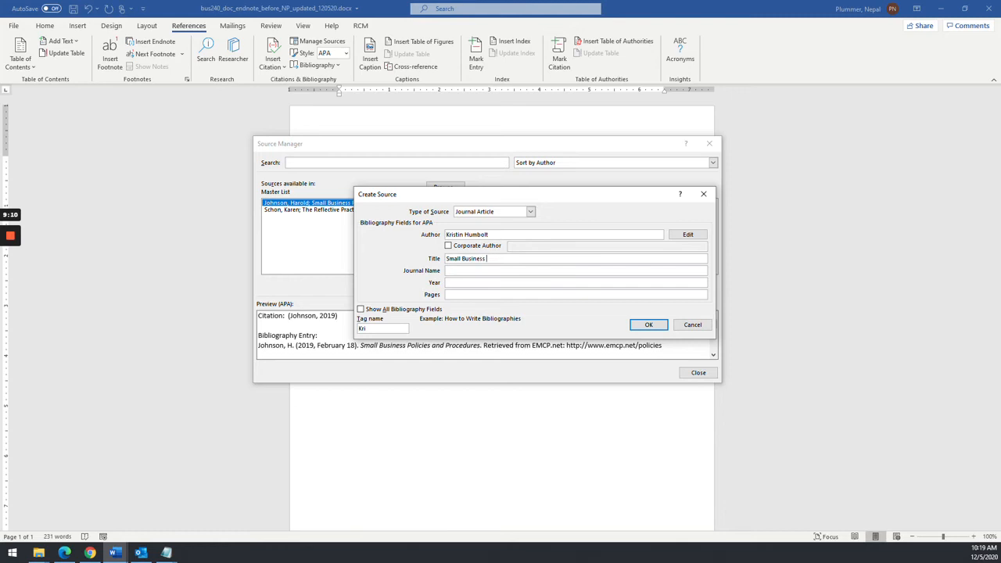
type("Laws")
key("Tab")
type("Businesses in")
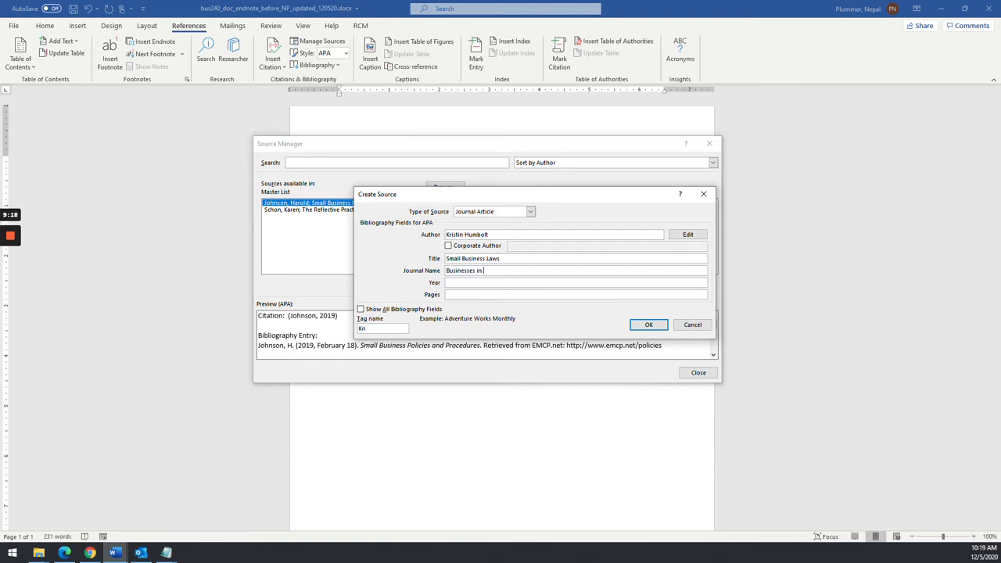
type(" the World")
key("Tab")
type("2014")
key("Tab")
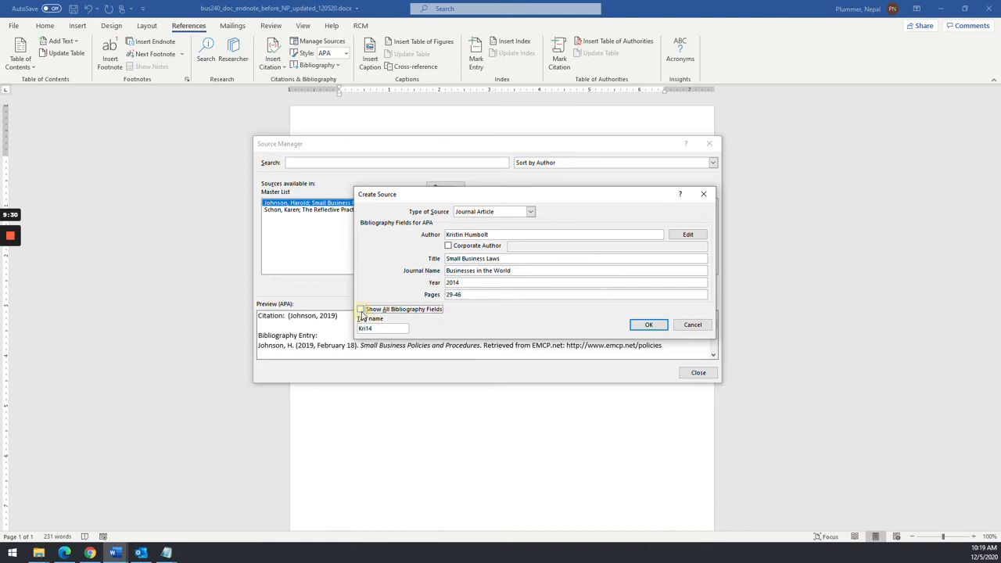
Step: Show all bibliography fields, enter volume XI and pages 29-46, and save the article
left_click(361, 309)
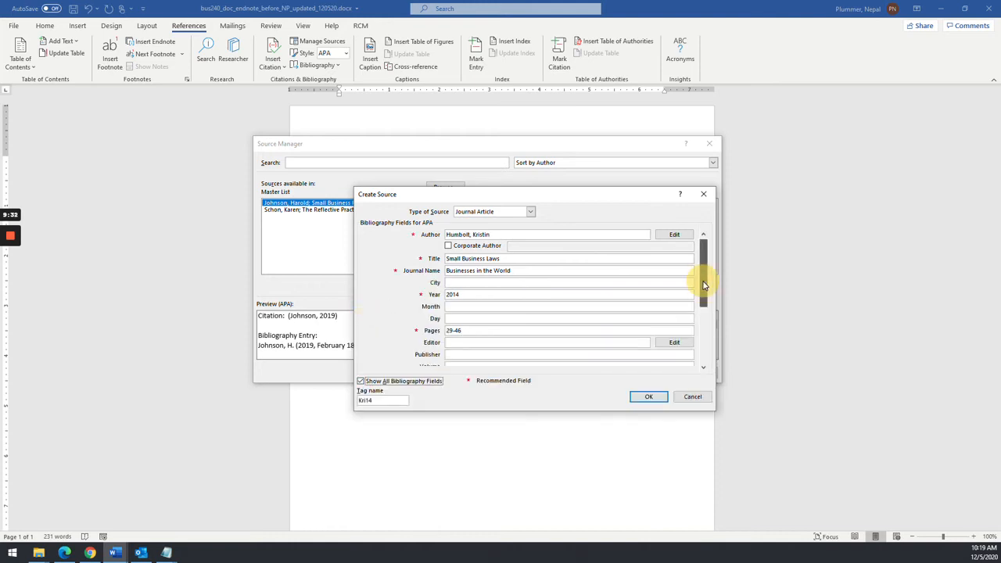
left_click_drag(703, 286, 707, 310)
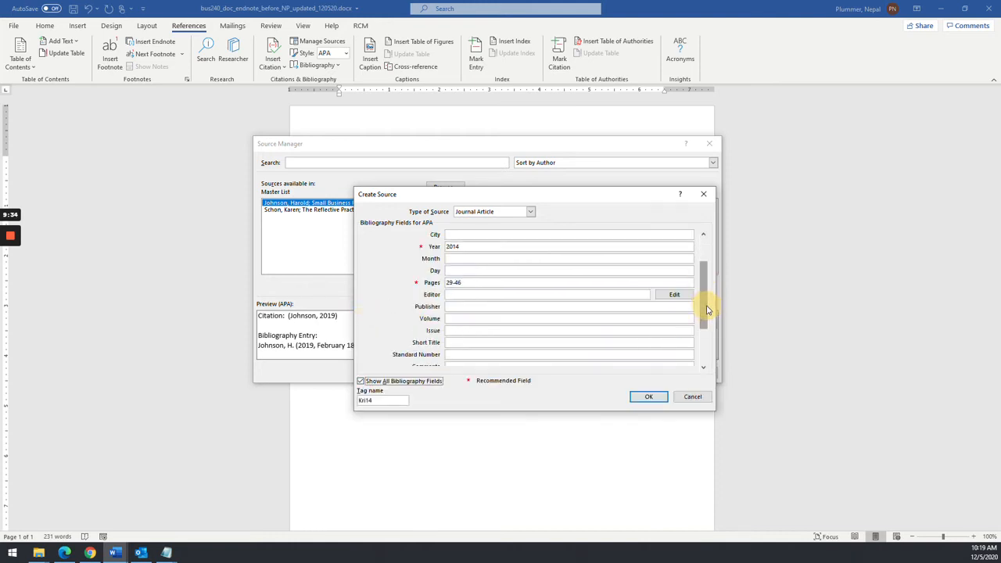
left_click(463, 318)
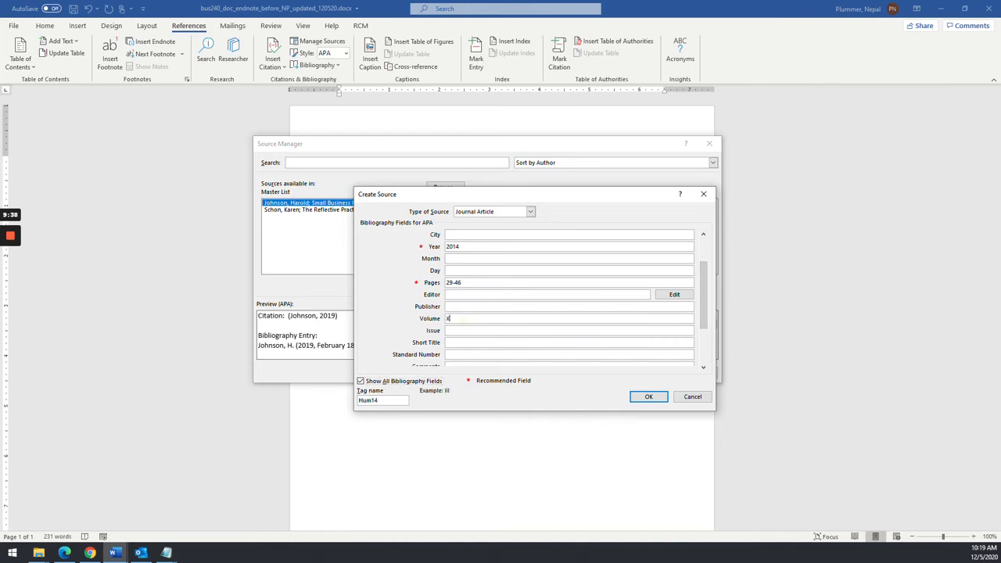
left_click(644, 399)
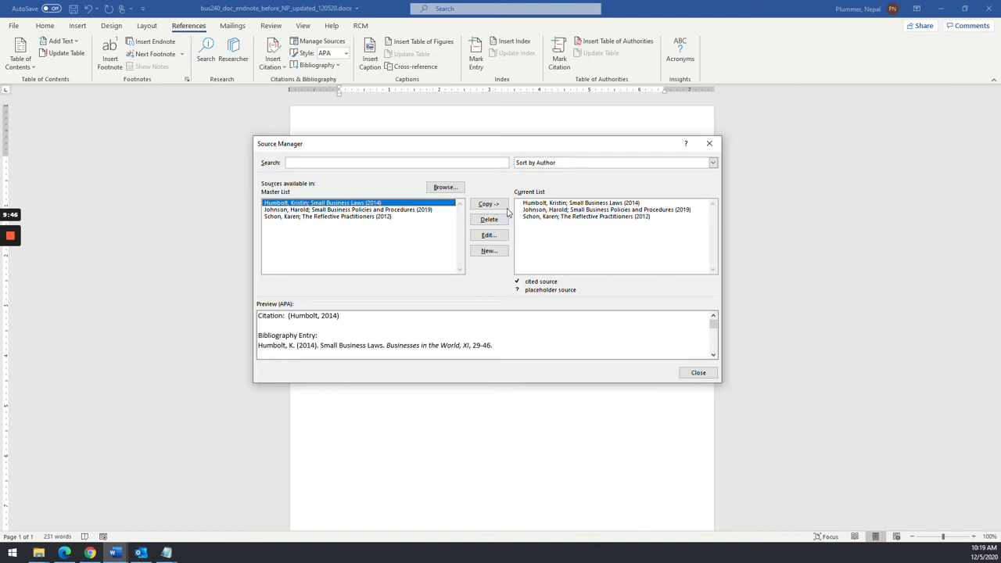
Step: Close Source Manager, reopen it to confirm the three sources, and close it again
left_click(698, 373)
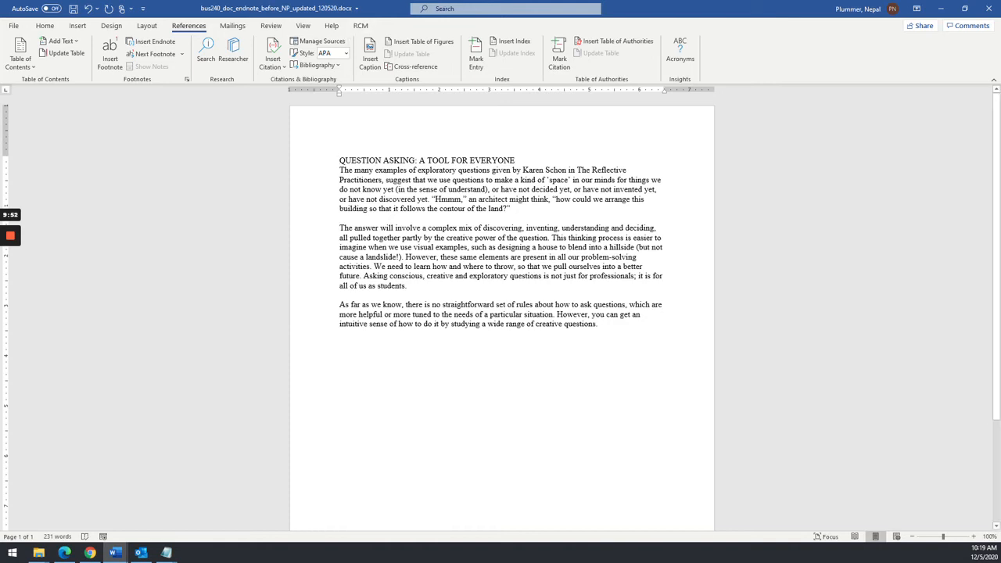
left_click(313, 41)
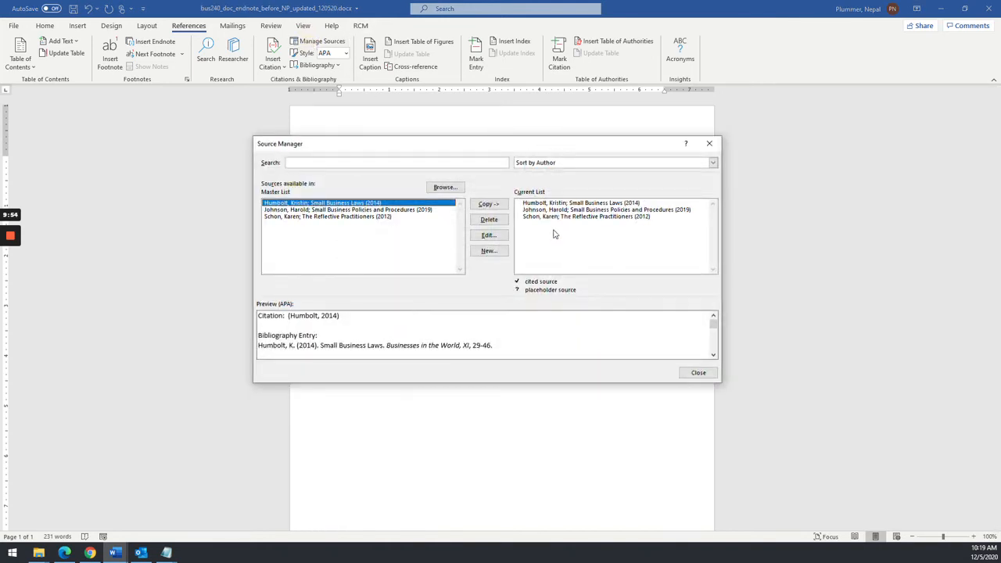
left_click(699, 373)
left_click(317, 41)
left_click(698, 374)
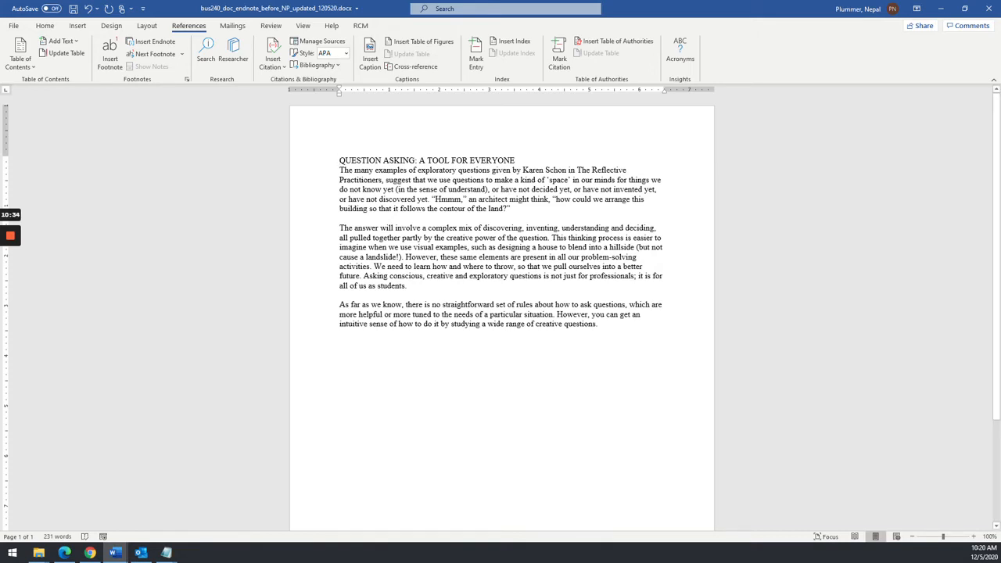
left_click(66, 553)
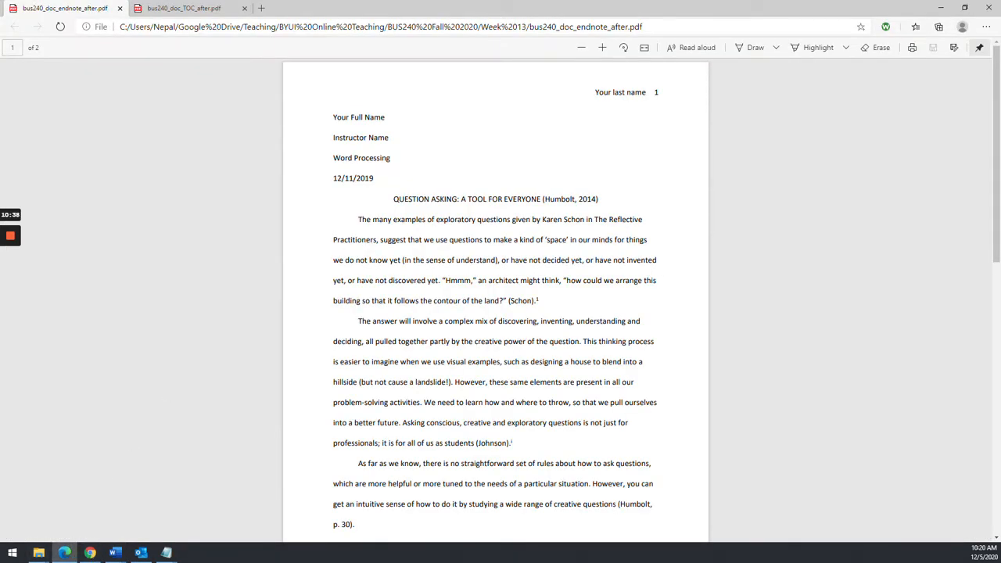
Step: Review the example PDF's citations and Works Cited page, then return to the Word essay
scroll(150, 536, "down", 2)
left_click_drag(539, 226, 500, 225)
left_click_drag(512, 367, 457, 367)
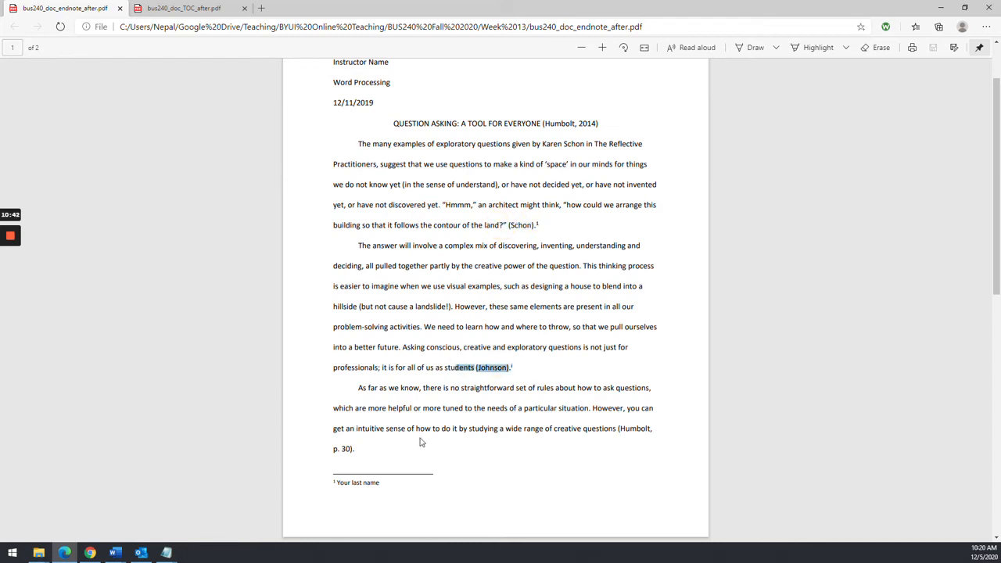
scroll(421, 440, "down", 10)
scroll(423, 441, "up", 8)
scroll(423, 430, "down", 6)
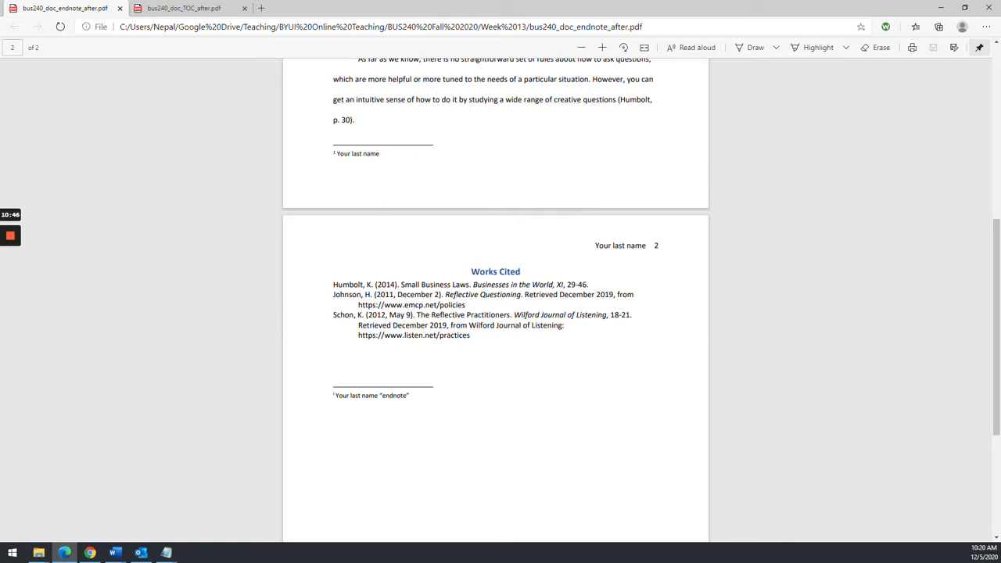
mouse_move(115, 553)
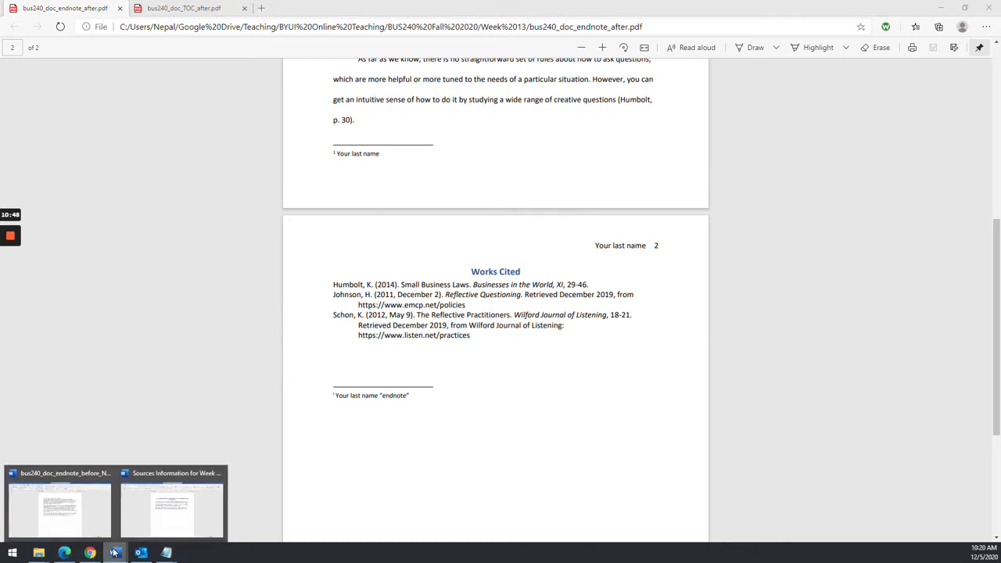
left_click(55, 508)
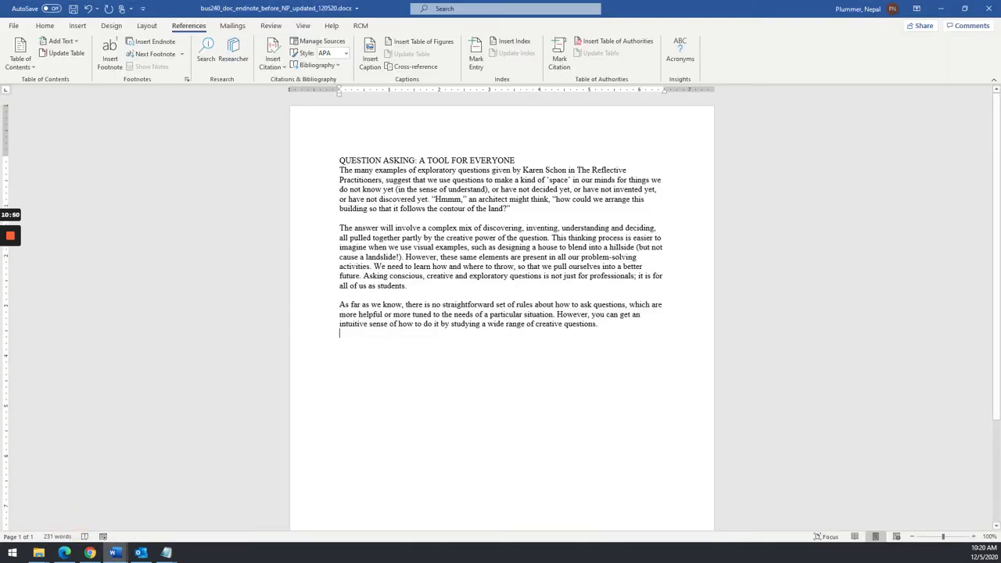
Step: Set the entire essay to double line spacing
key("ctrl+a")
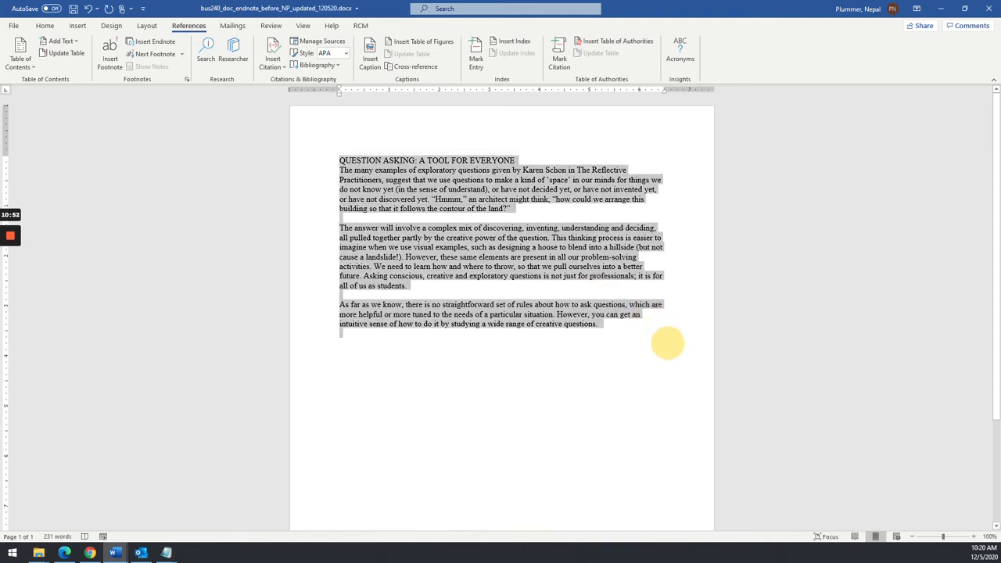
left_click(45, 25)
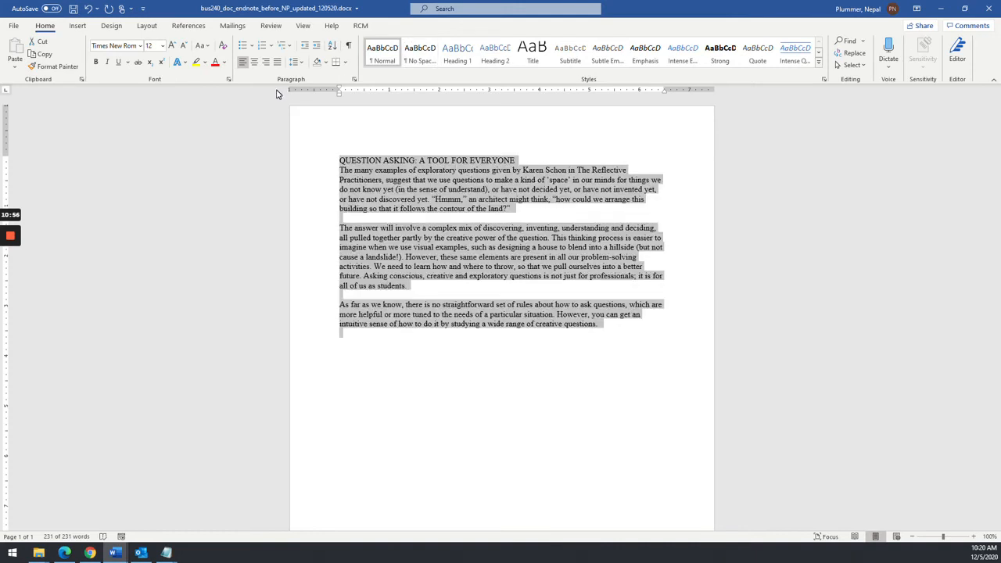
left_click(354, 79)
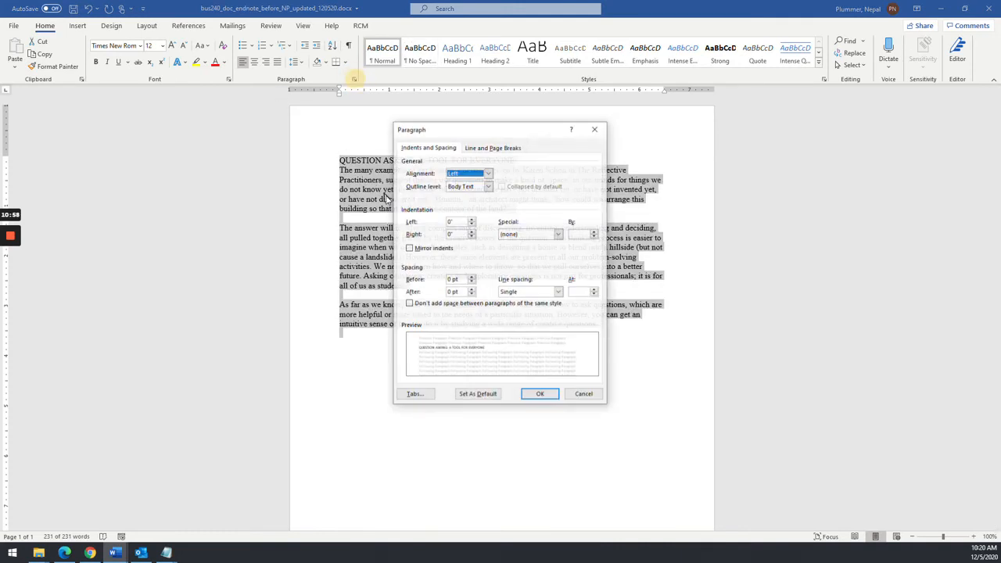
left_click(527, 291)
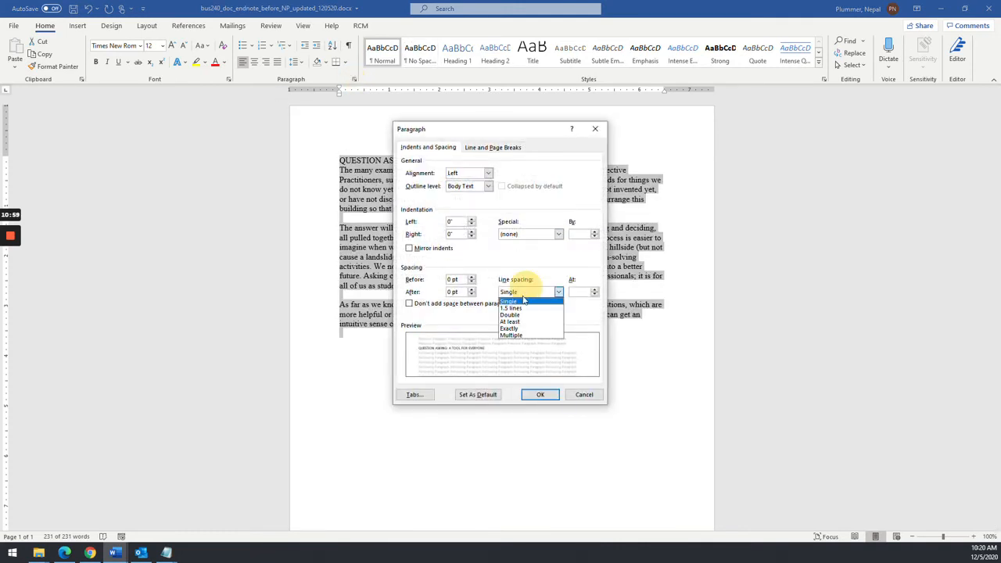
left_click(512, 315)
left_click(541, 395)
left_click(473, 283)
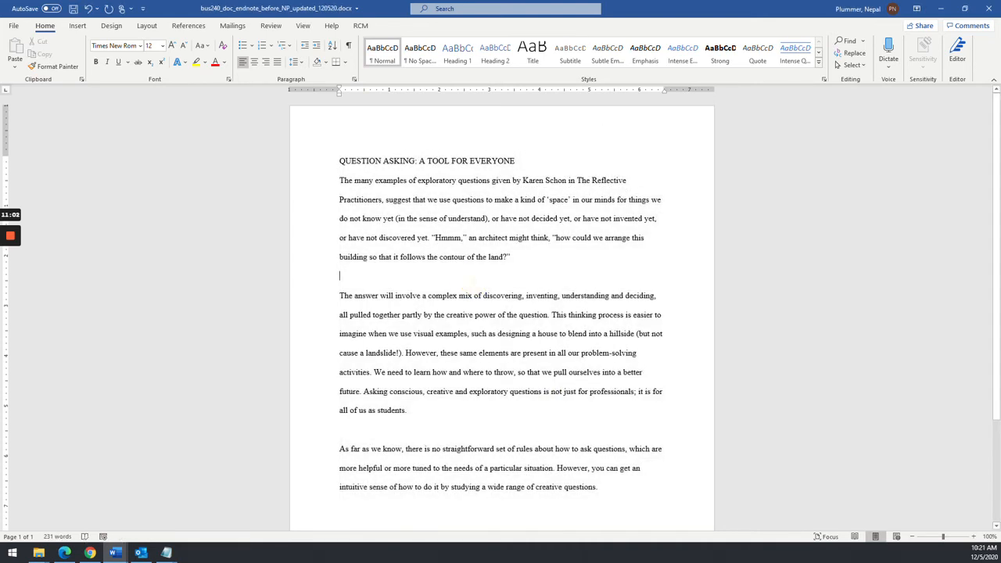
Step: Give the body paragraphs a 0.5" first-line indent
left_click_drag(339, 180, 607, 509)
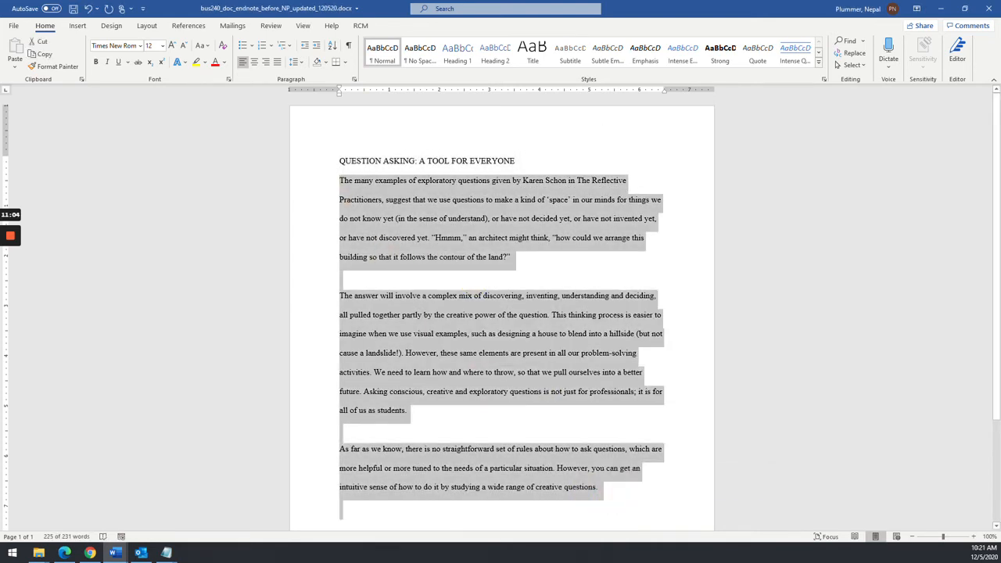
left_click(353, 79)
left_click(521, 293)
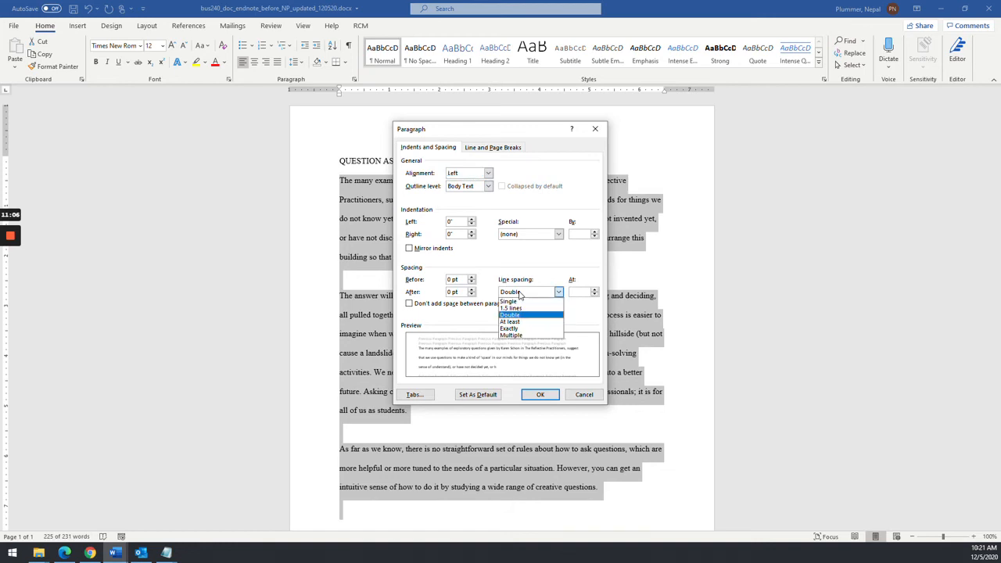
left_click(525, 234)
left_click(526, 234)
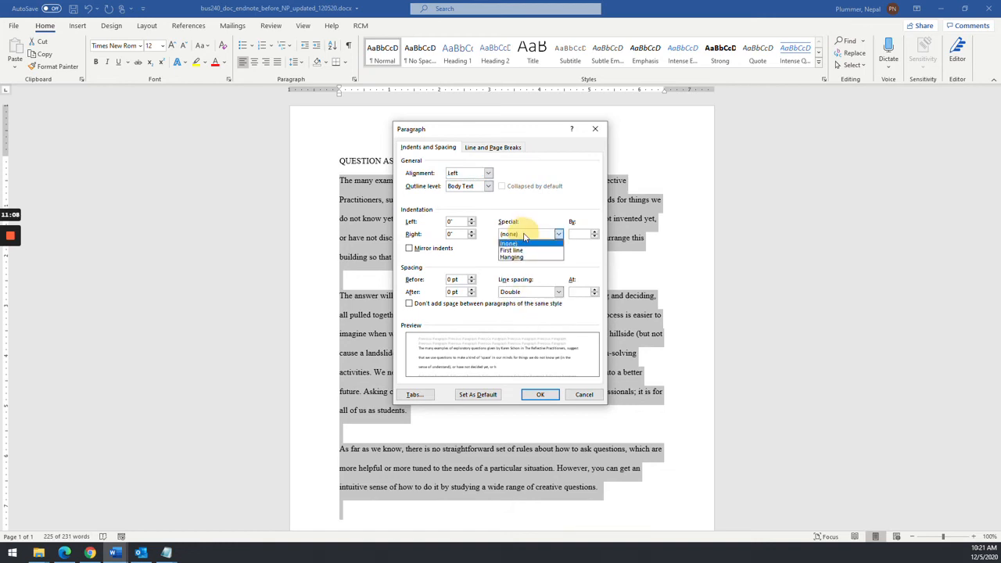
left_click(517, 251)
left_click(540, 394)
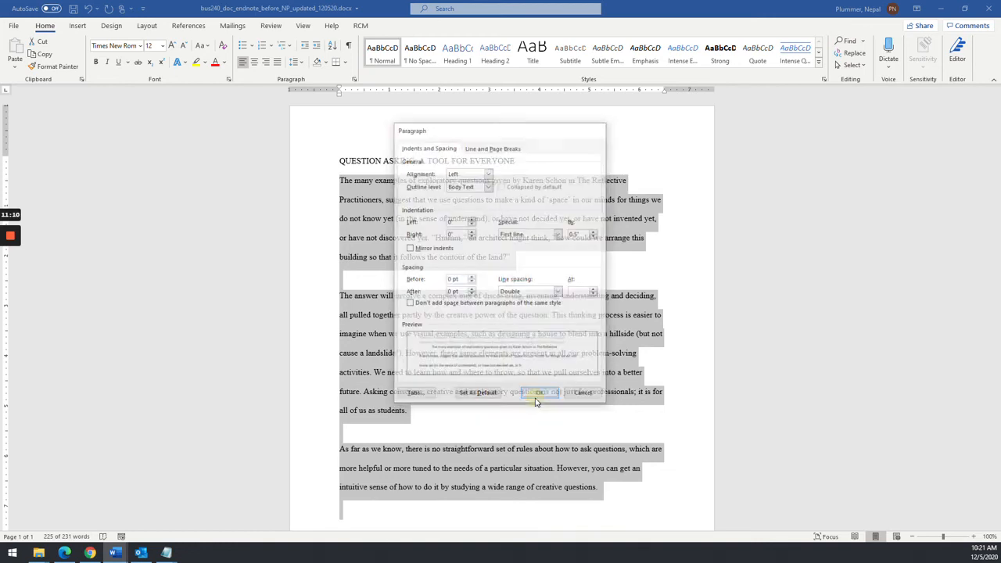
Step: Center the essay title
left_click(463, 334)
left_click(339, 161)
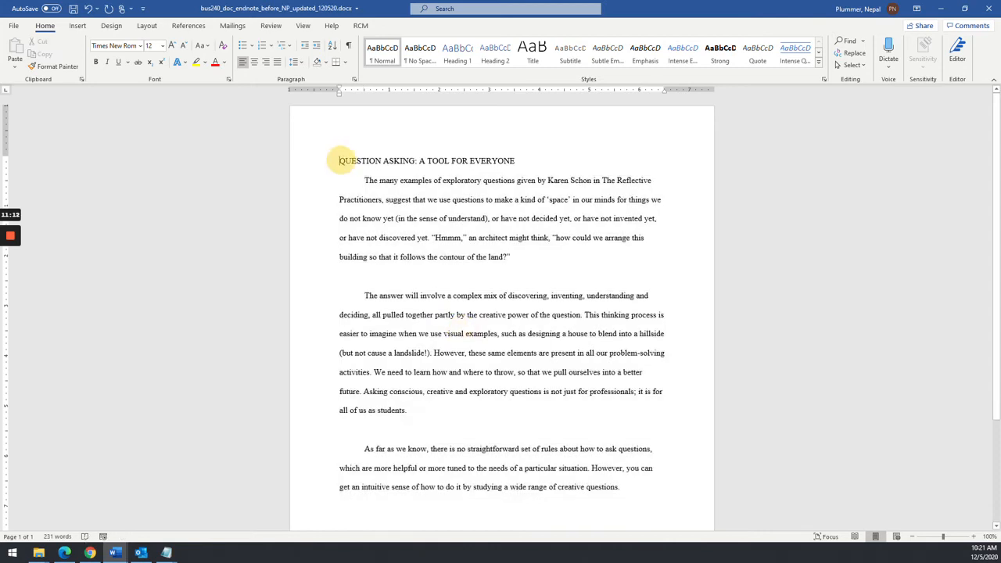
left_click(254, 62)
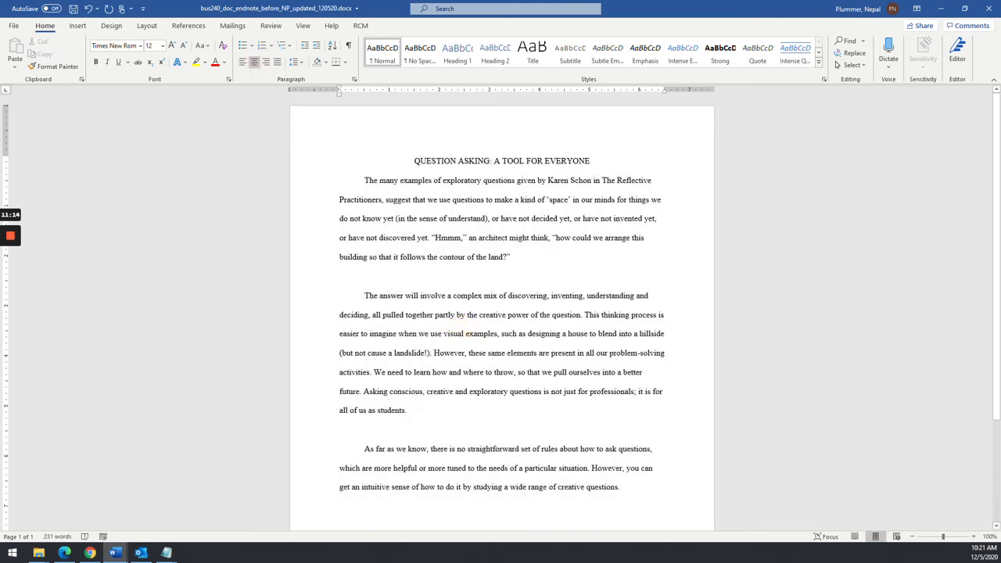
Step: Insert a left-aligned line above the title and type the student's name, checking the sample PDF
key("Return")
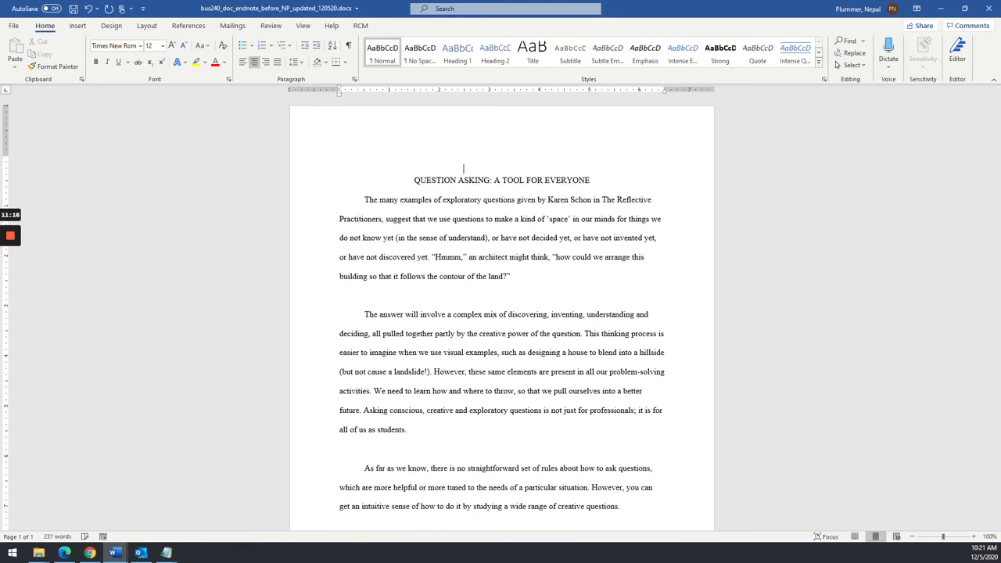
key("ctrl+l")
key("alt+Tab")
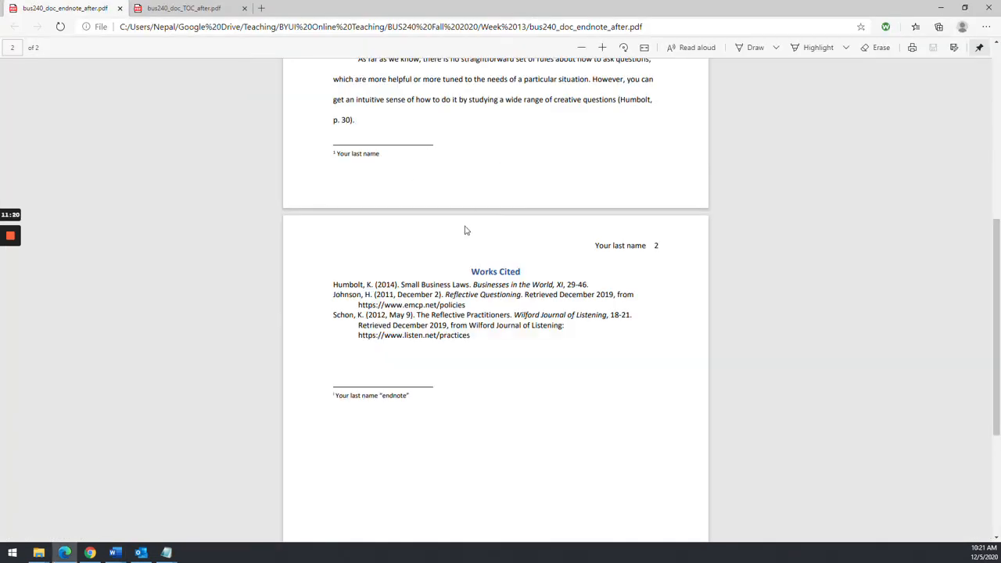
scroll(470, 212, "up", 6)
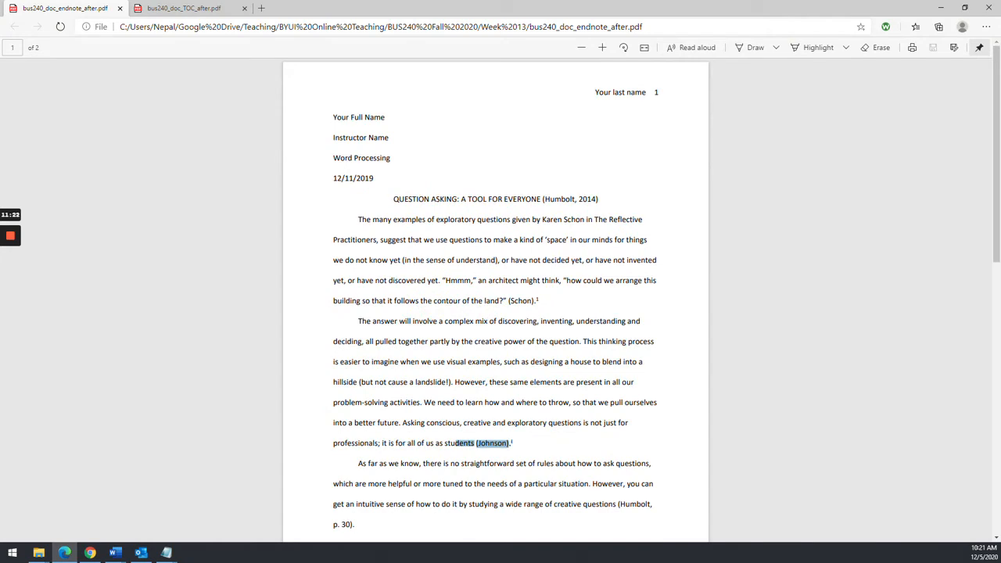
key("alt+Tab")
type("Nepal")
key("alt+Tab")
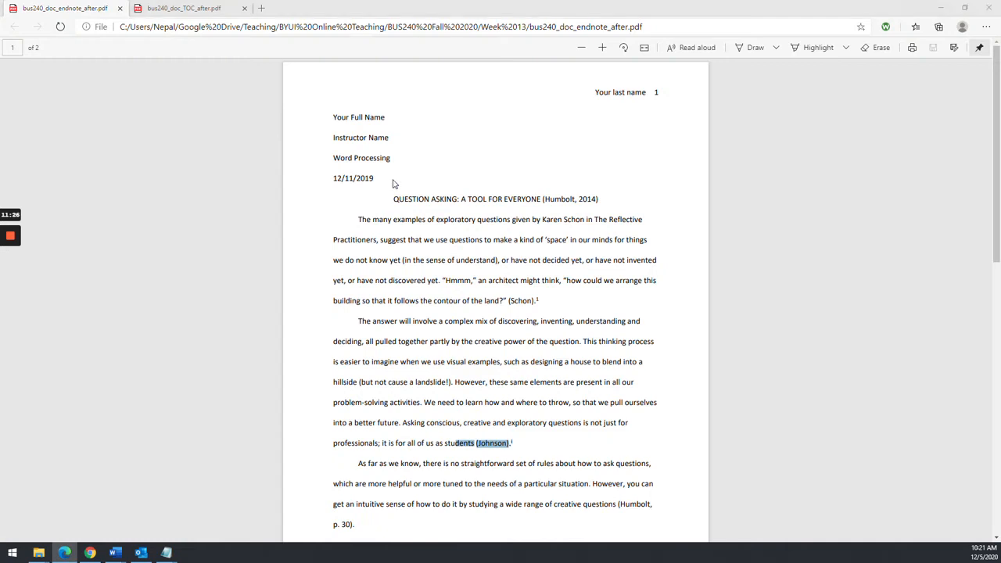
key("alt+Tab")
type("Plummer")
key("Return")
Step: Add the second name line, Word Processing, and the date 12/05/2020 on separate lines
type("Nepal Plummer")
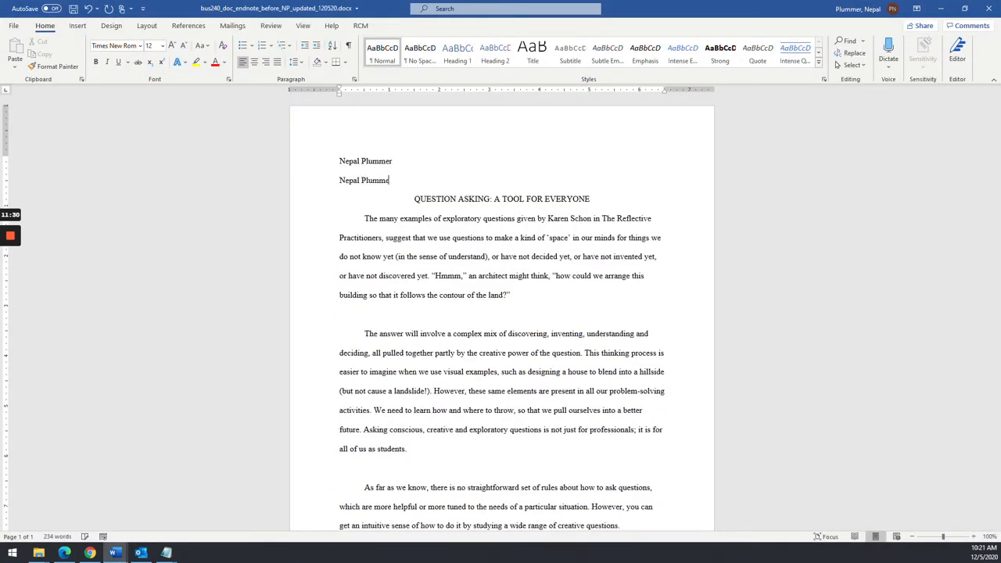
key("Return")
type("Wro")
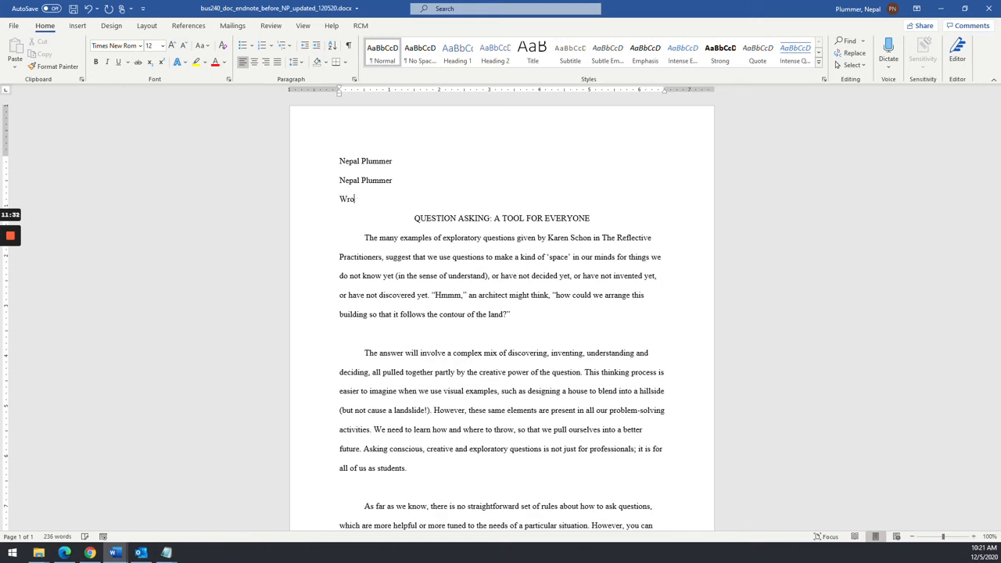
type("ord Processing")
key("Return")
type("12/05/2020")
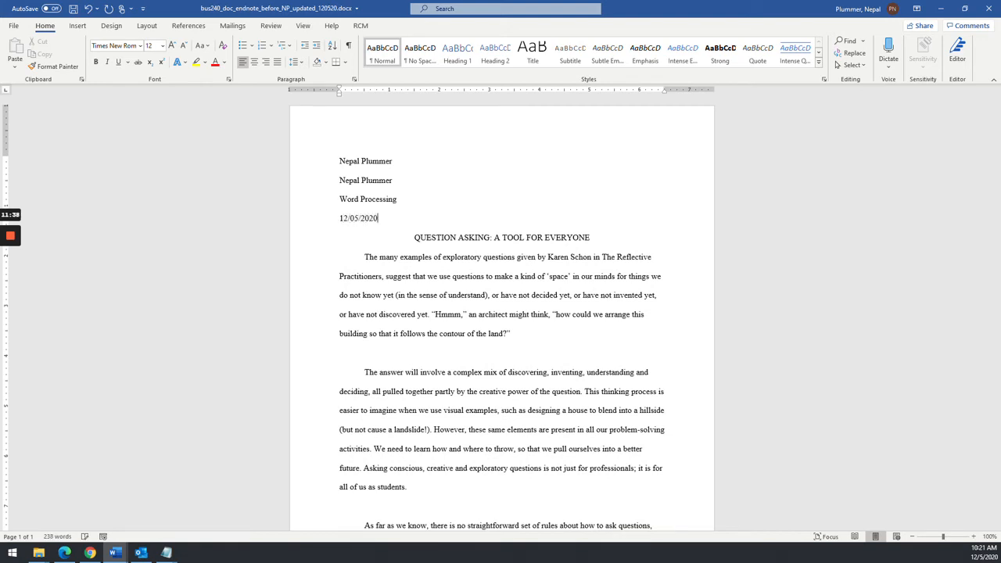
key("alt+Tab")
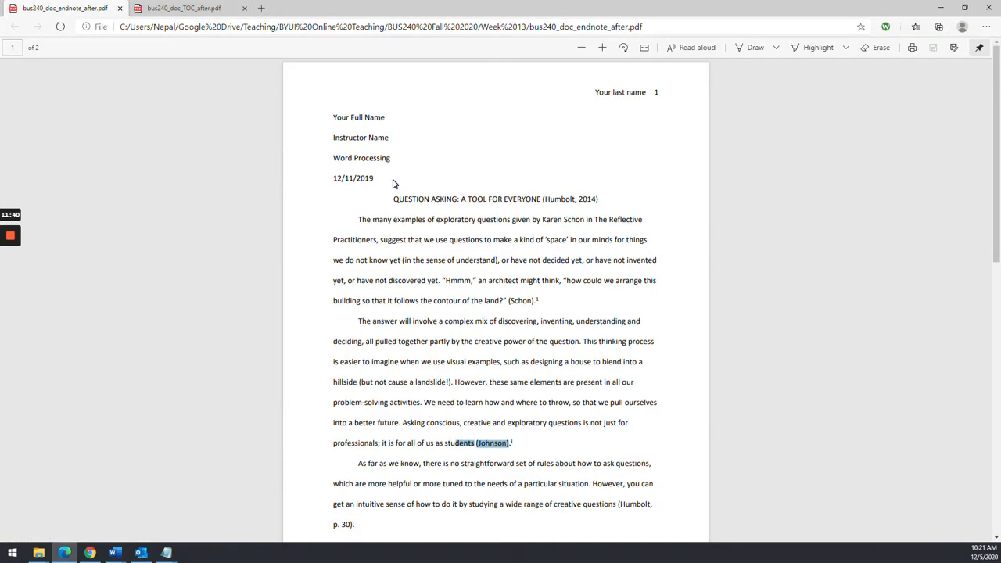
key("alt+Tab")
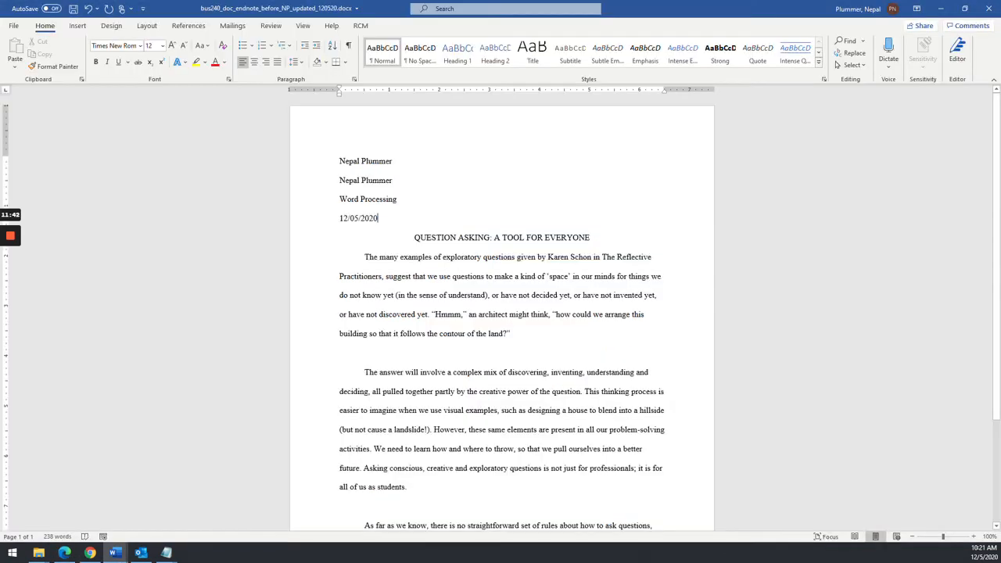
Step: Add a Plain Number 3 top-of-page number to the header with the student's last name typed before it
double_click(458, 127)
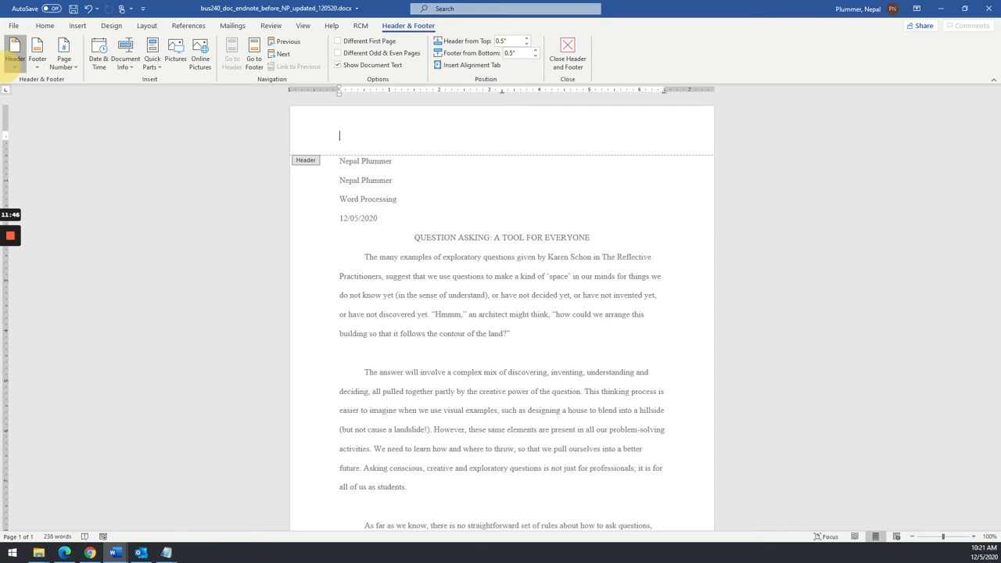
left_click(15, 62)
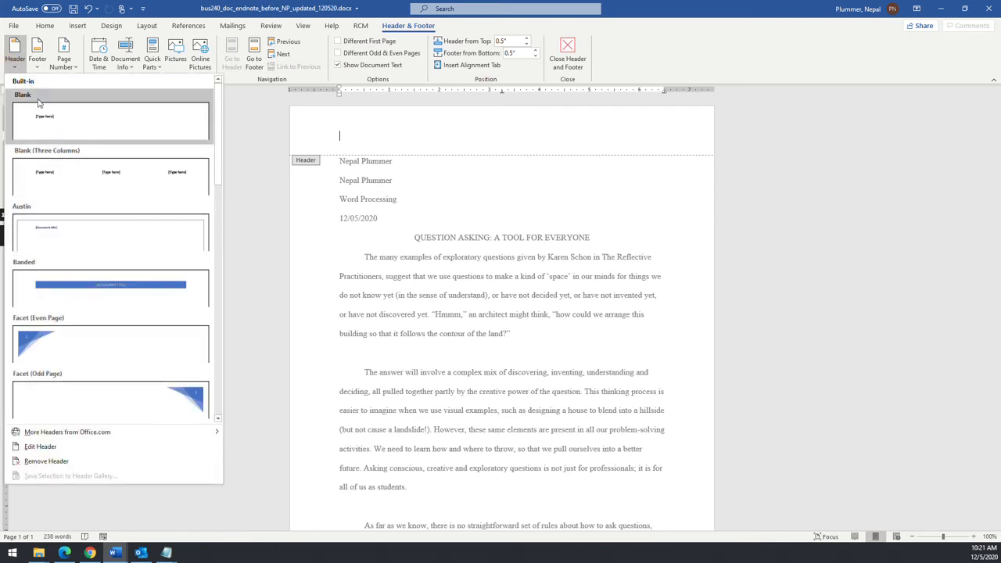
left_click(63, 67)
mouse_move(86, 81)
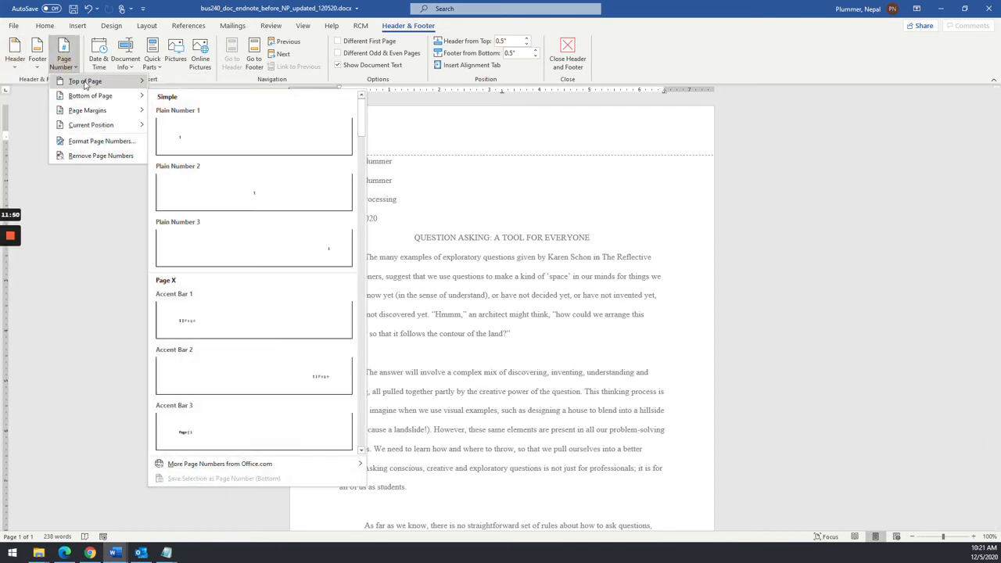
left_click(249, 244)
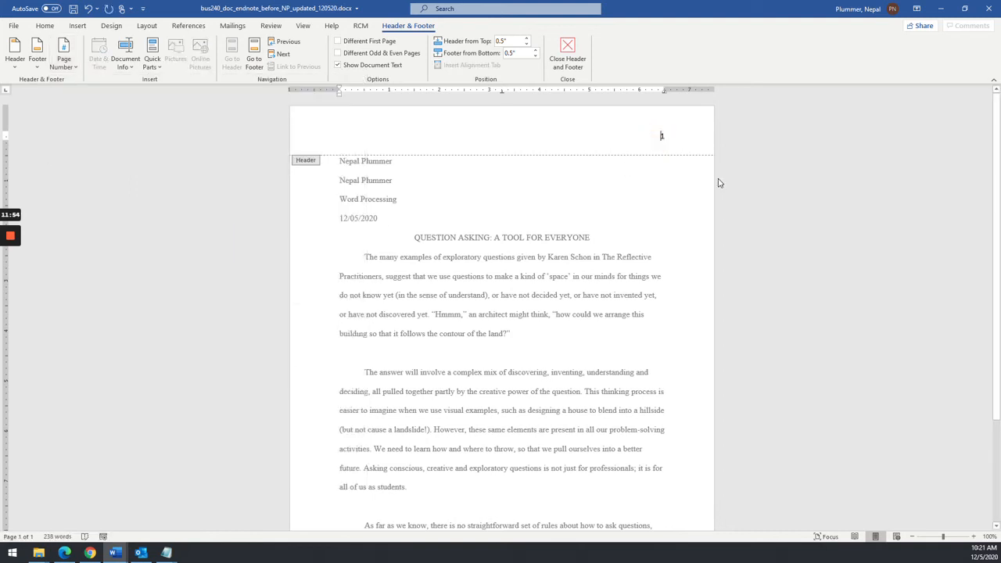
type("Plummer")
double_click(496, 275)
scroll(495, 276, "down", 3)
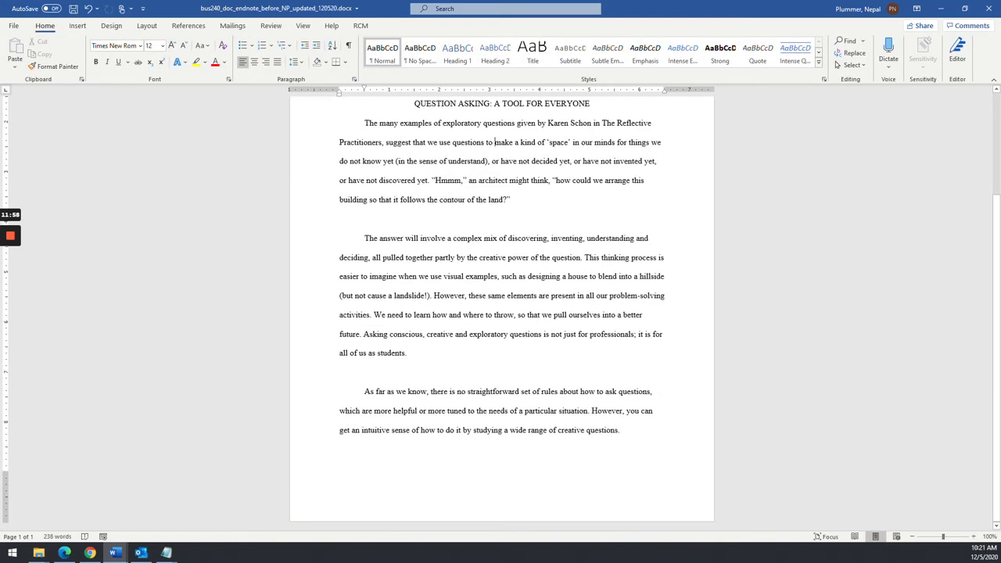
scroll(648, 147, "up", 3)
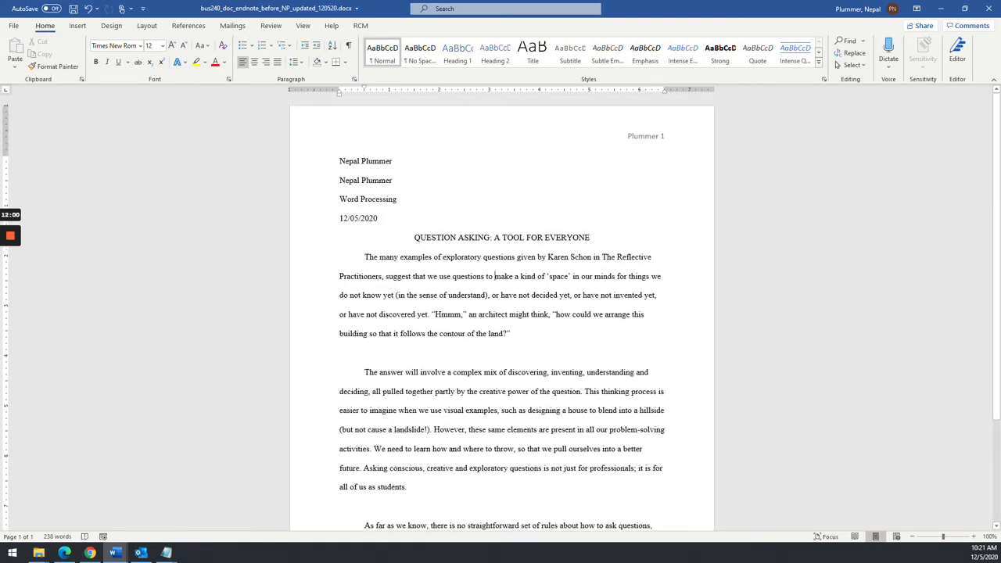
key("alt+Tab")
Step: Highlight the (Humbolt, 2014), (Schon) and (Johnson) citations in the sample PDF
scroll(501, 294, "down", 10)
scroll(501, 294, "up", 6)
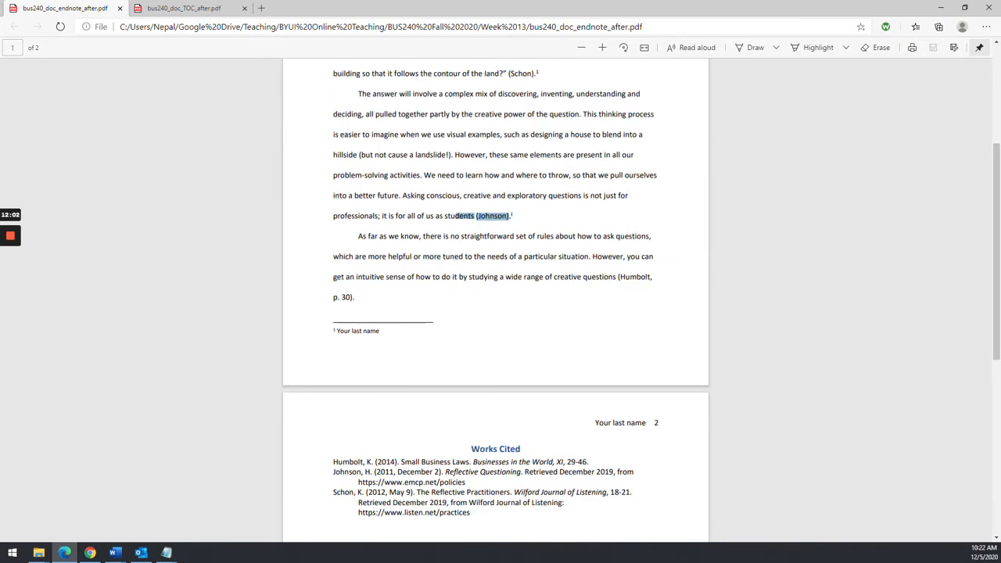
scroll(496, 298, "up", 3)
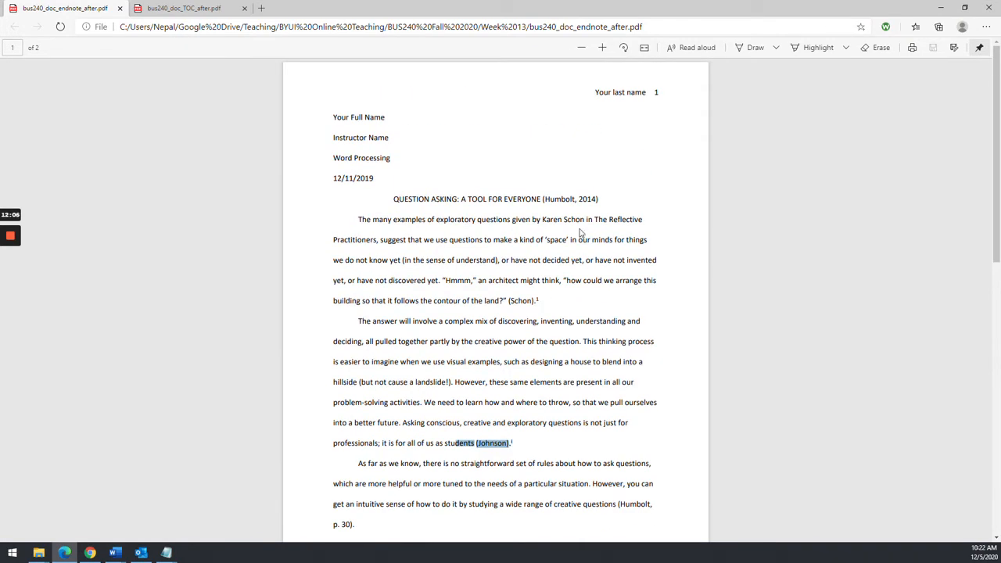
left_click_drag(599, 199, 543, 199)
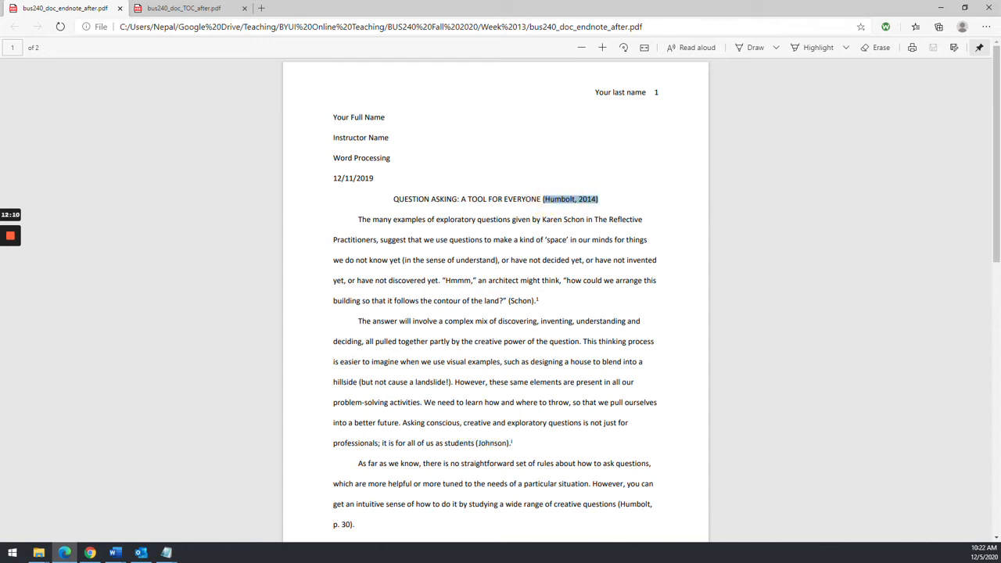
left_click_drag(537, 300, 509, 300)
left_click_drag(511, 442, 479, 443)
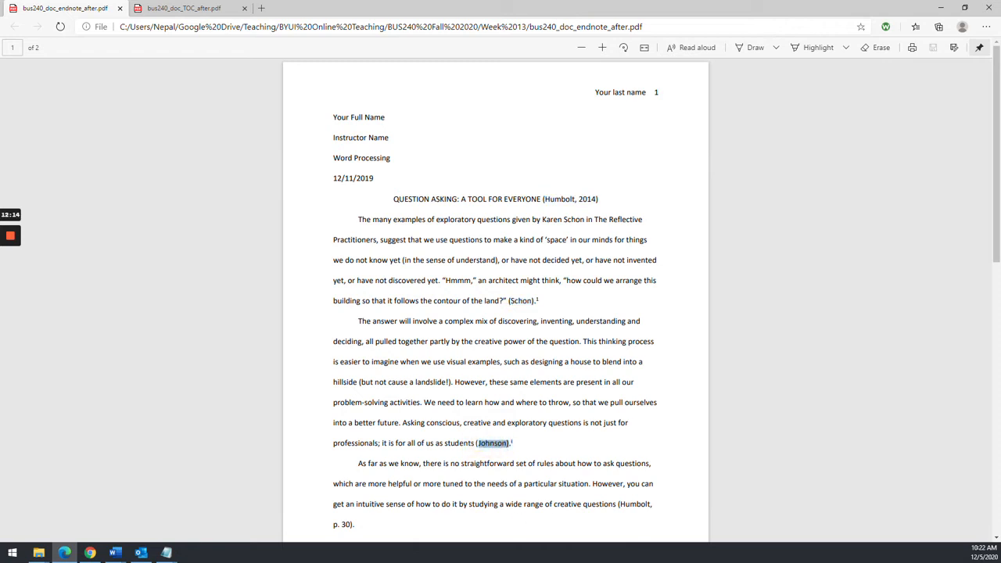
Step: Insert a (Humbolt, 2014) citation at the end of the essay title
key("alt+Tab")
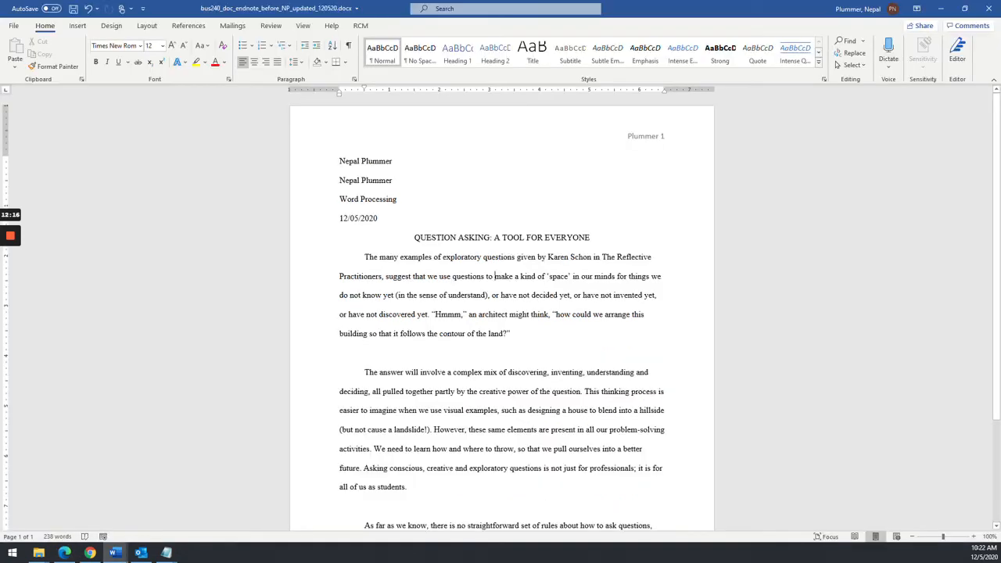
left_click(592, 236)
left_click(188, 25)
left_click(275, 68)
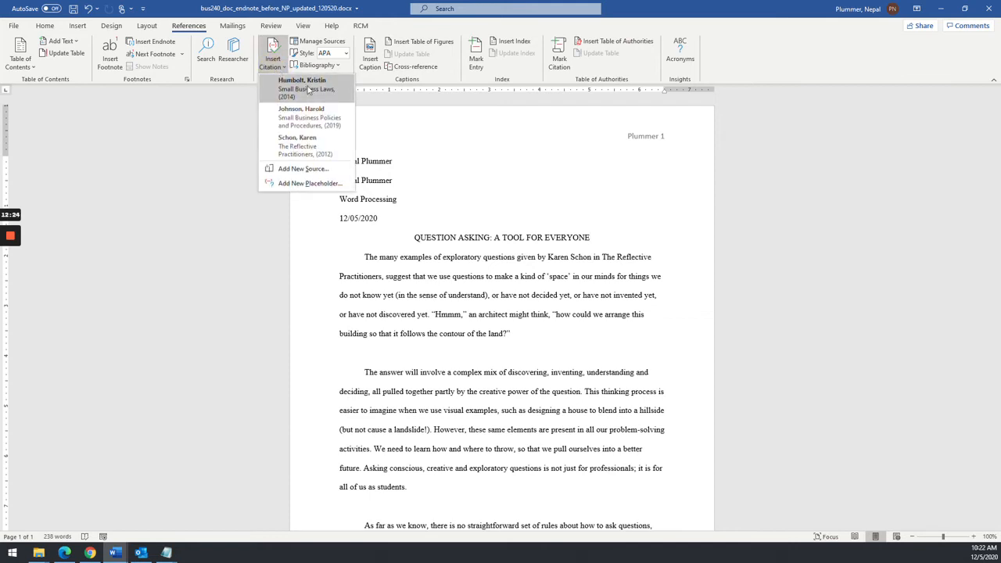
left_click(297, 90)
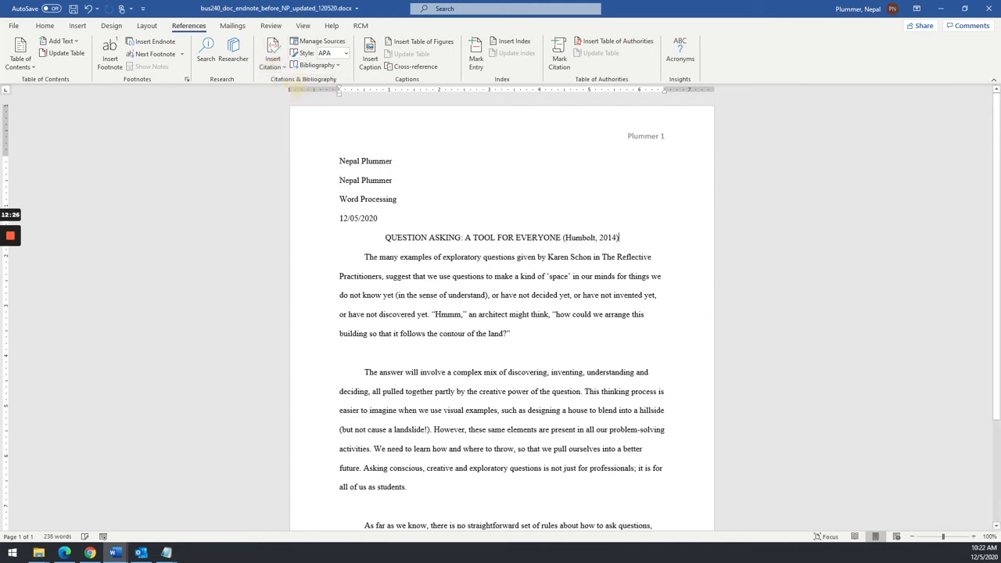
Step: Cite (Schon, 2012) after the architect's quotation in the first paragraph
key("alt+Tab")
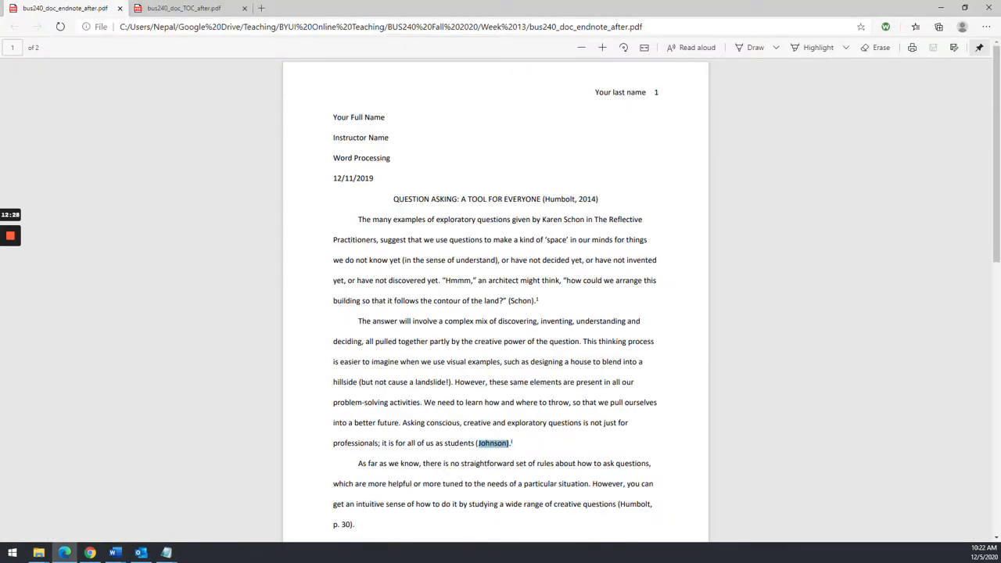
key("alt+Tab")
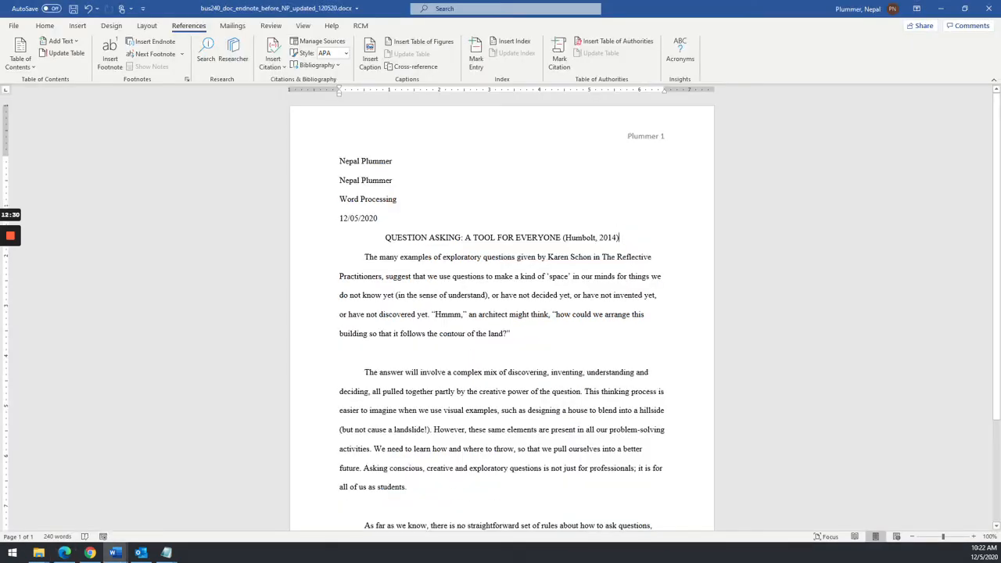
scroll(501, 313, "down", 2)
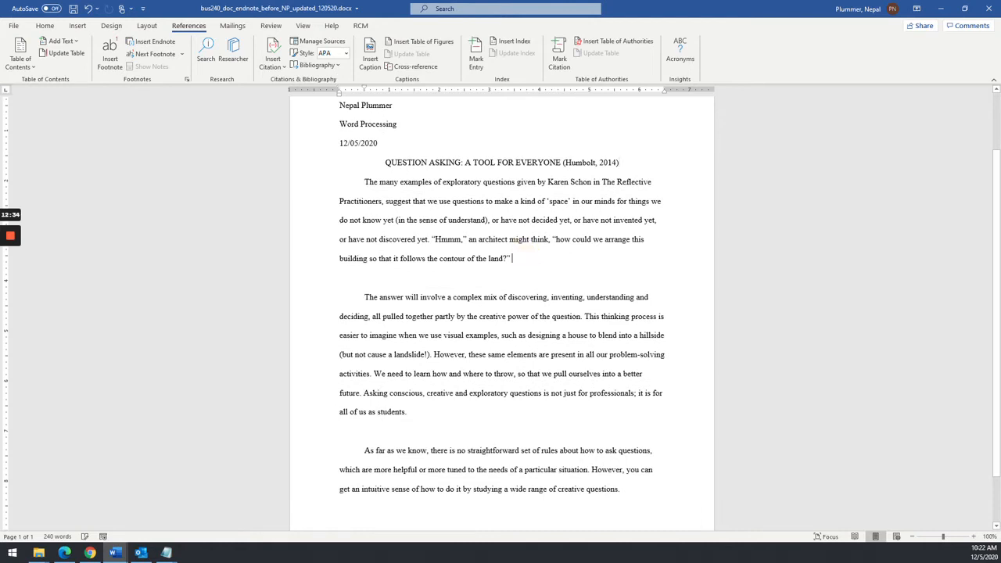
key("alt+Tab")
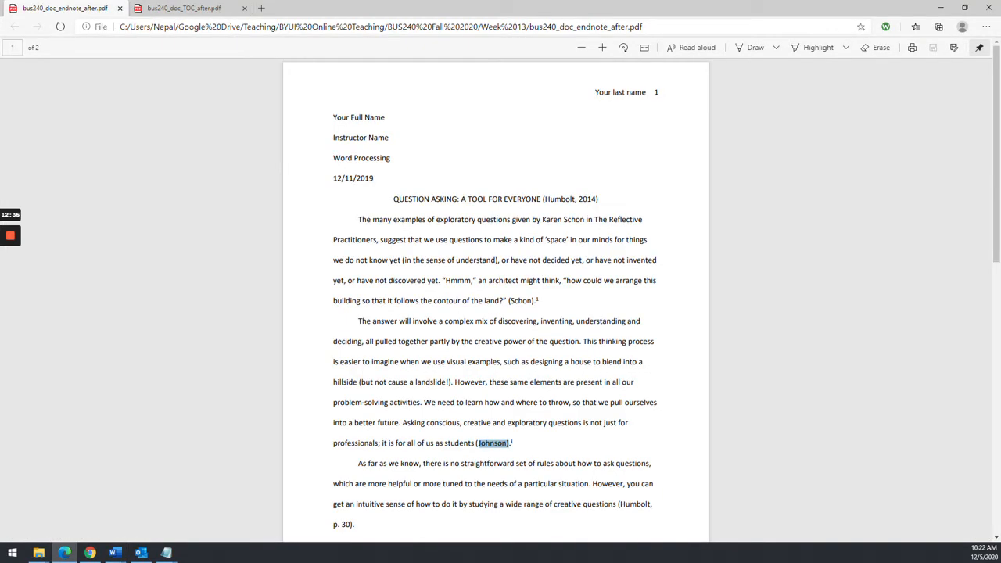
key("alt+Tab")
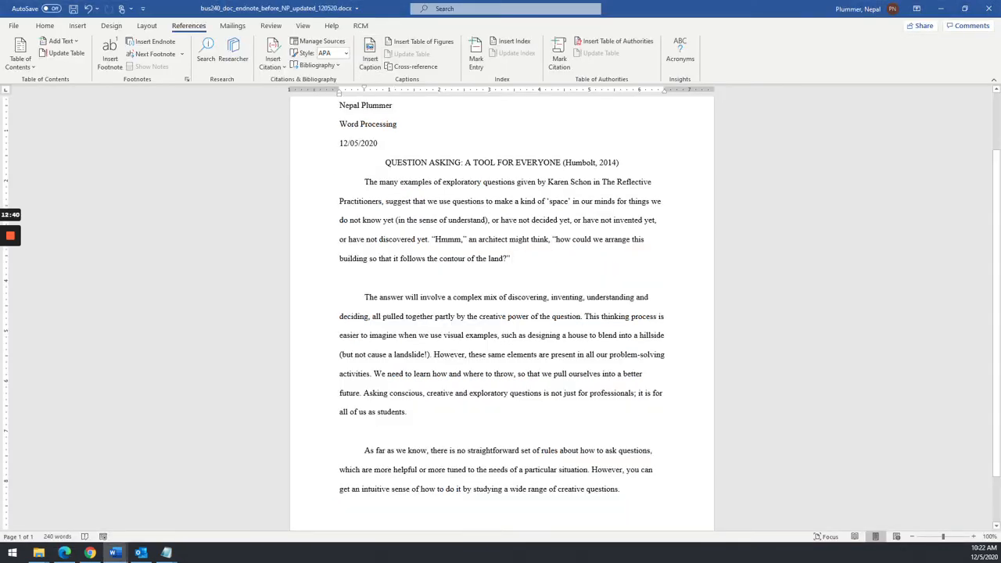
left_click(370, 56)
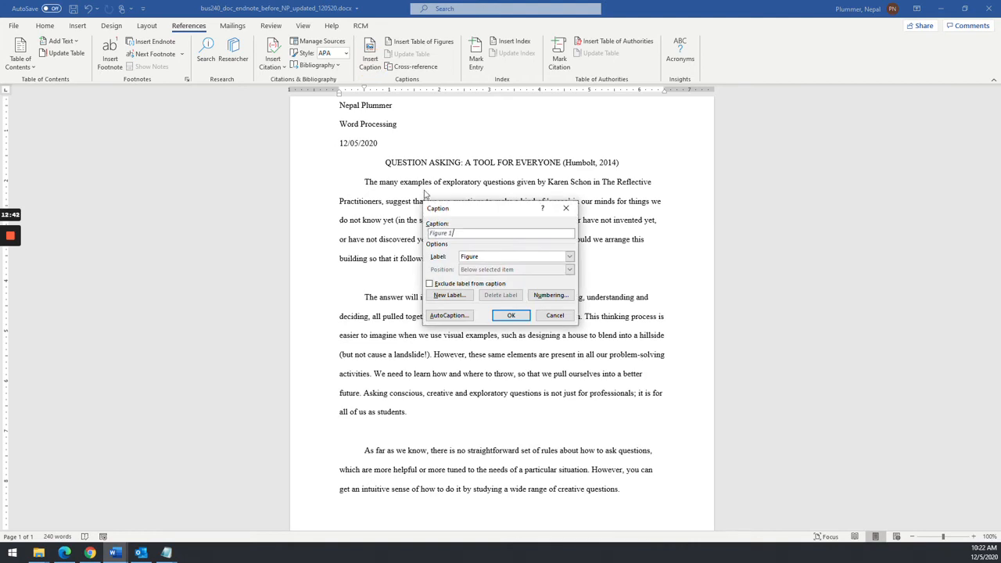
left_click(554, 315)
left_click(273, 67)
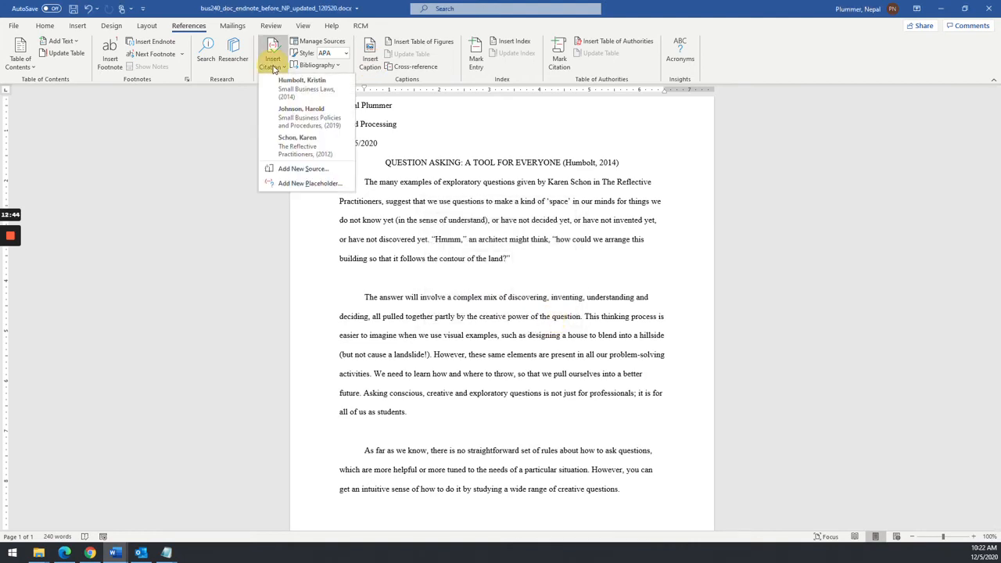
left_click(301, 146)
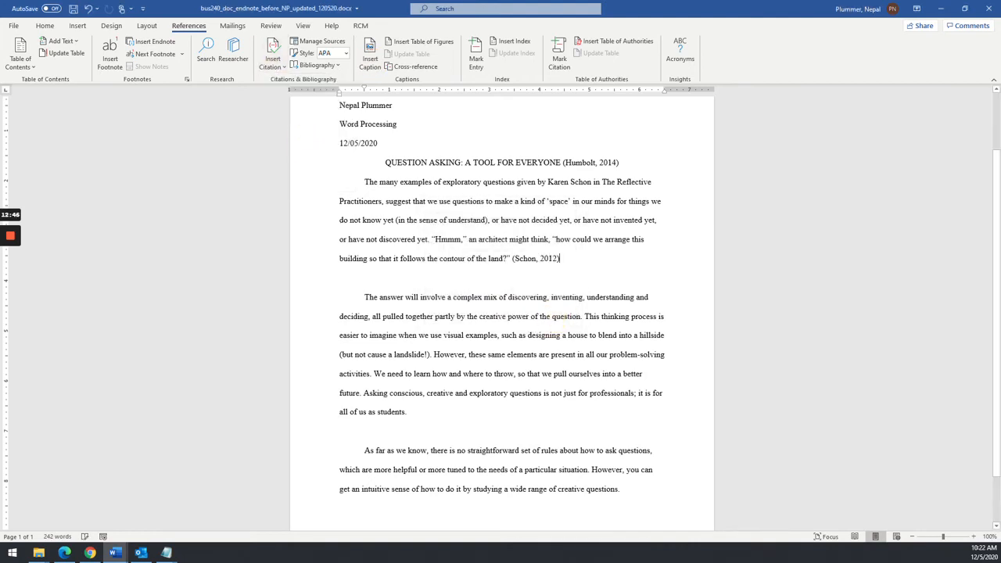
key("alt+Tab")
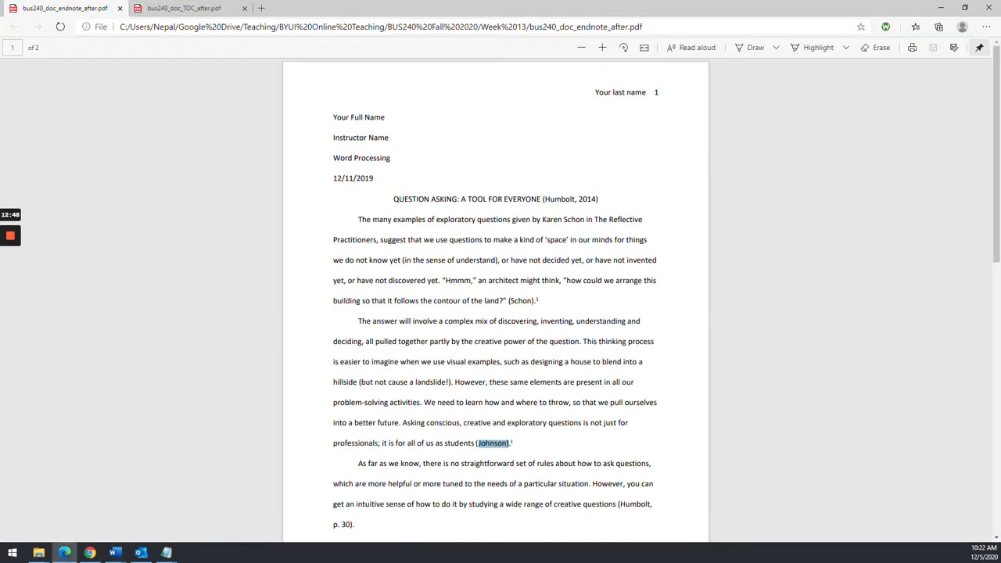
key("alt+Tab")
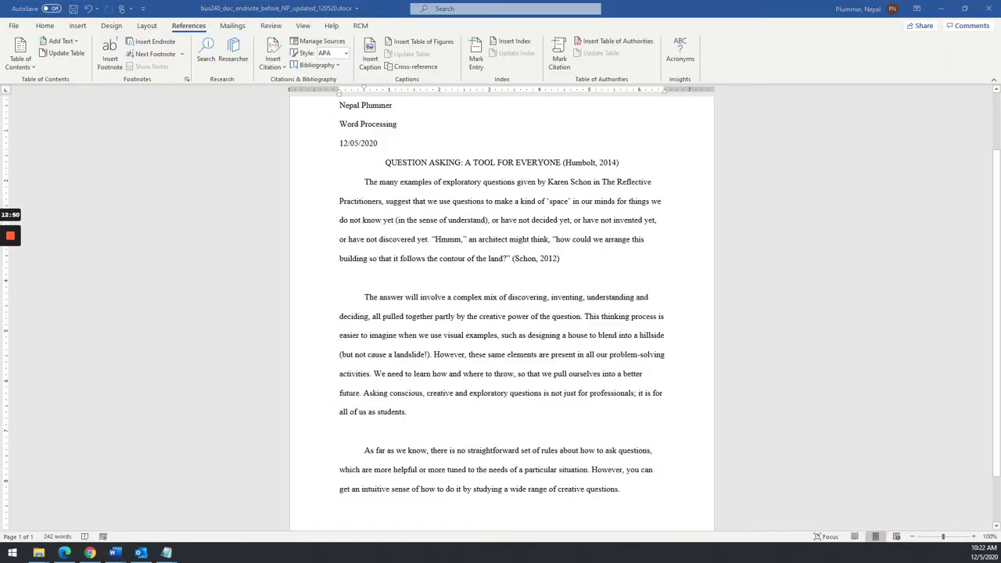
key("alt+Tab")
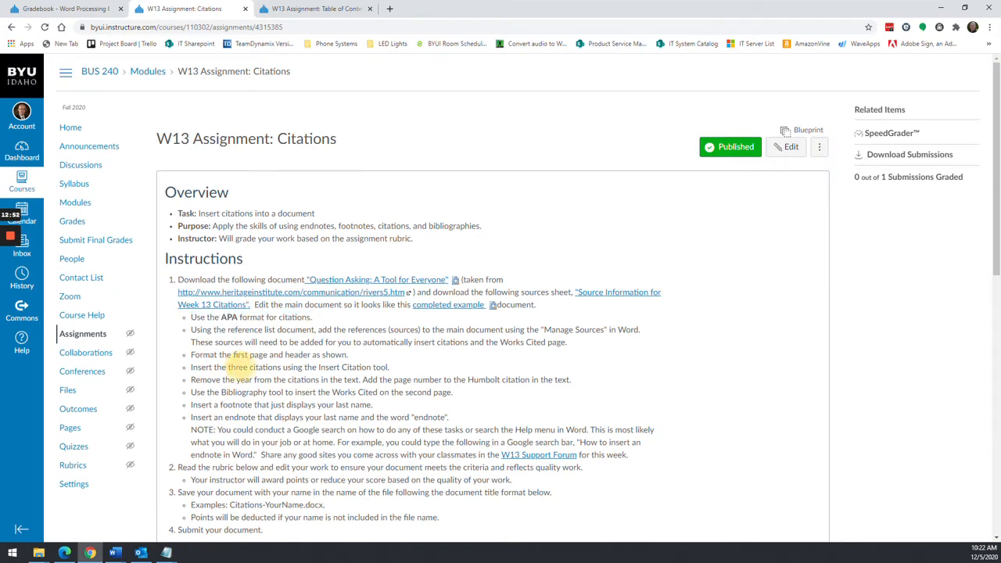
Step: Highlight the instruction about removing citation years and open Edit Citation for the Schon citation
left_click_drag(191, 379, 582, 384)
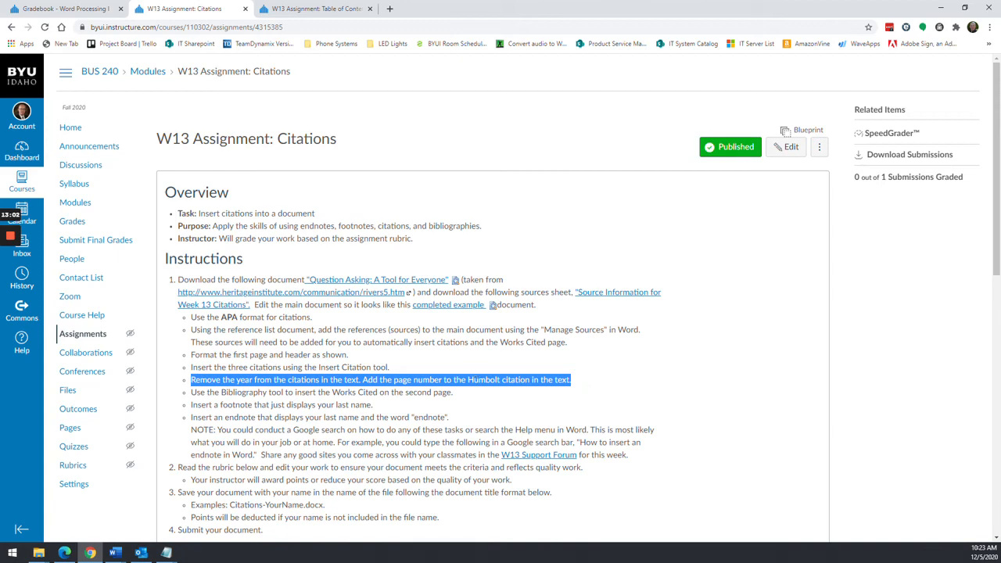
key("alt+Tab")
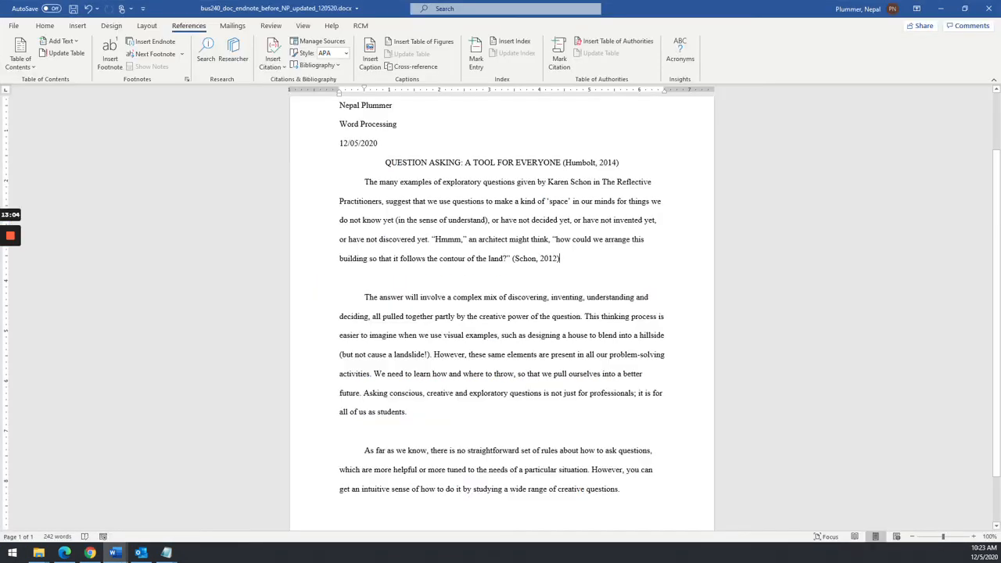
left_click(562, 258)
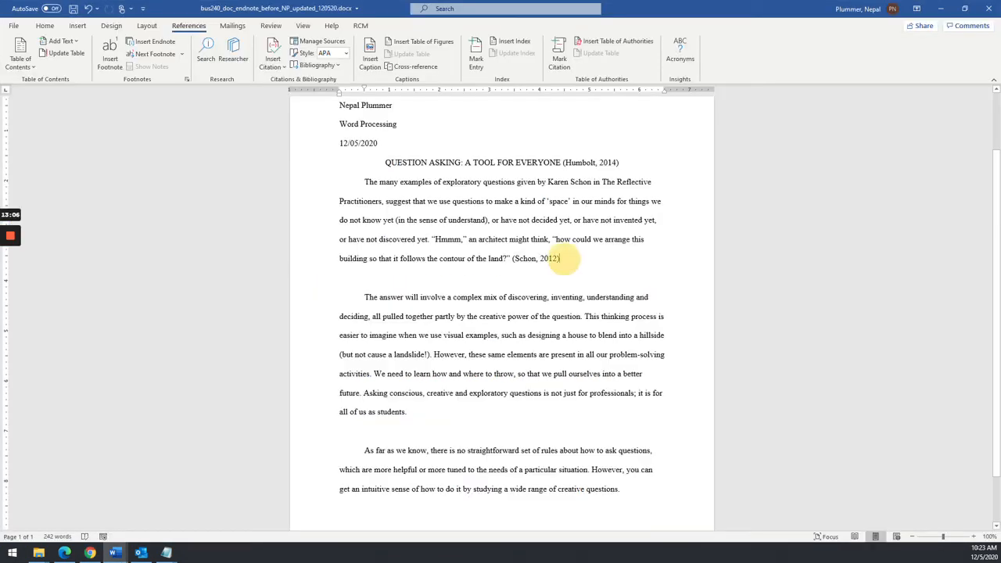
left_click(533, 259)
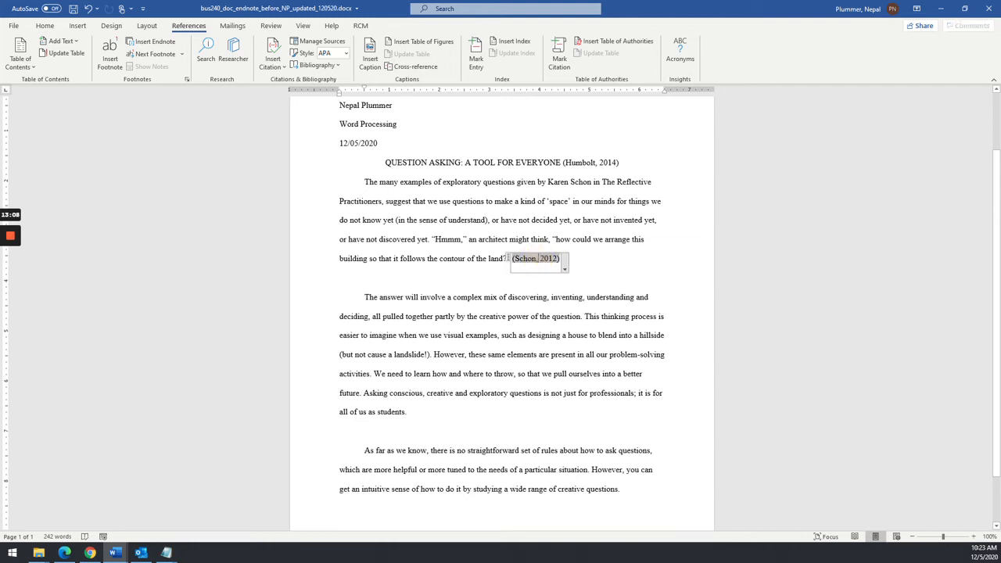
left_click(565, 269)
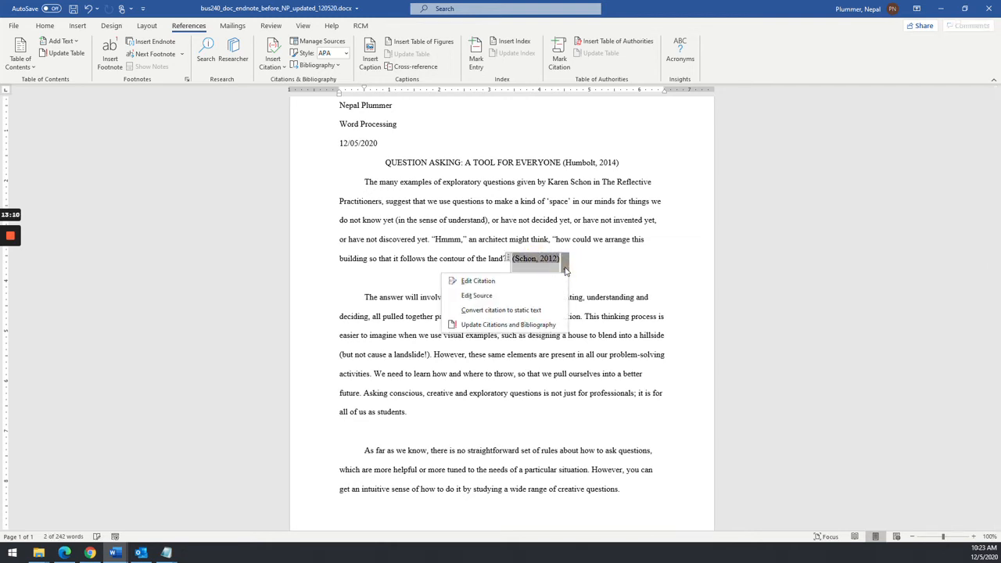
left_click(477, 281)
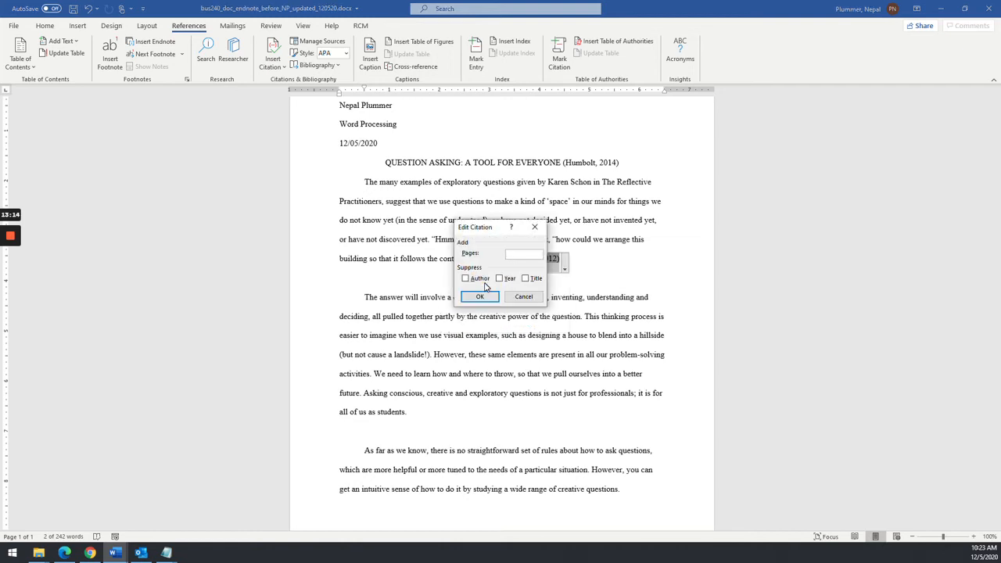
Step: Suppress the year so the citation reads (Schon), then add a period after it
key("alt+Tab")
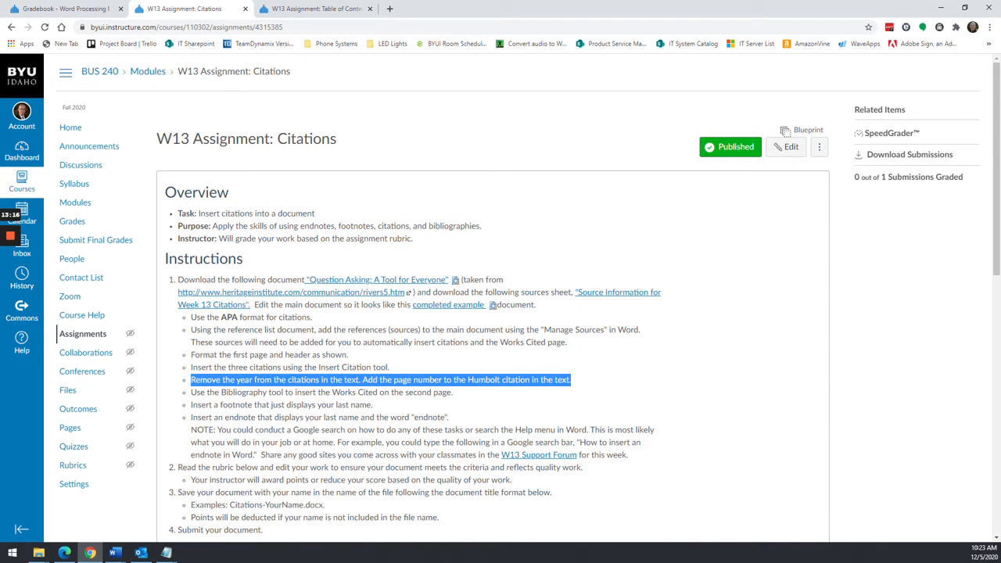
key("alt+Tab")
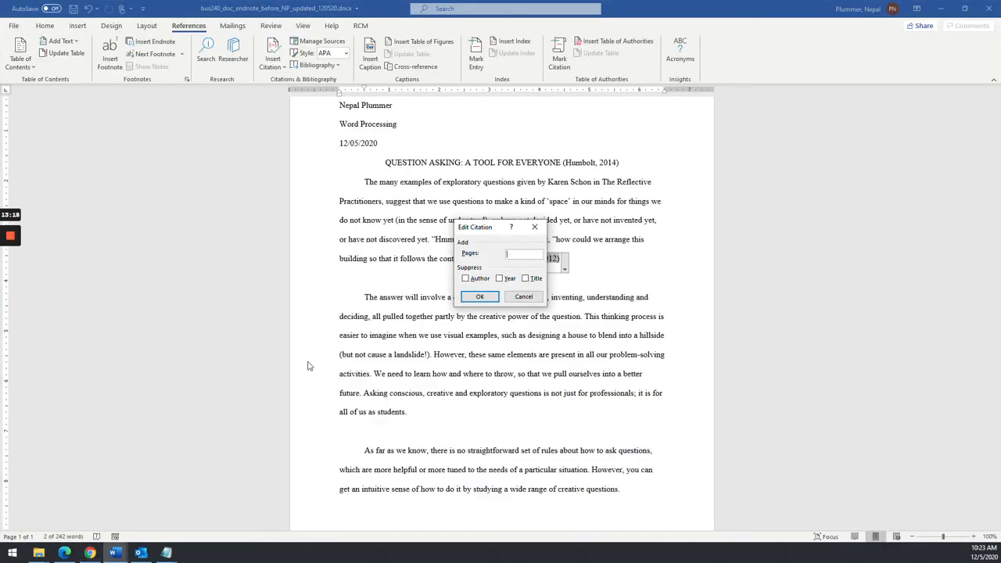
left_click(499, 279)
left_click(481, 296)
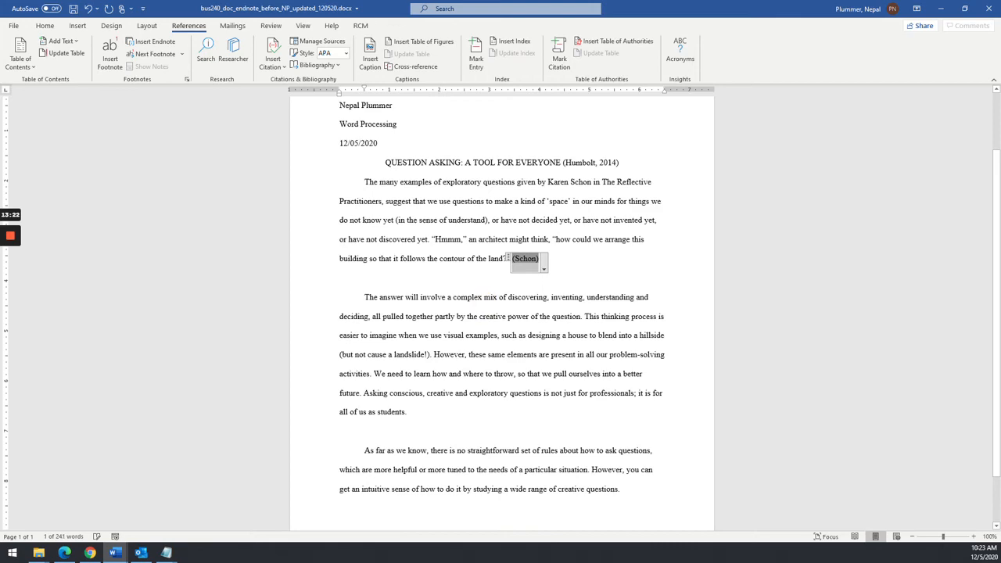
key("alt+Tab")
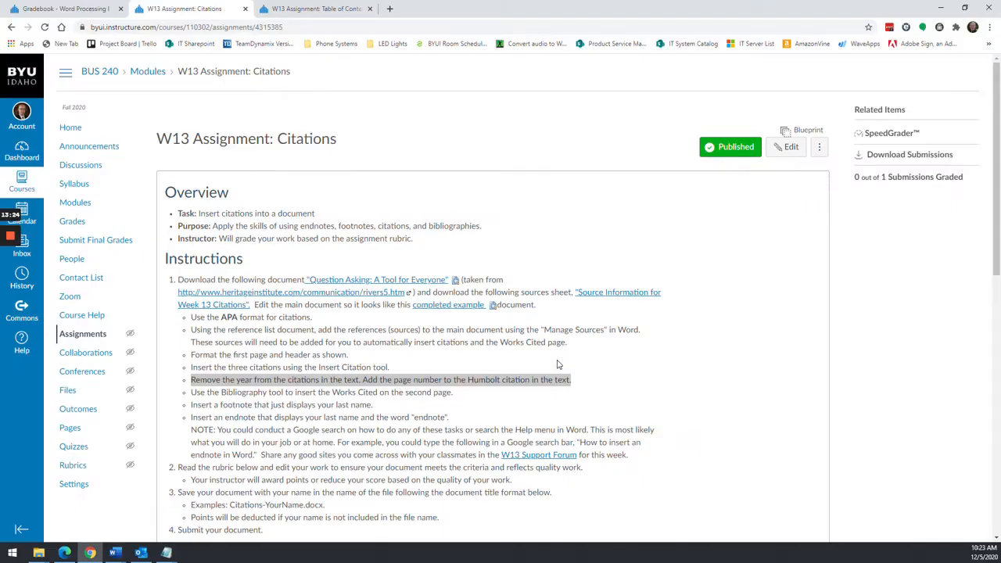
key("alt+Tab")
key("alt+Tab")
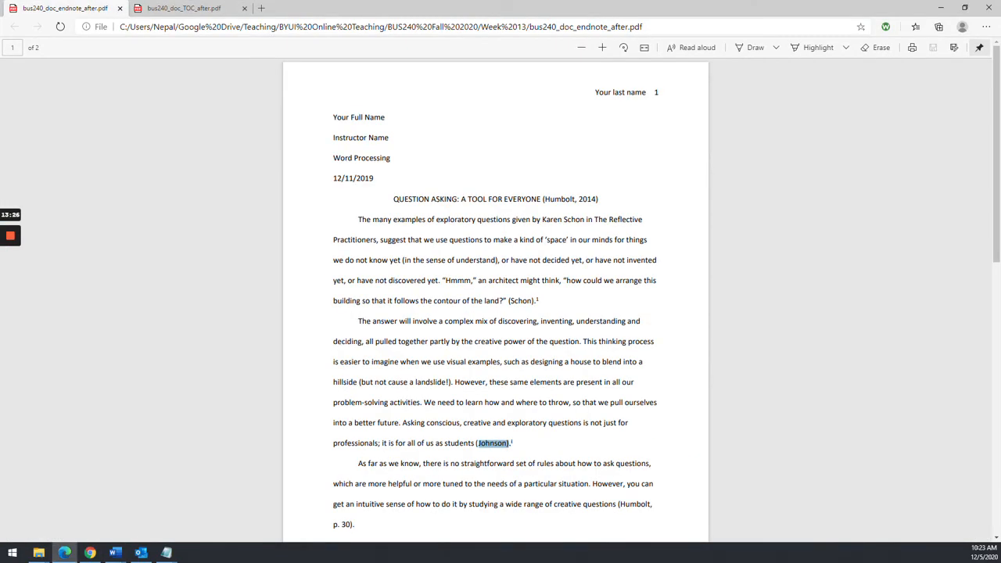
key("alt+Tab")
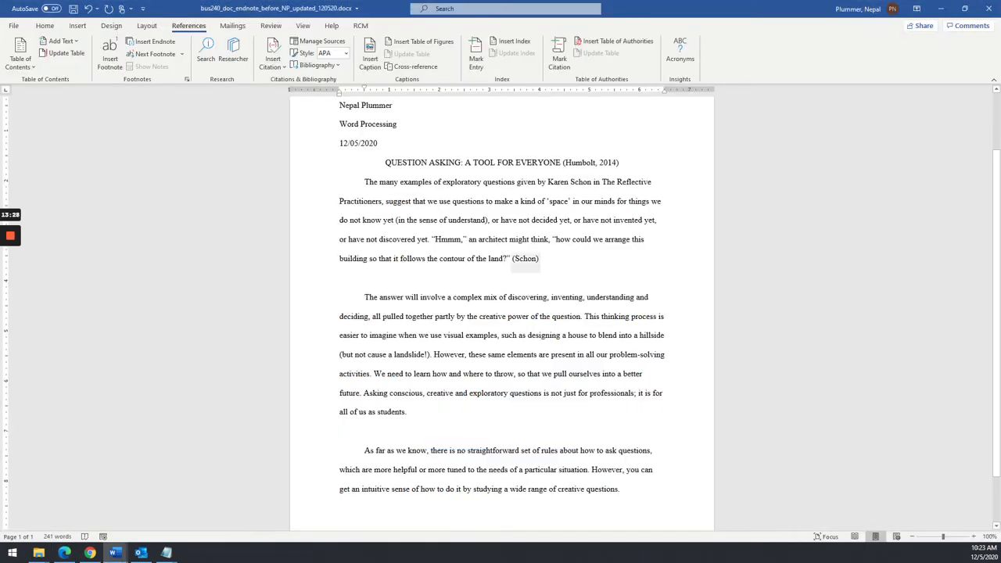
type(".")
key("alt+Tab")
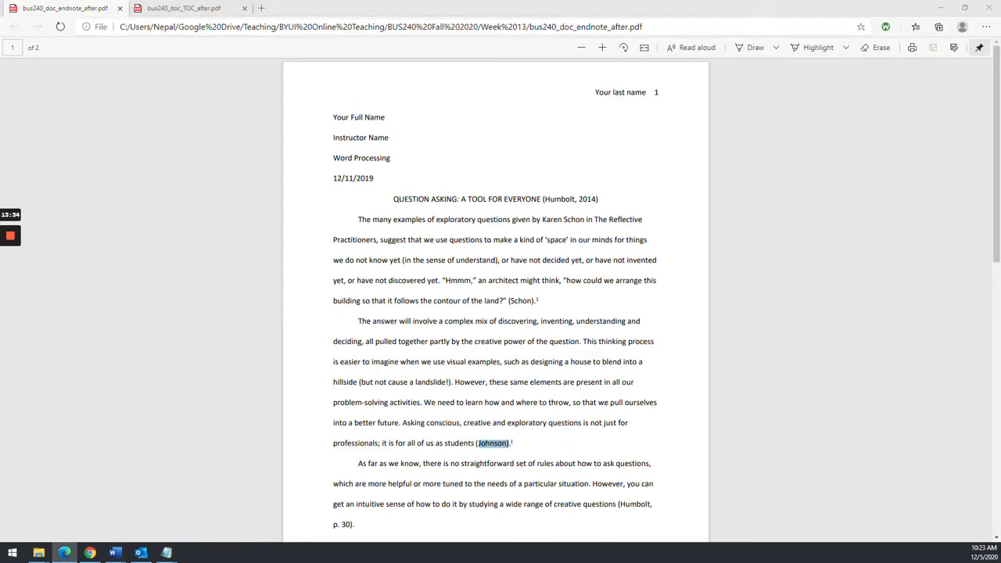
key("alt+Tab")
key("alt+Tab")
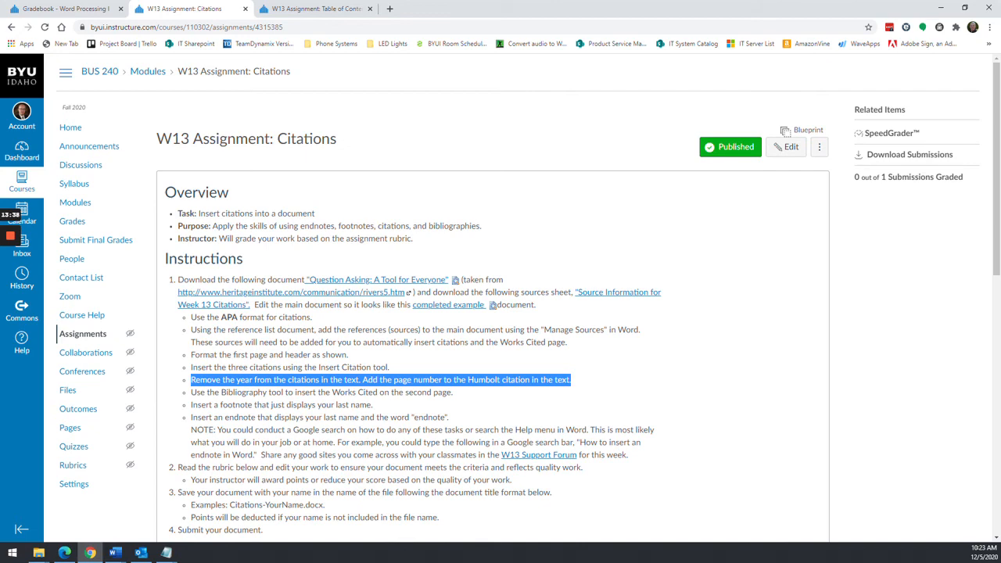
key("alt+Tab")
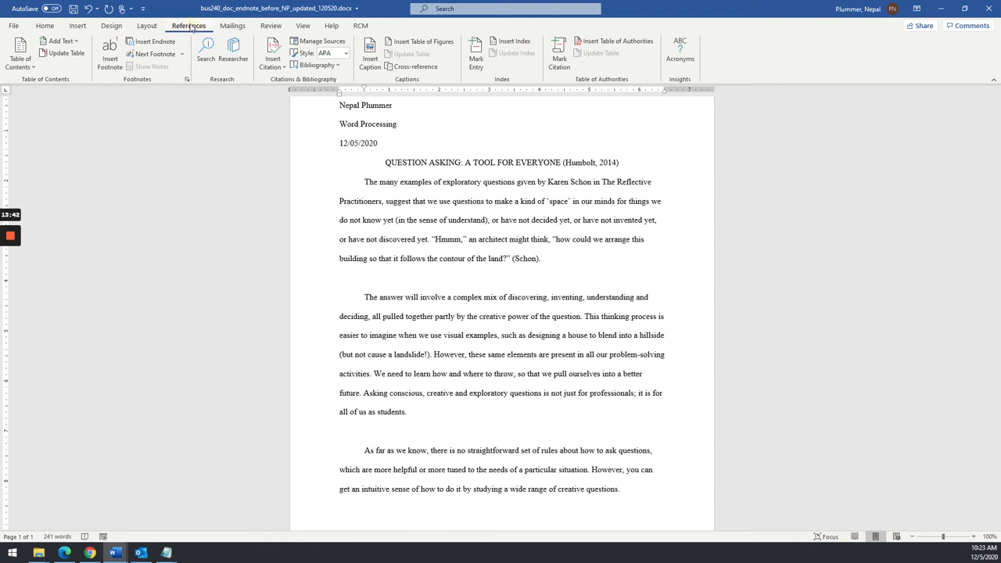
Step: Insert a footnote after (Schon). containing the student's last name
left_click(110, 68)
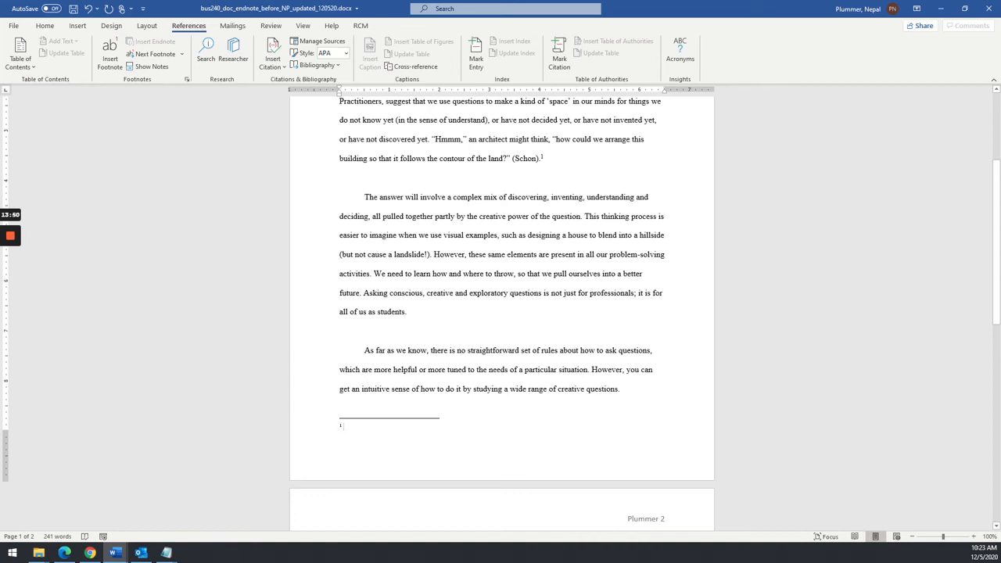
type("Plummer")
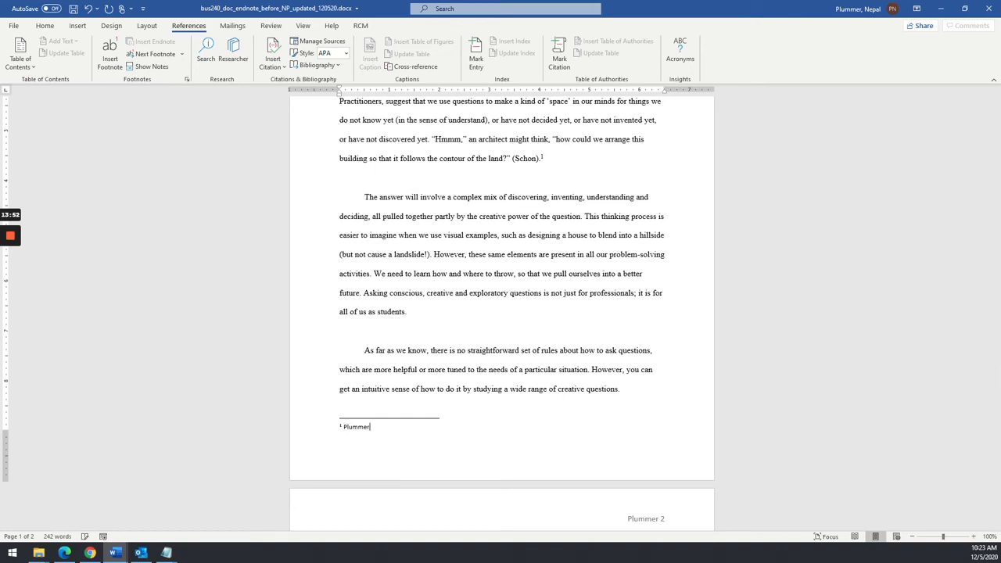
left_click(438, 273)
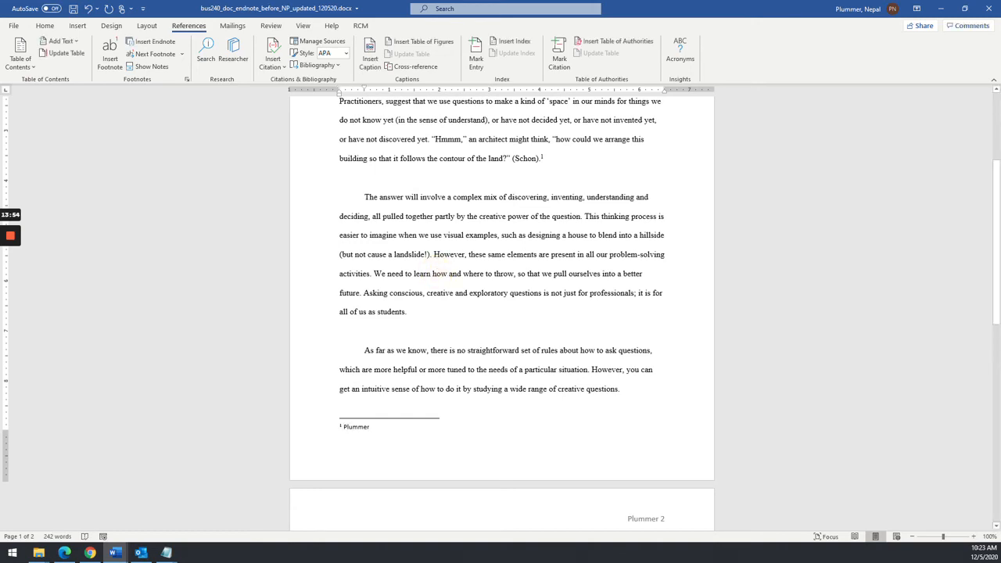
Step: Compare with the example PDF and instructions, then place the cursor after 'students.'
key("alt+Tab")
key("alt+Tab")
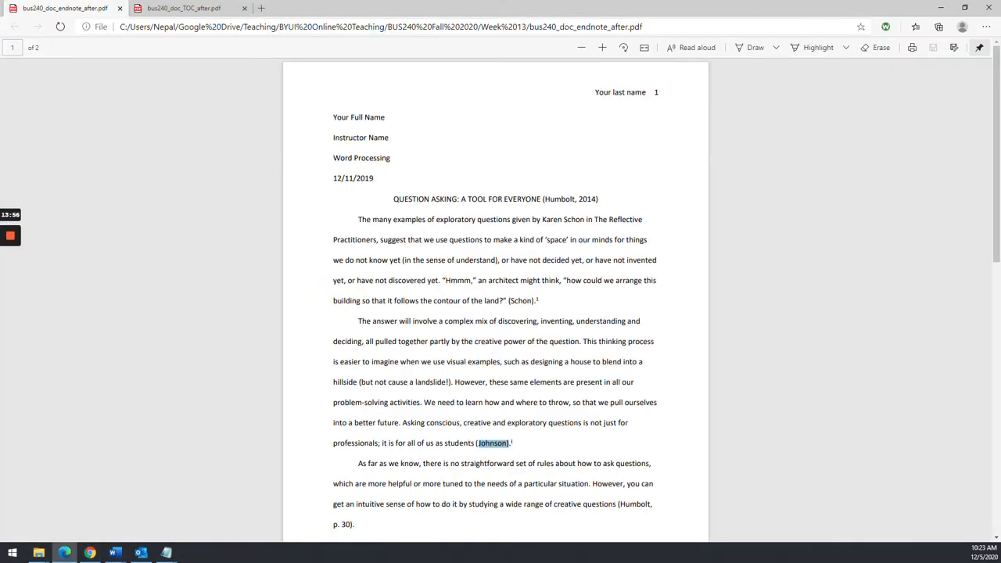
scroll(449, 380, "down", 5)
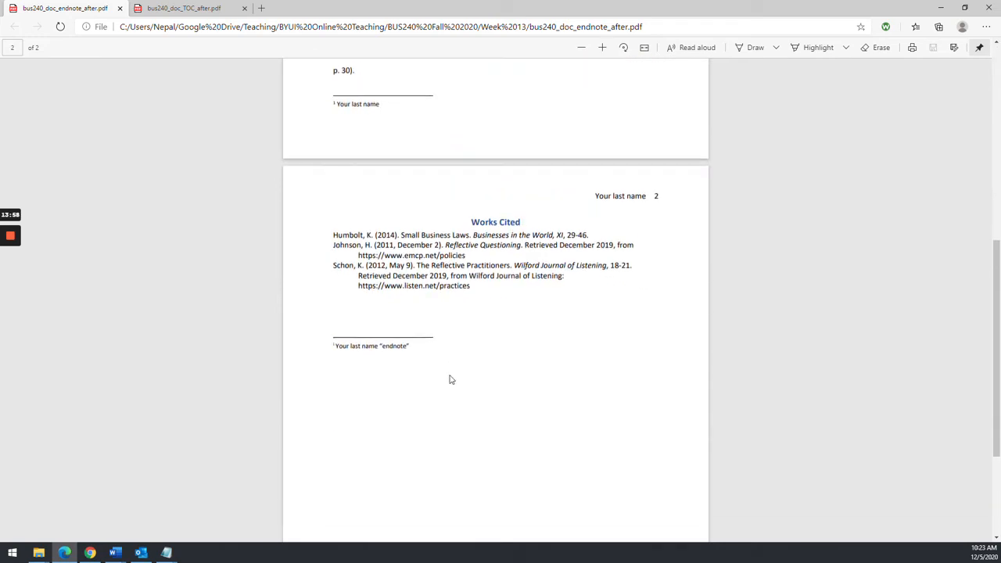
scroll(402, 333, "up", 2)
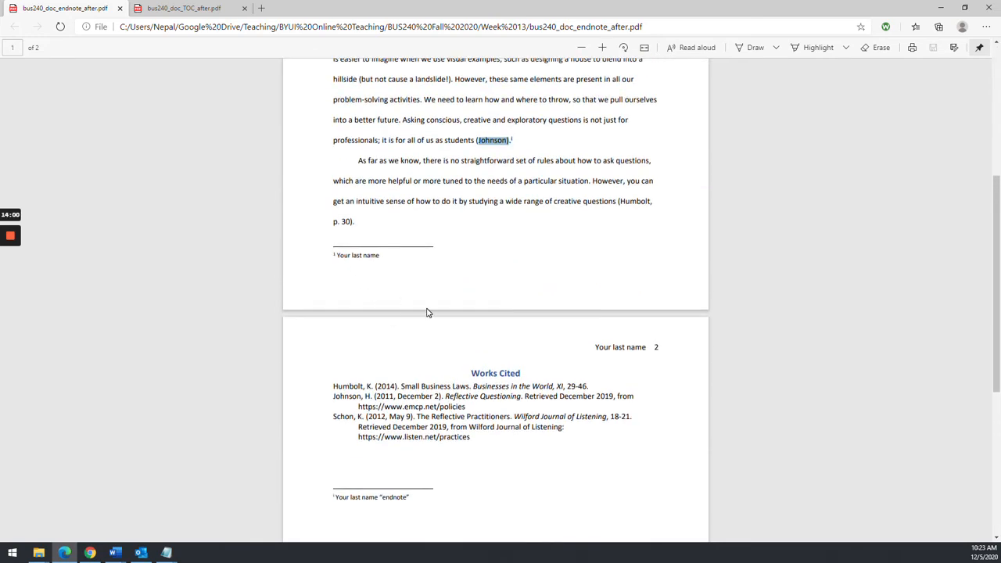
scroll(427, 311, "up", 4)
key("alt+Tab")
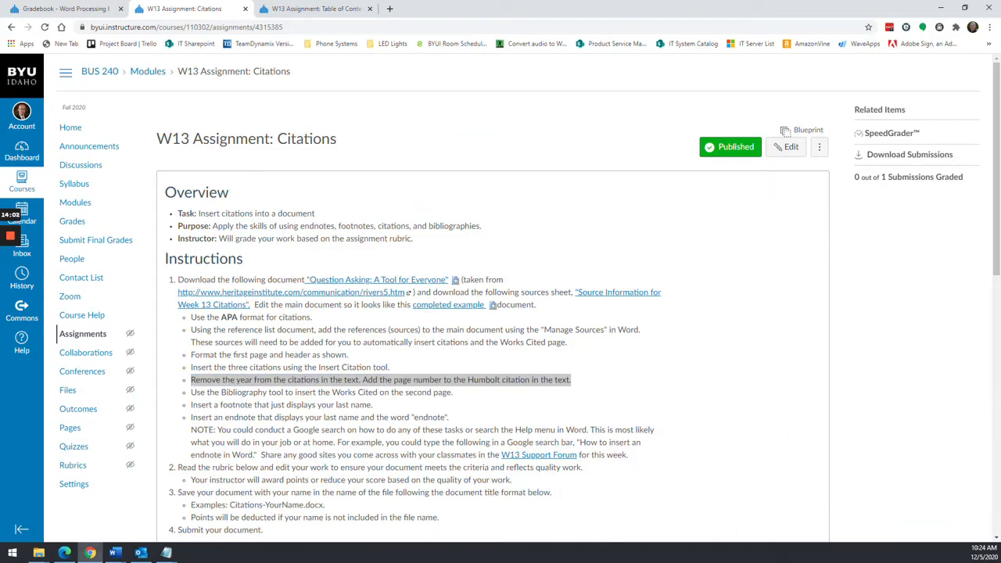
key("alt+Tab")
left_click(417, 312)
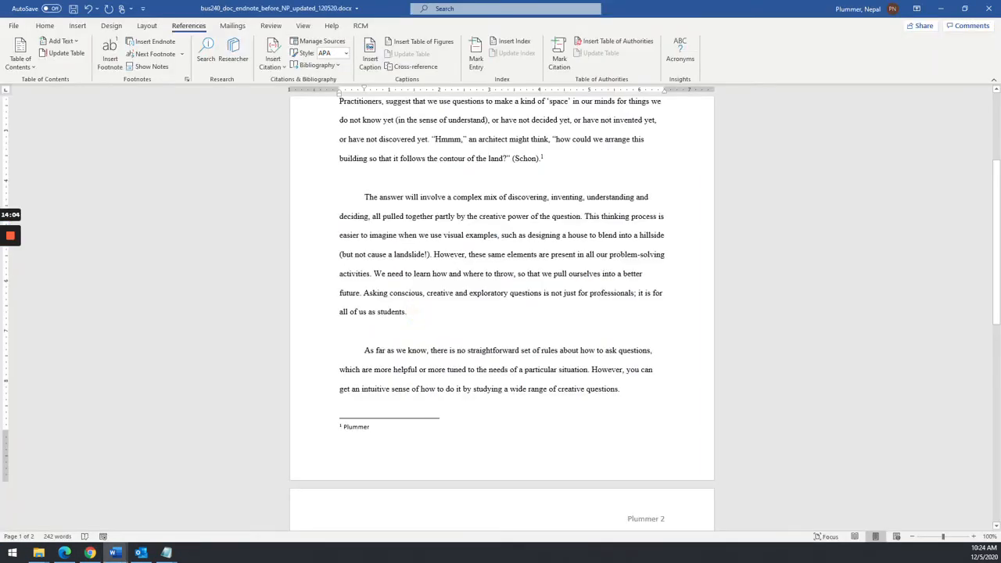
key("alt+Tab")
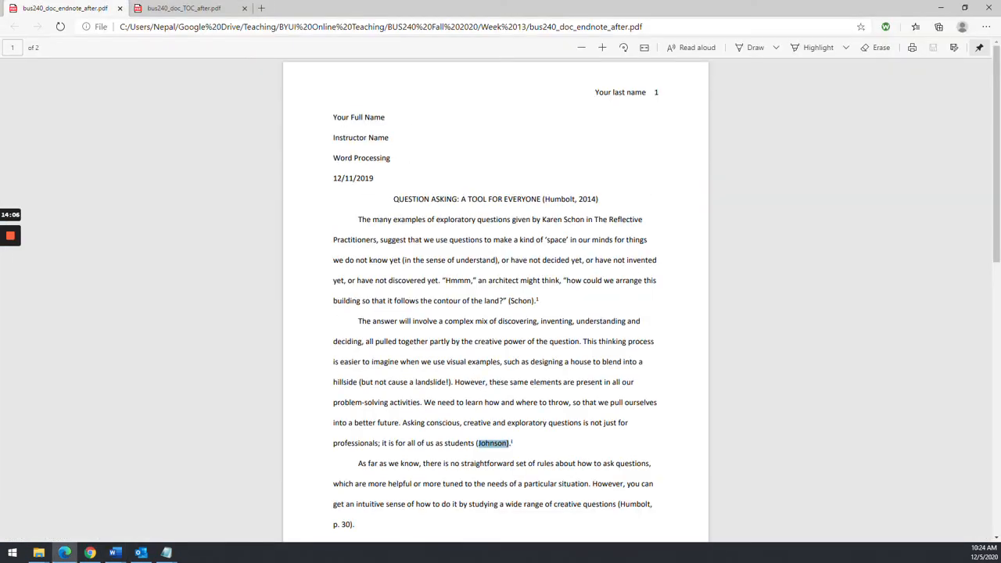
key("alt+Tab")
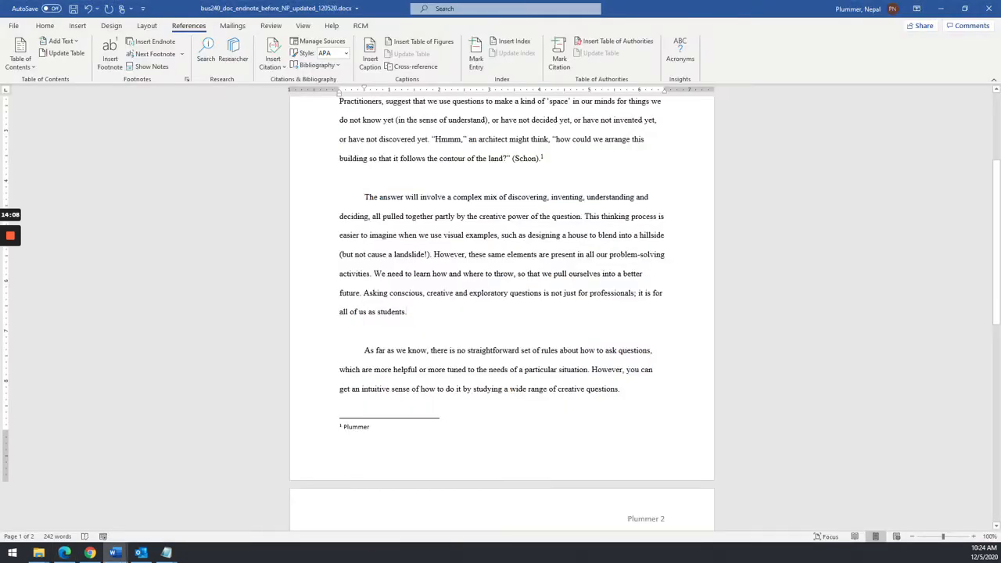
Step: Insert a Johnson, Harold citation after 'students' with the year suppressed
left_click(274, 64)
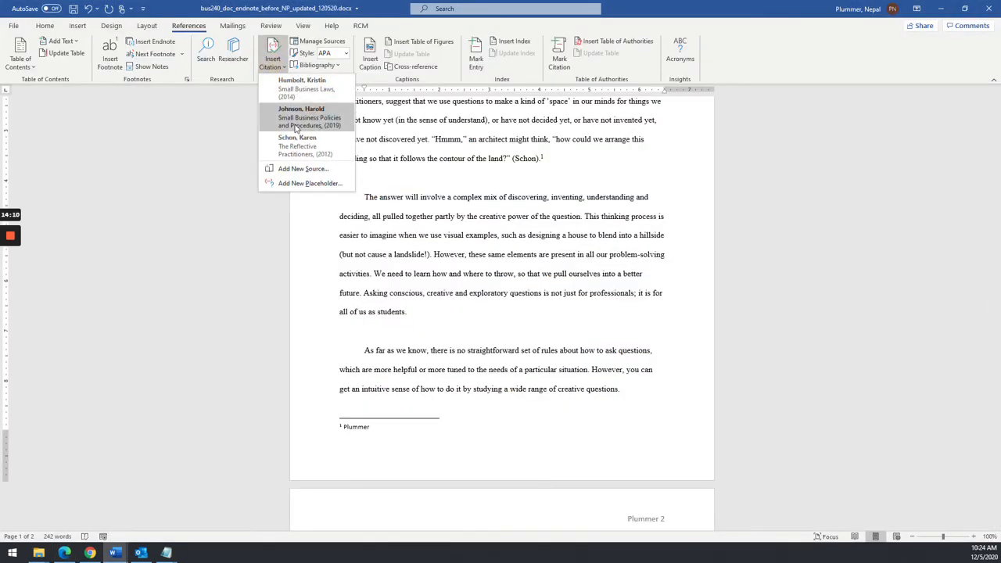
left_click(297, 117)
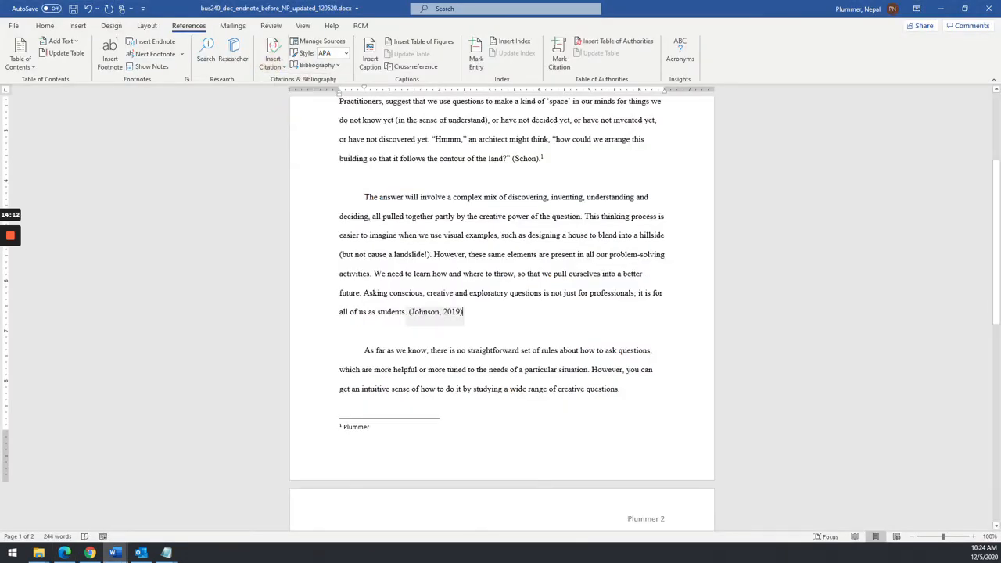
left_click(467, 319)
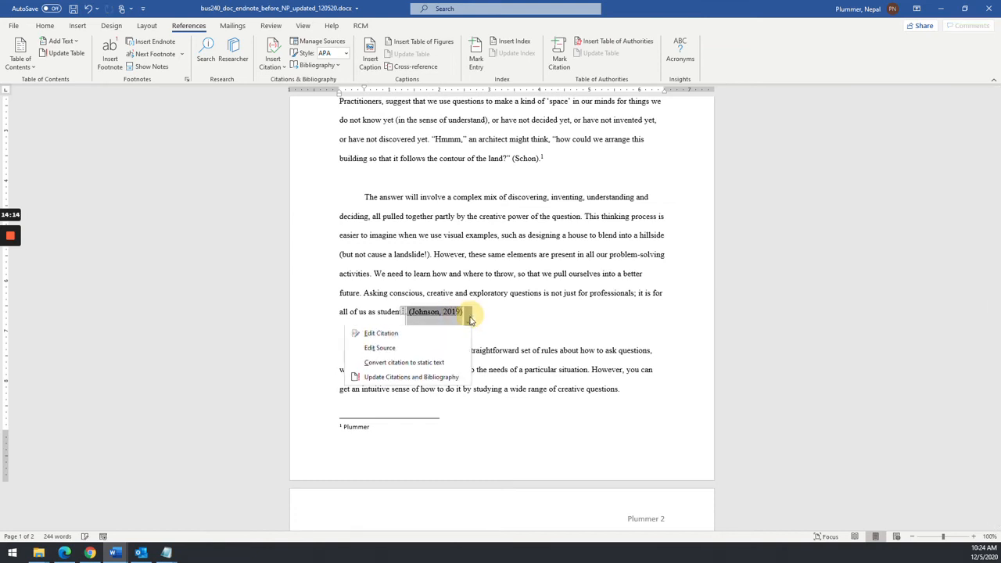
left_click(383, 335)
left_click(499, 278)
left_click(480, 296)
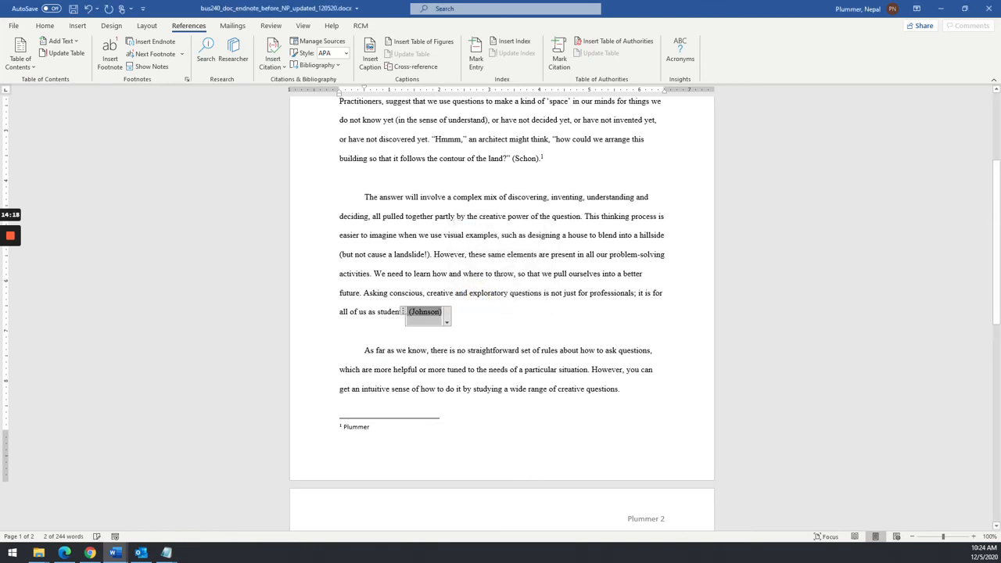
Step: Move the period so the sentence ends 'students (Johnson).'
left_click(462, 320)
type(".")
left_click(437, 311)
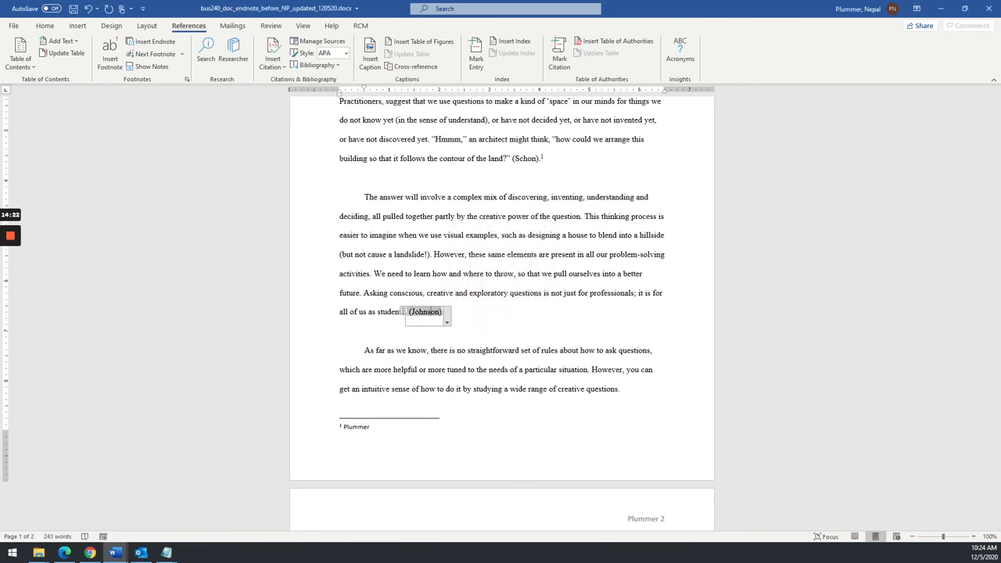
key("Left")
key("Left")
key("Left")
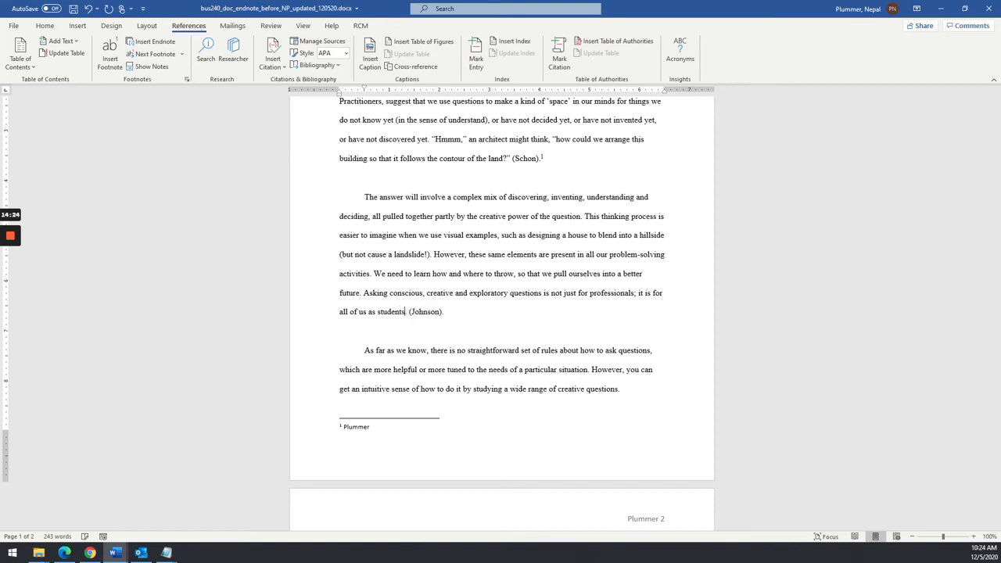
key("Delete")
key("alt+Tab")
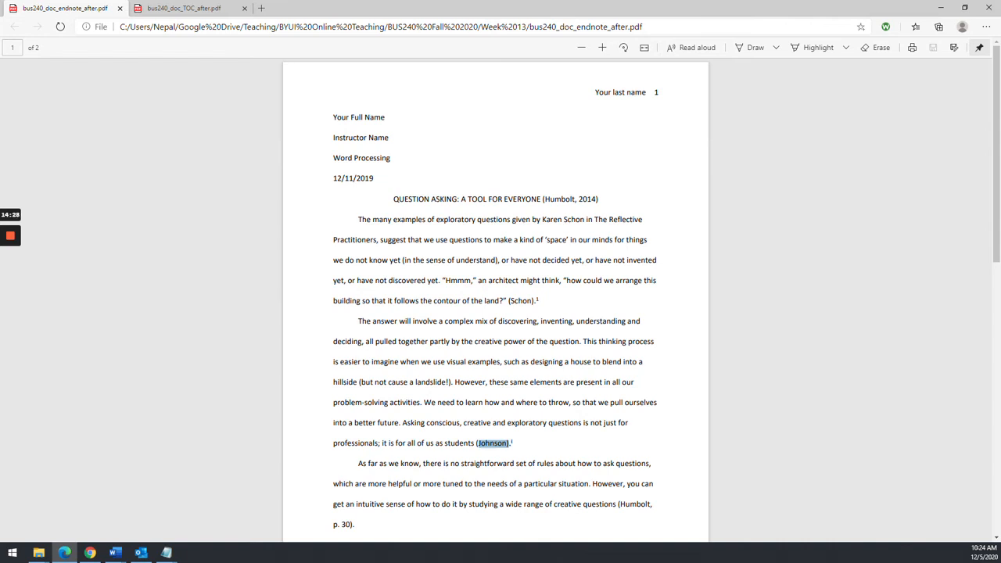
Step: Place the cursor after '(Johnson).' and check the sentence against the example PDF
key("alt+Tab")
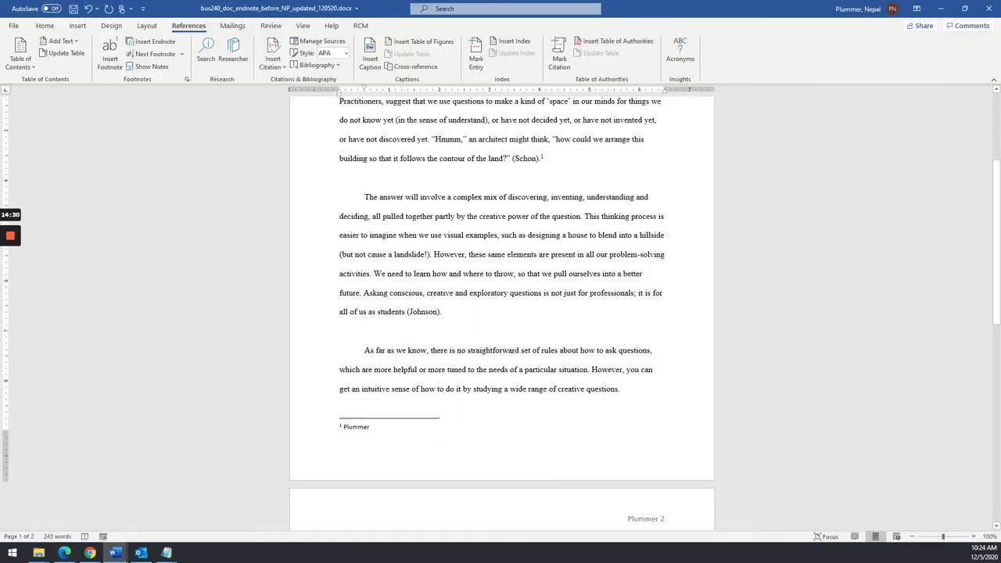
left_click(405, 312)
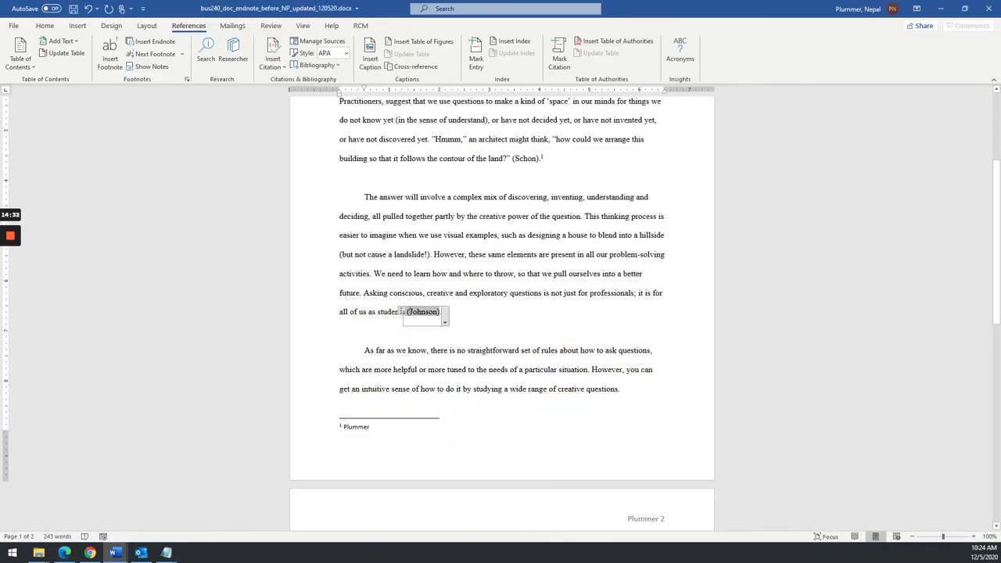
left_click(459, 313)
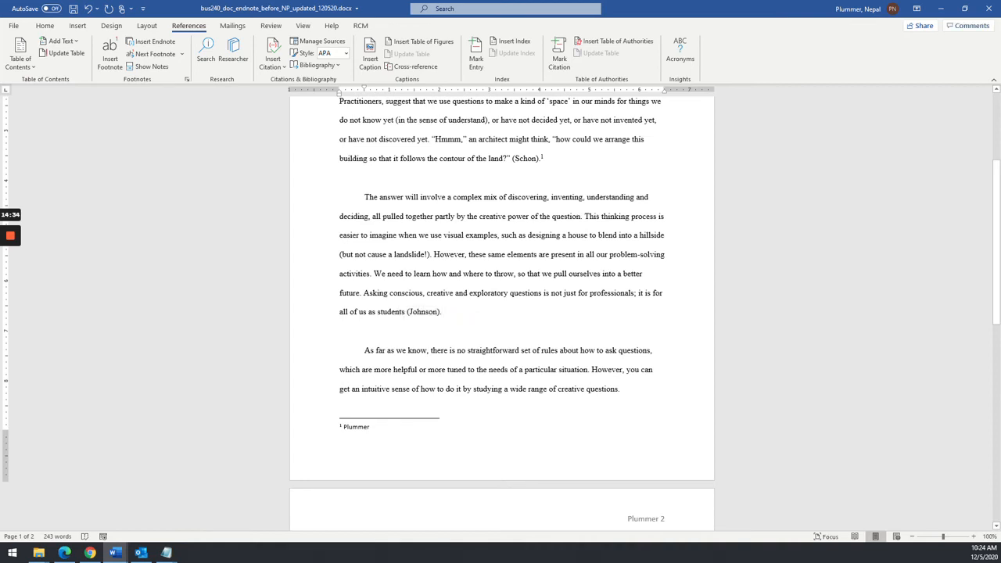
key("alt+Tab")
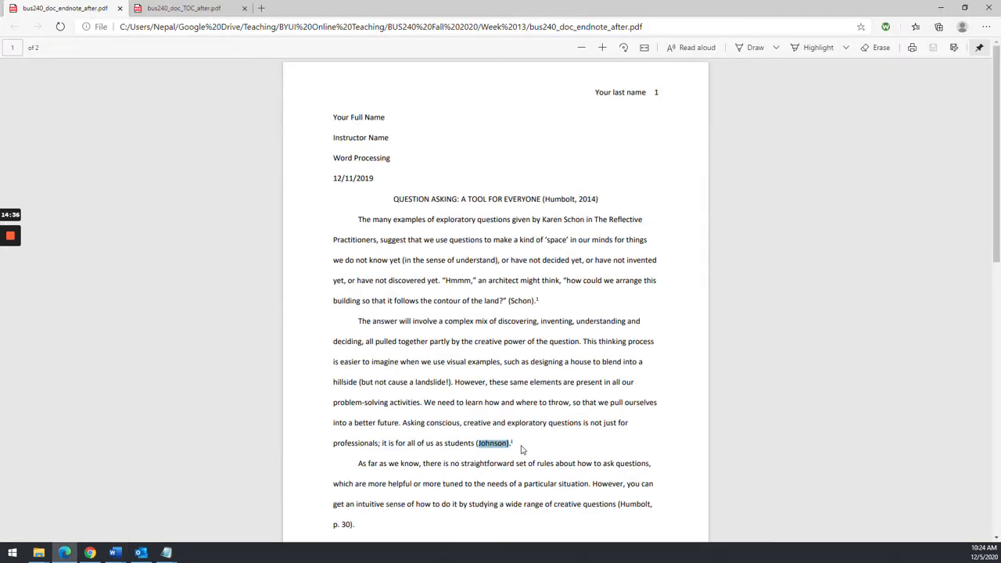
key("alt+Tab")
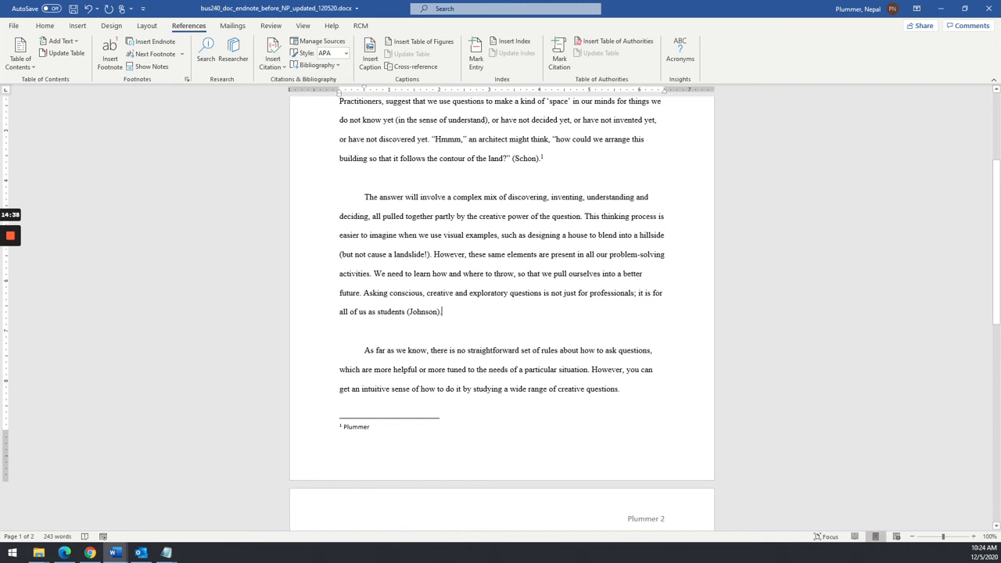
key("alt+Tab")
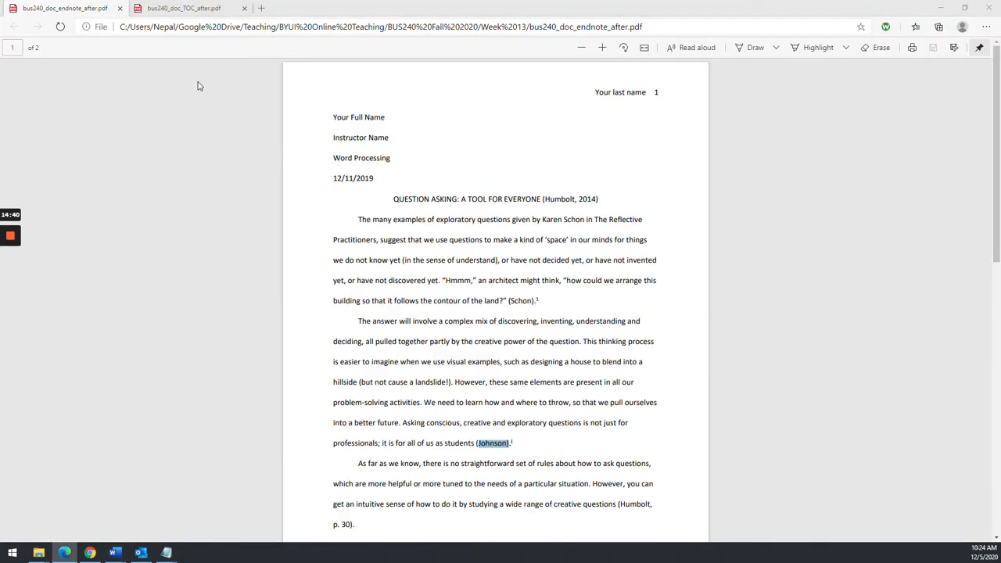
key("alt+Tab")
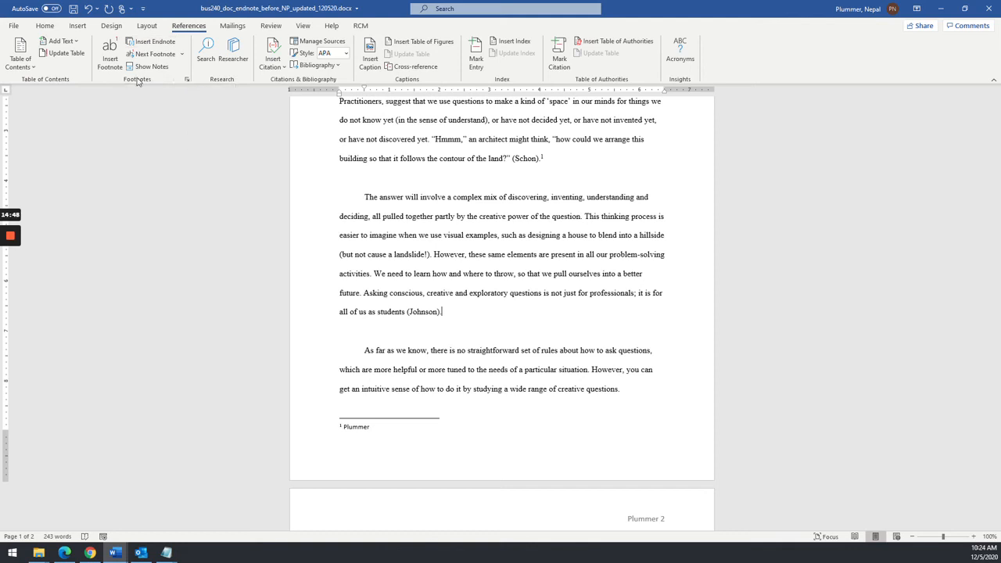
Step: Insert an endnote after (Johnson). reading the student's last name followed by "Endnote"
left_click(151, 43)
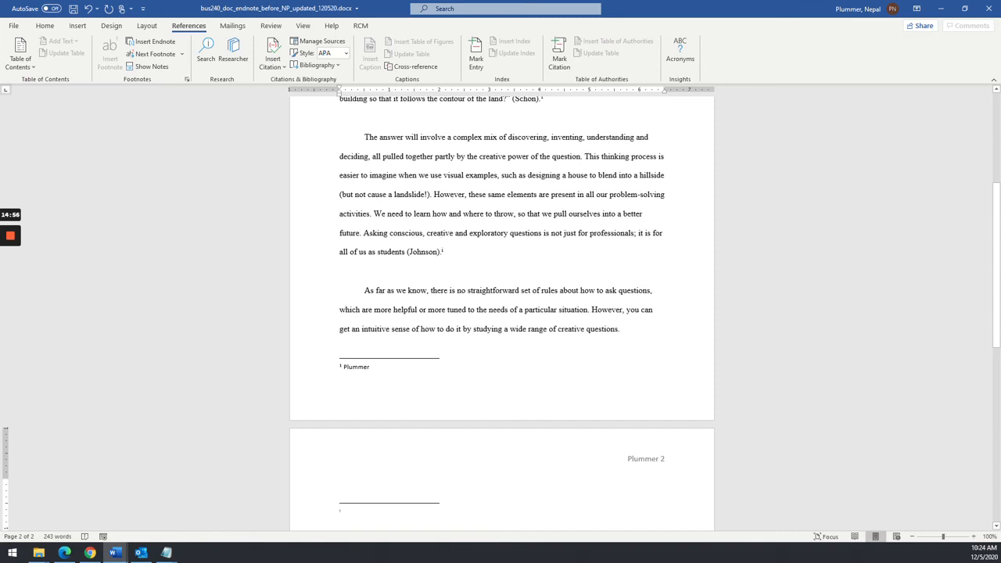
type("Plummer")
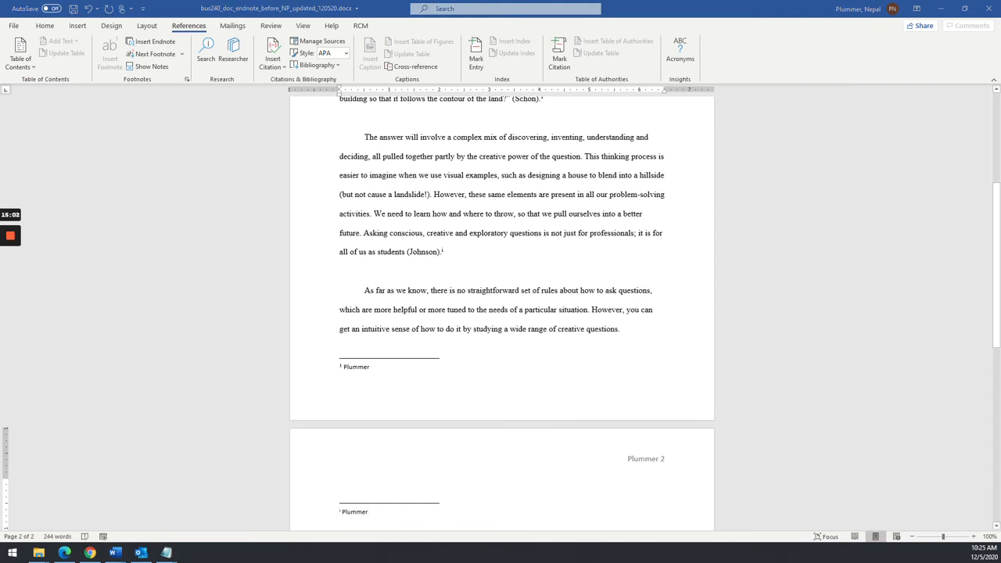
left_click(64, 552)
scroll(394, 474, "down", 10)
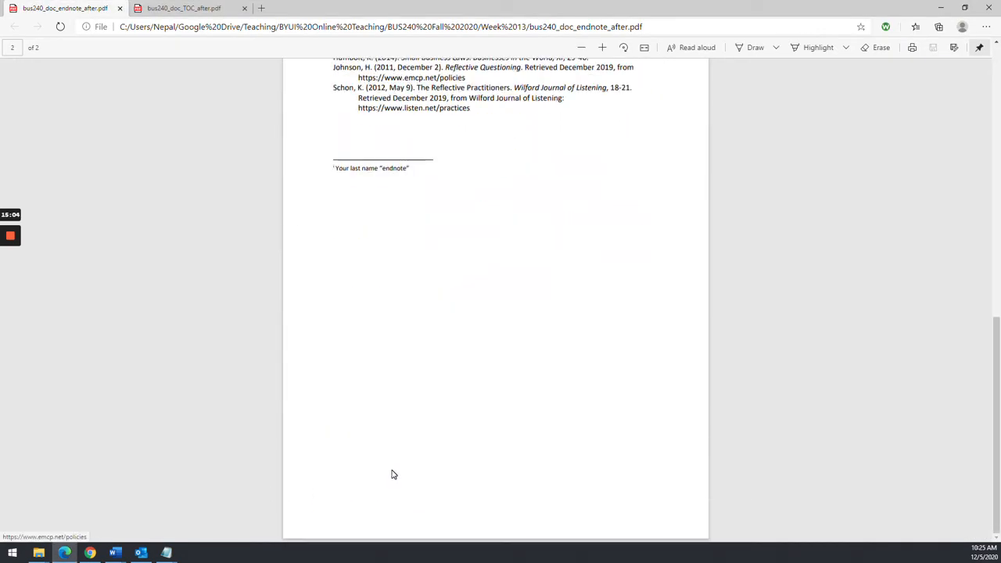
key("alt+Tab")
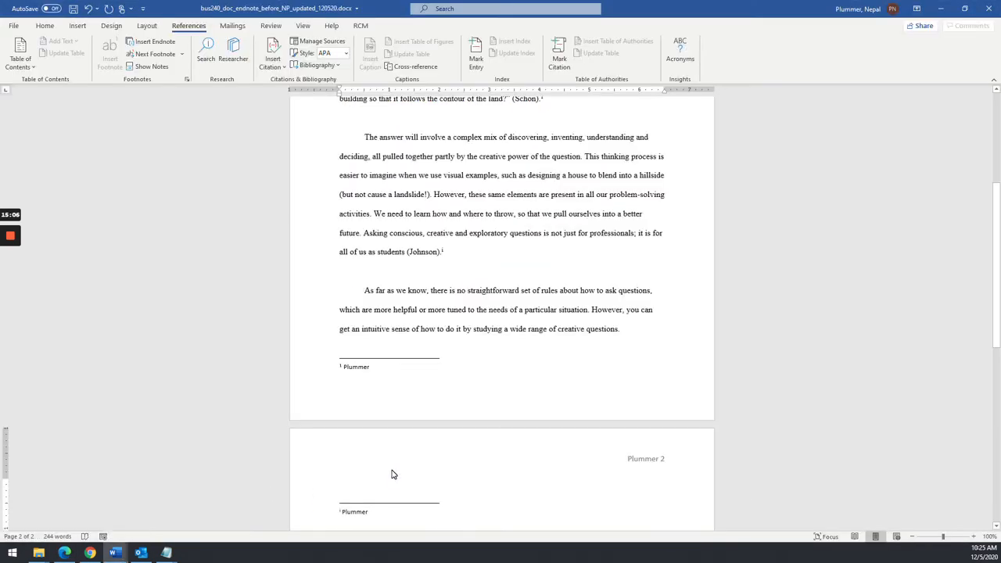
type("\"Endnote\"")
key("alt+Tab")
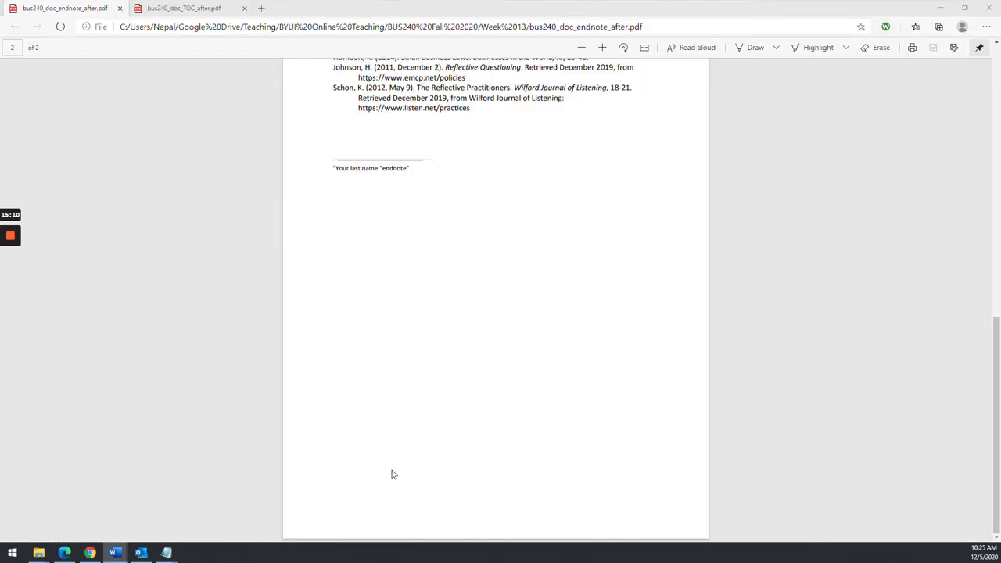
key("alt+Tab")
left_click(424, 312)
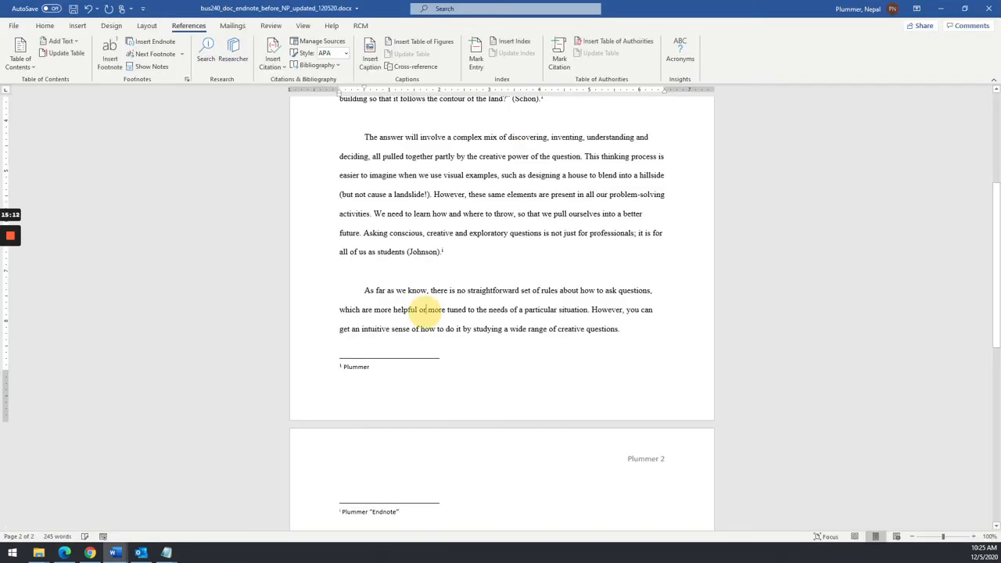
left_click(631, 331)
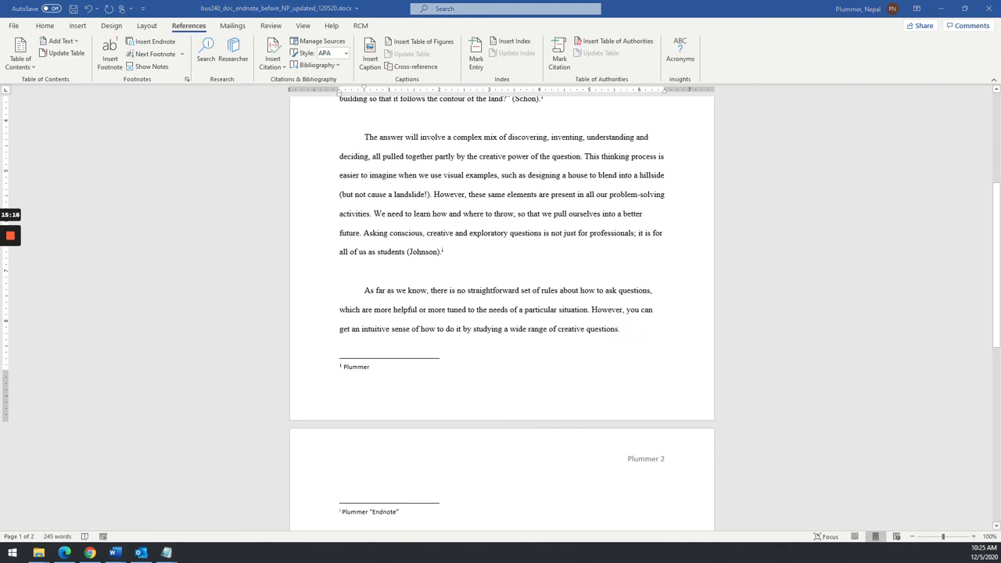
key("alt+Tab")
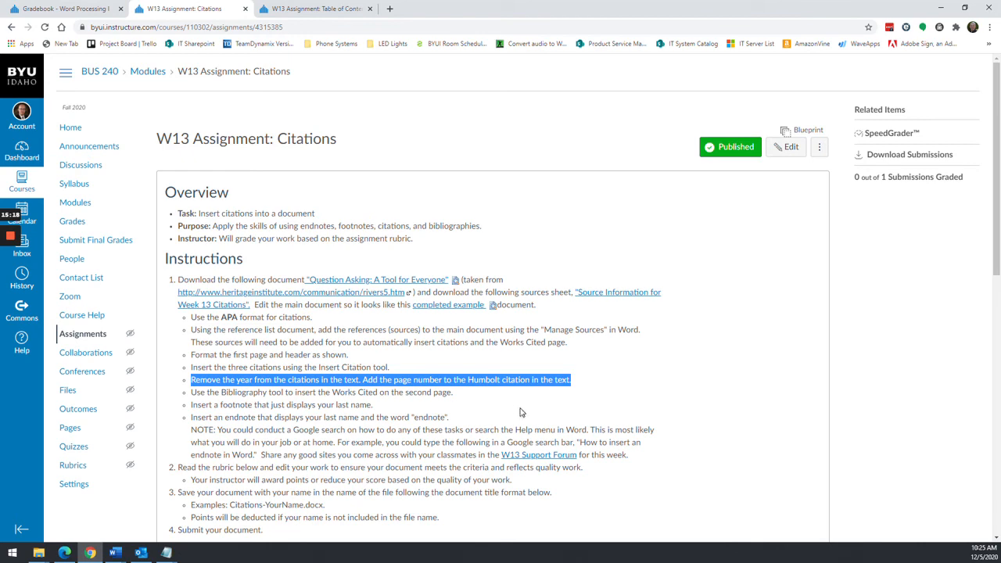
Step: Highlight the 'Add the page number to the Humbolt citation' step, then place the cursor after 'questions' in Word
left_click(509, 403)
left_click_drag(365, 379, 571, 380)
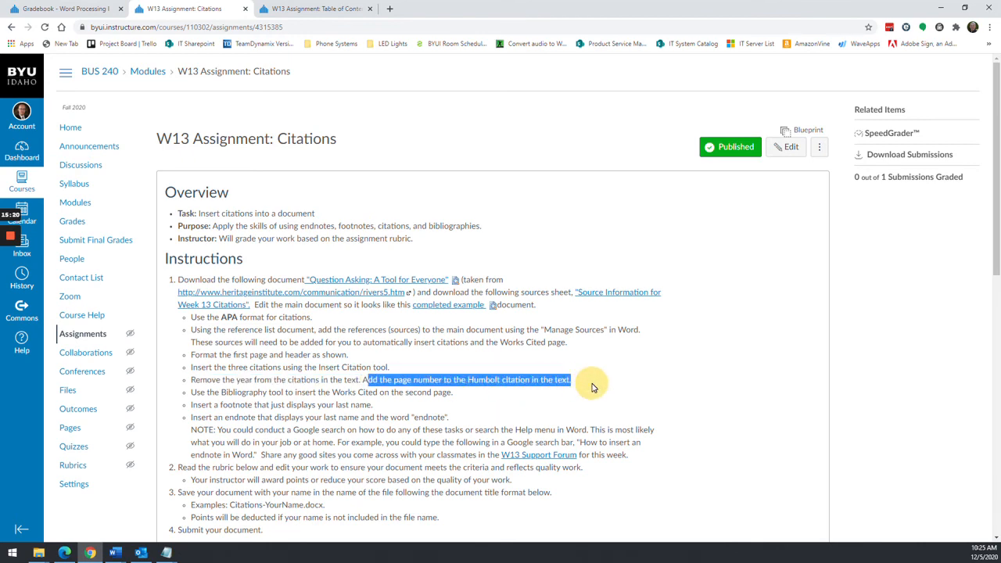
key("alt+Tab")
scroll(501, 313, "up", 5)
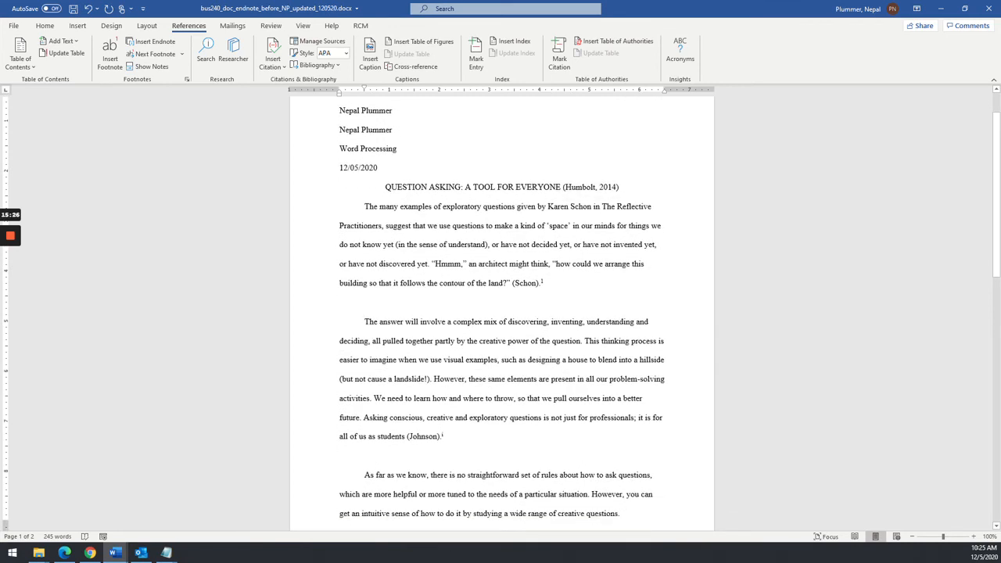
scroll(501, 313, "down", 3)
left_click(618, 405)
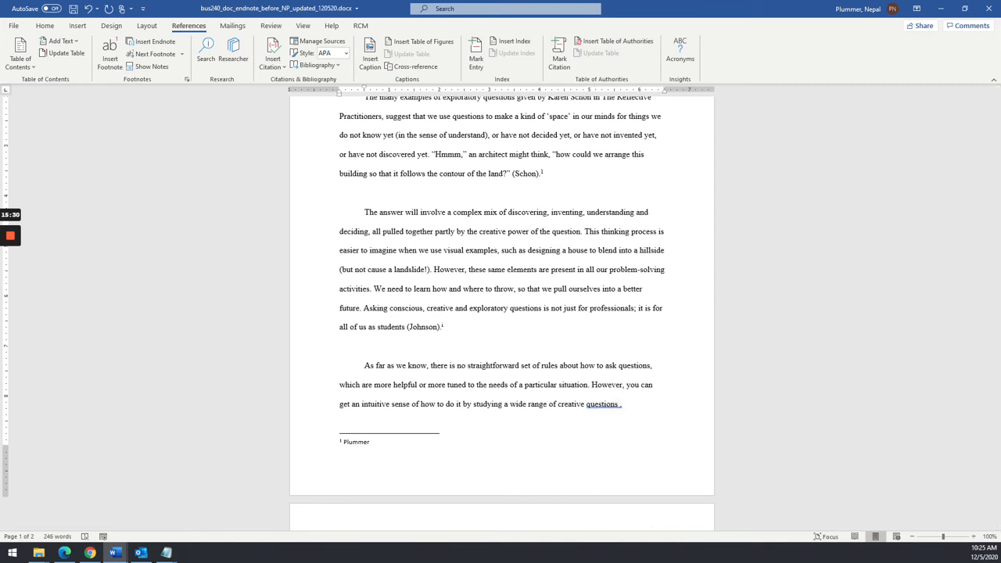
Step: Cite Humbolt at the end of the third paragraph and delete the blank lines between paragraphs
left_click(272, 58)
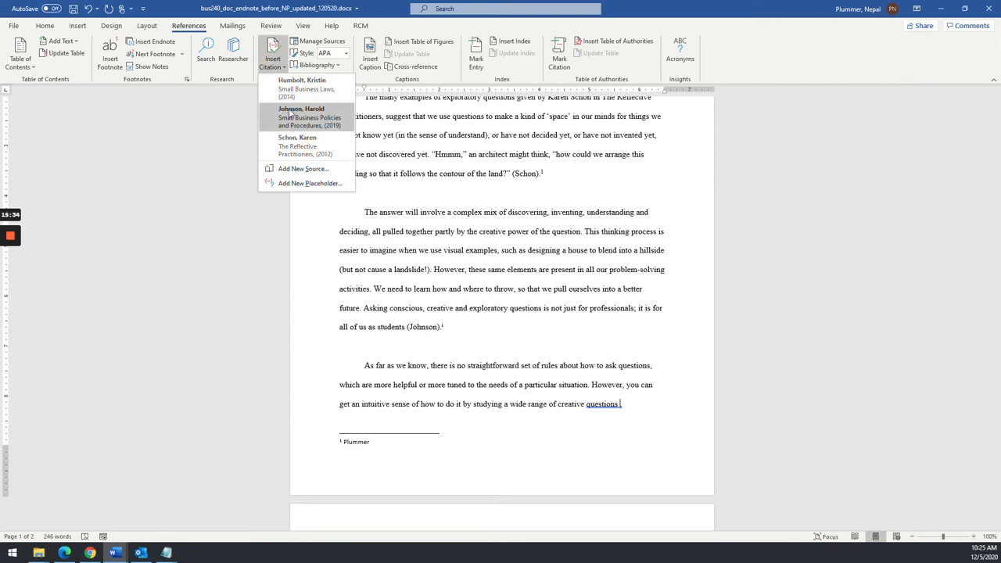
left_click(302, 86)
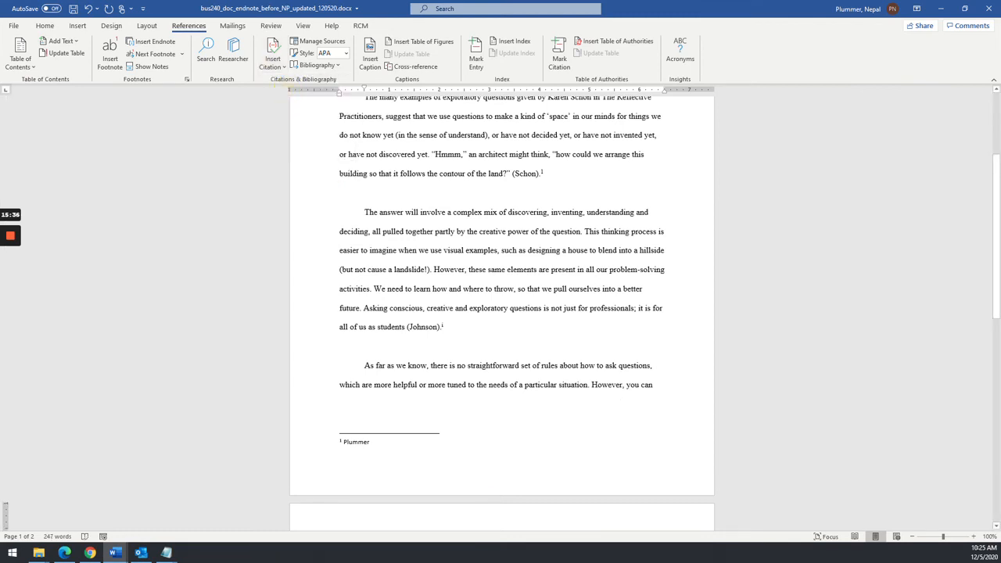
scroll(380, 222, "down", 3)
left_click(380, 221)
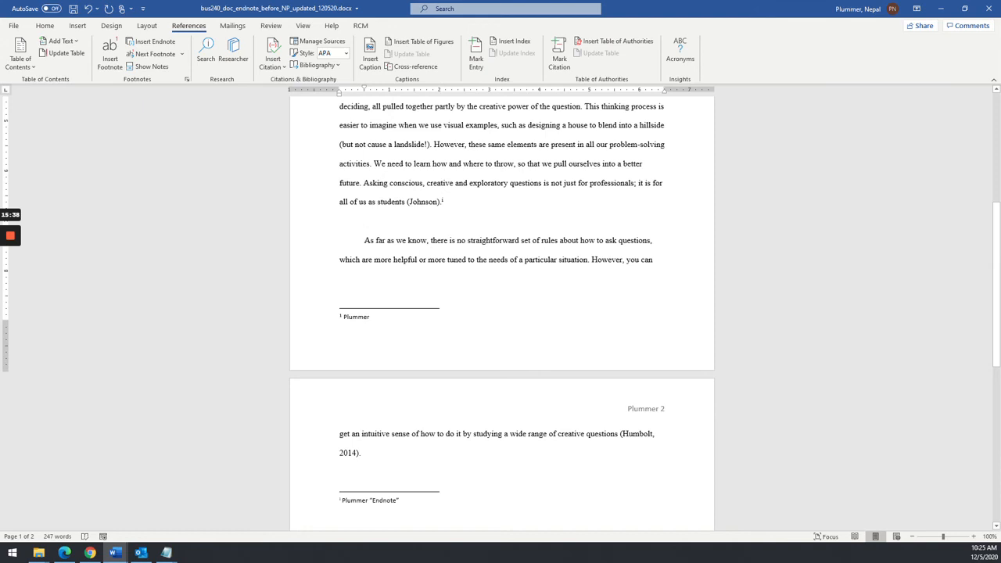
key("BackSpace")
scroll(364, 115, "up", 2)
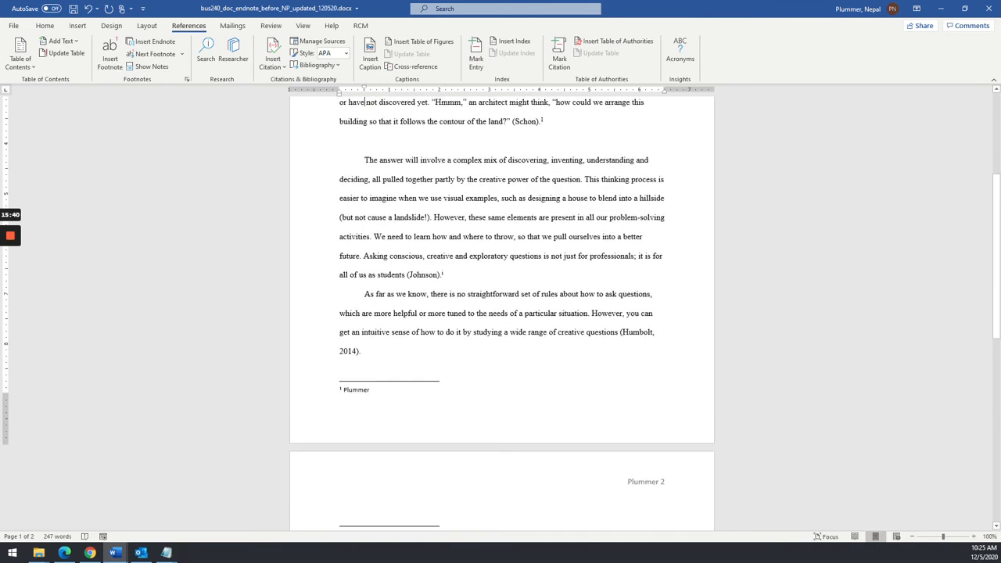
key("Delete")
key("Up")
key("Up")
key("Up")
key("Up")
key("Up")
key("Up")
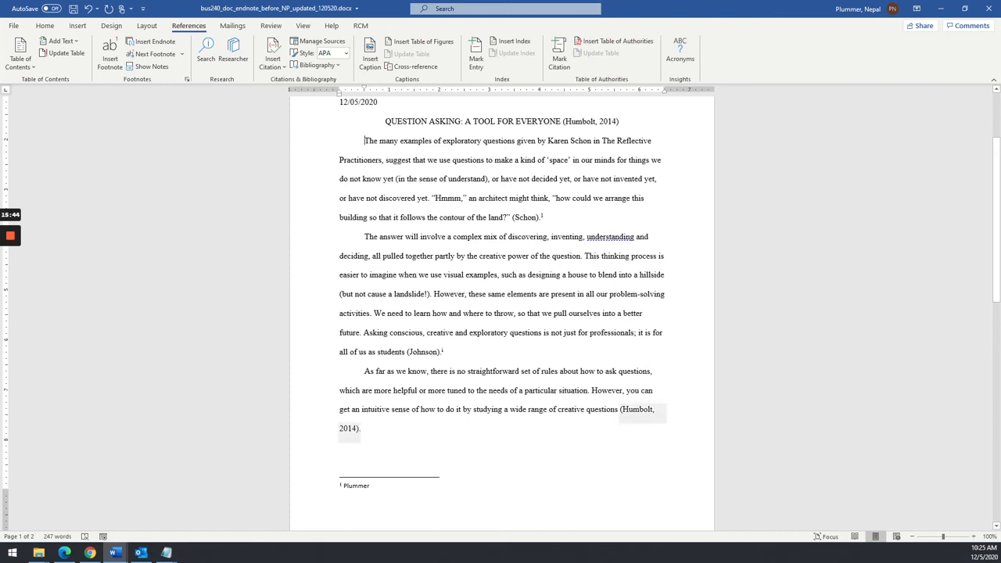
Step: Edit the Humbolt citation to suppress the year and show page 30
left_click(642, 408)
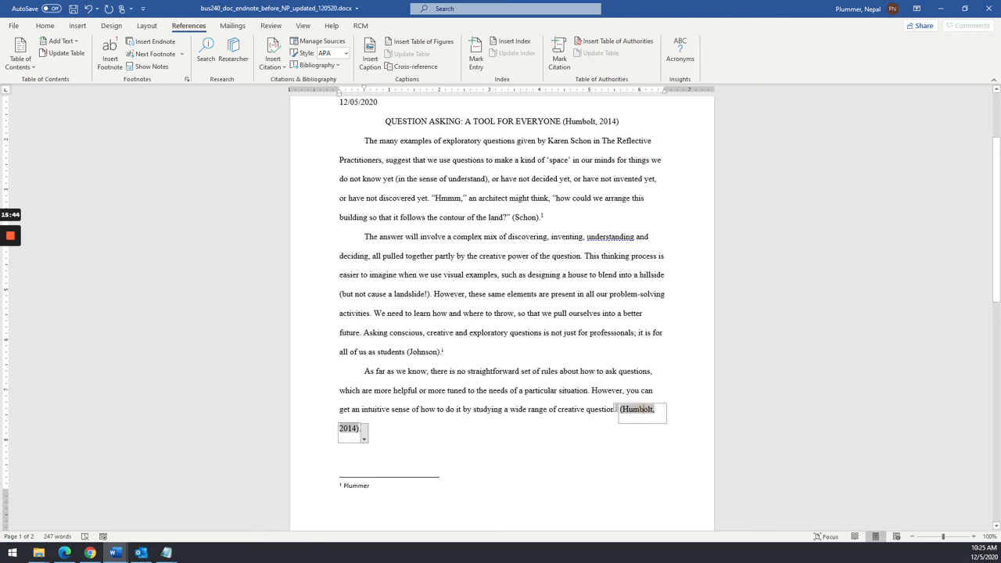
left_click(364, 439)
left_click(287, 454)
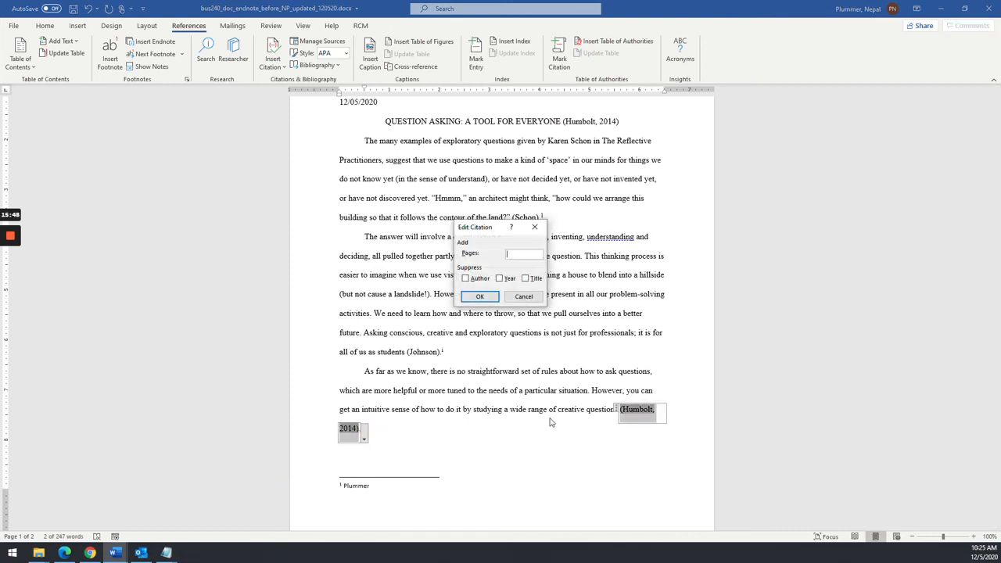
left_click(504, 278)
left_click(519, 255)
key("alt+Tab")
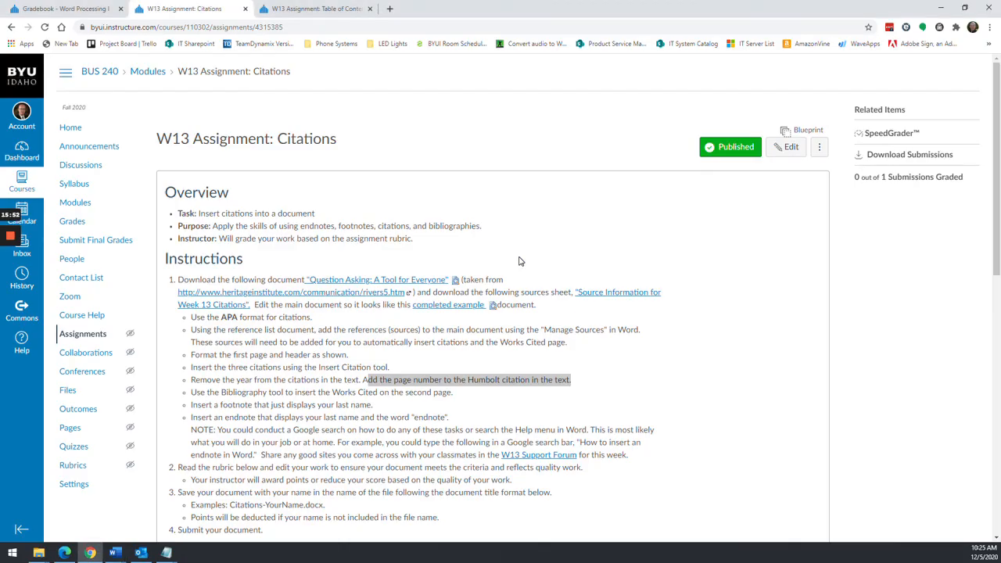
key("alt+Tab")
key("alt+Tab")
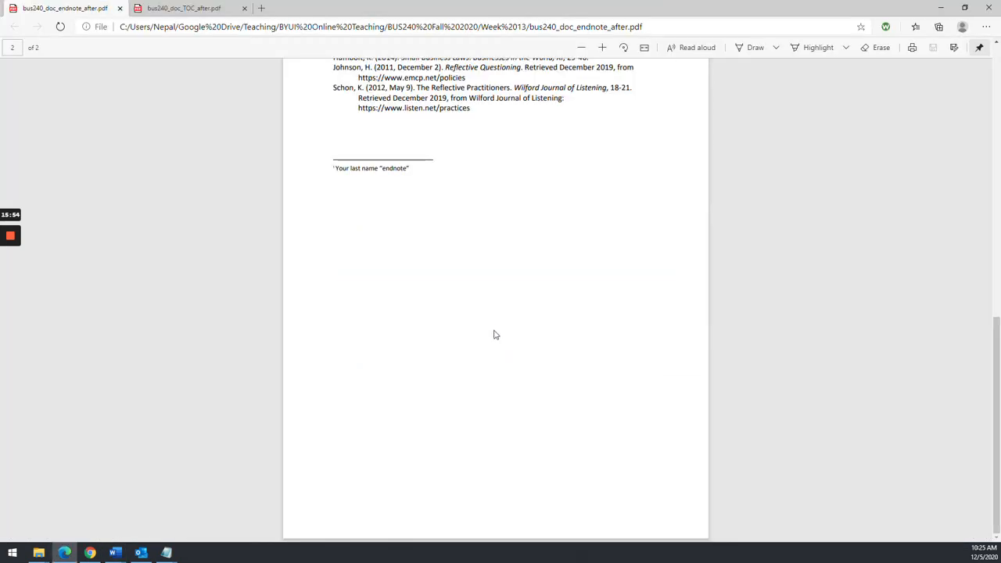
scroll(493, 335, "up", 6)
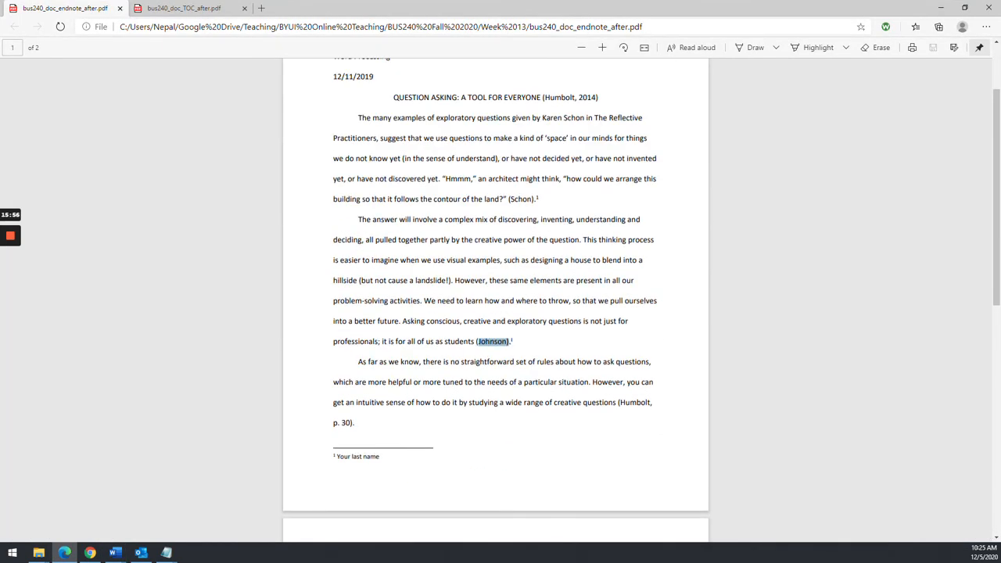
key("alt+Tab")
type("30")
key("Return")
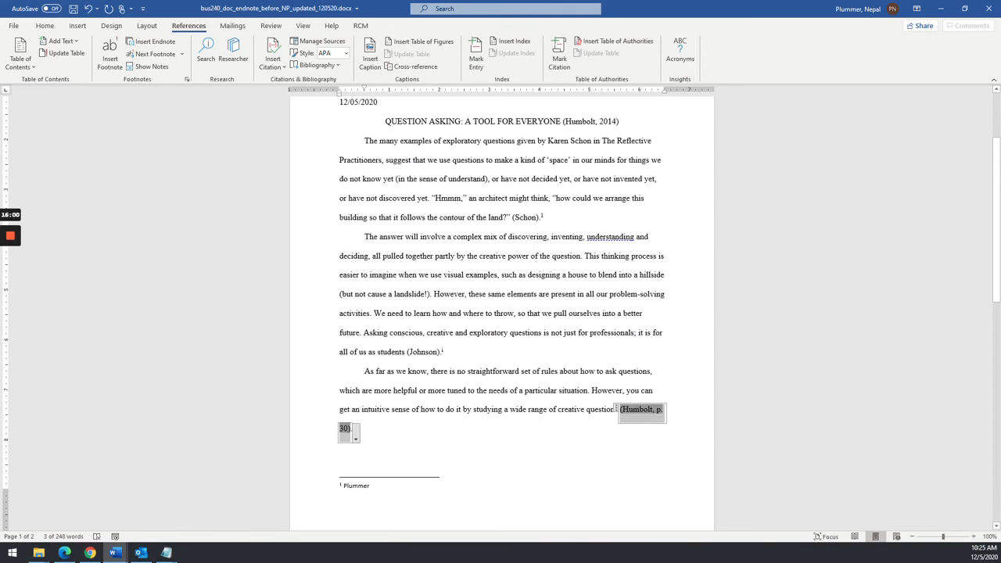
Step: Compare the paragraph ending '(Humbolt, p. 30).' against the example PDF
left_click(465, 409)
key("alt+Tab")
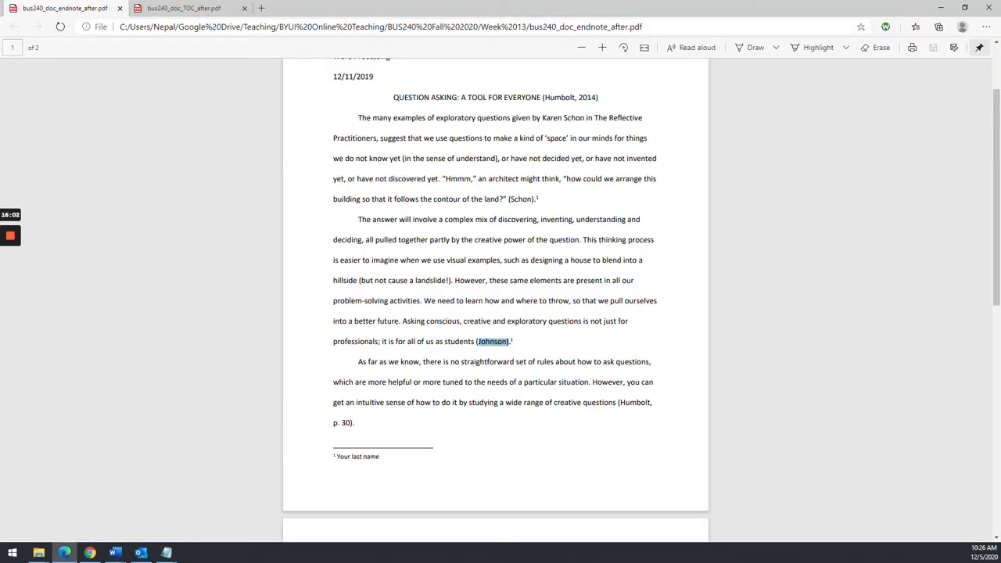
key("alt+Tab")
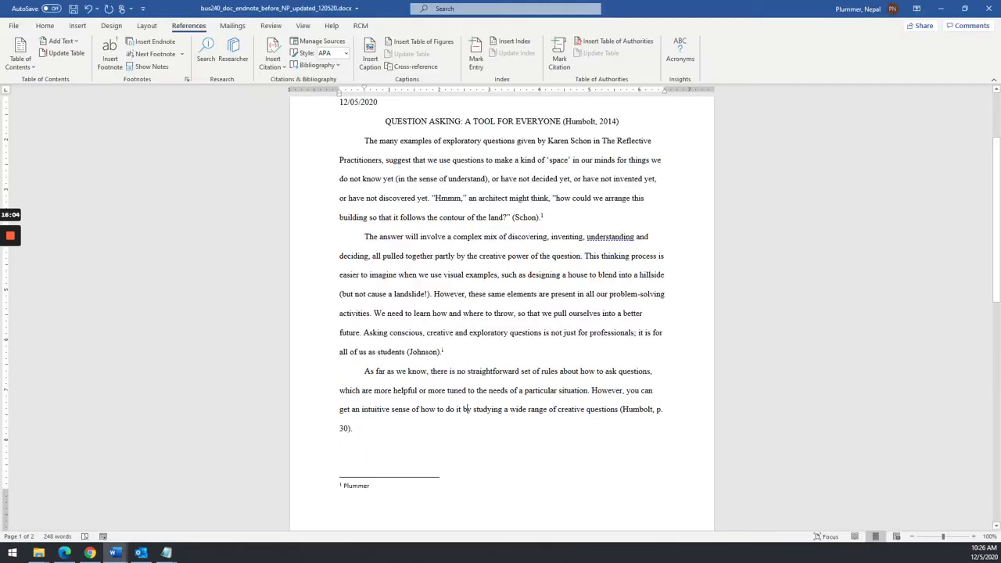
key("alt+Tab")
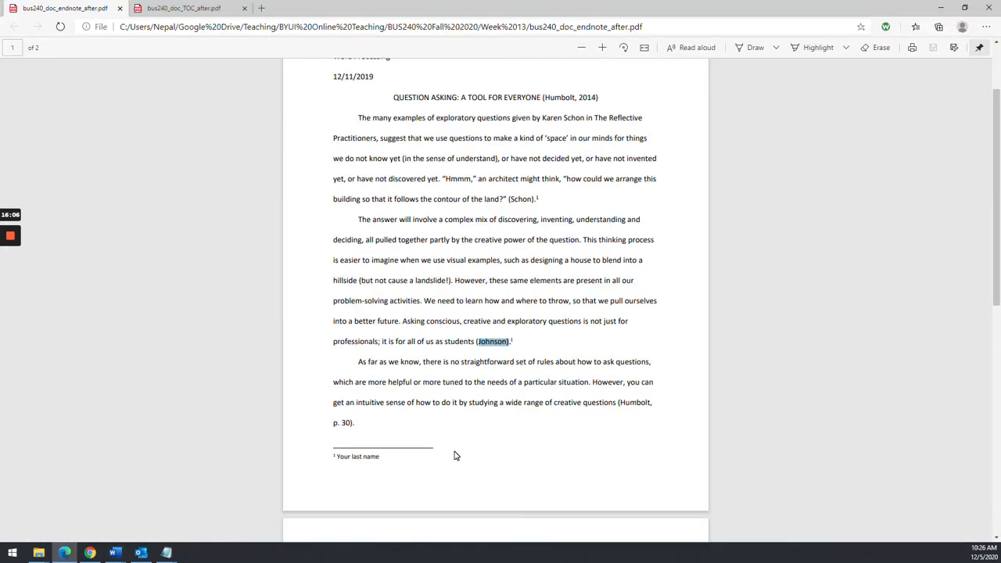
scroll(456, 455, "down", 5)
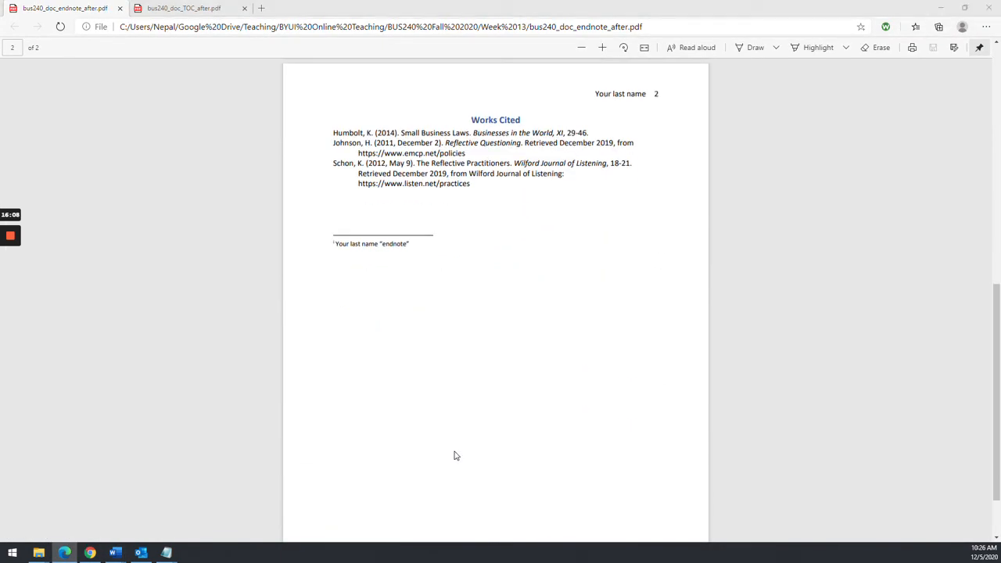
key("alt+Tab")
scroll(456, 455, "down", 3)
scroll(456, 455, "up", 8)
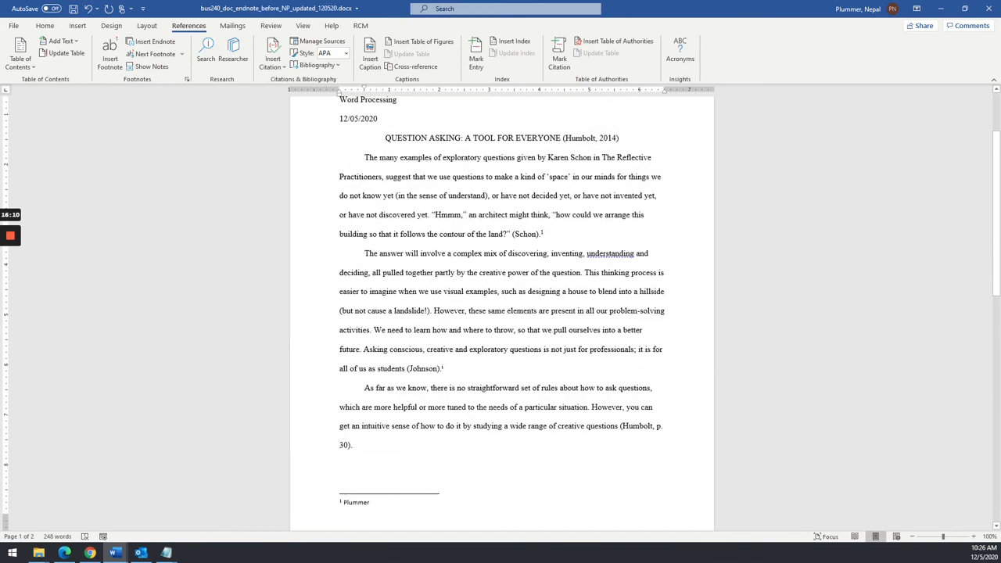
key("alt+Tab")
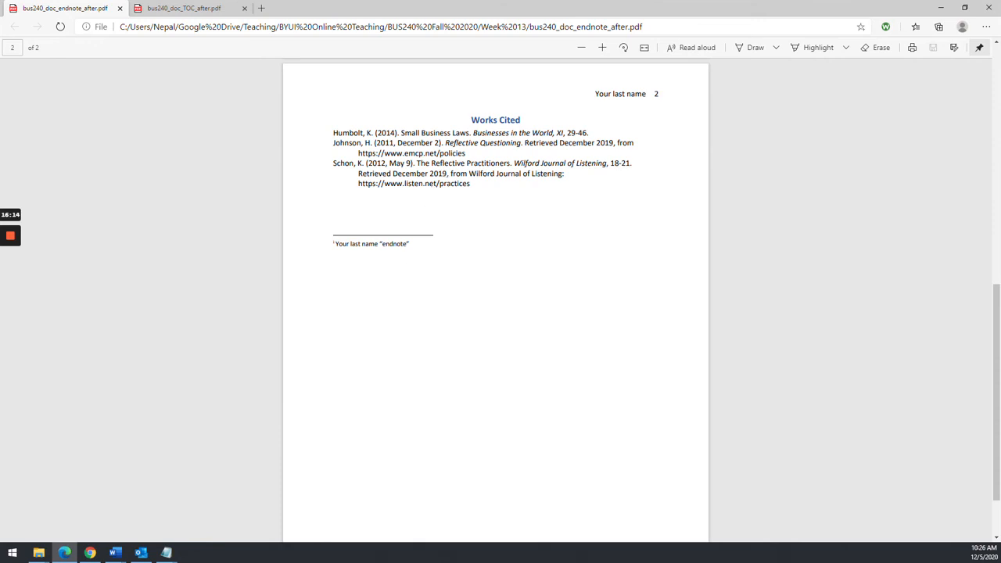
key("alt+Tab")
scroll(397, 372, "down", 8)
left_click(344, 267)
Step: Check the endnote on page 2 and delete the empty paragraph below the last paragraph
left_click(345, 394)
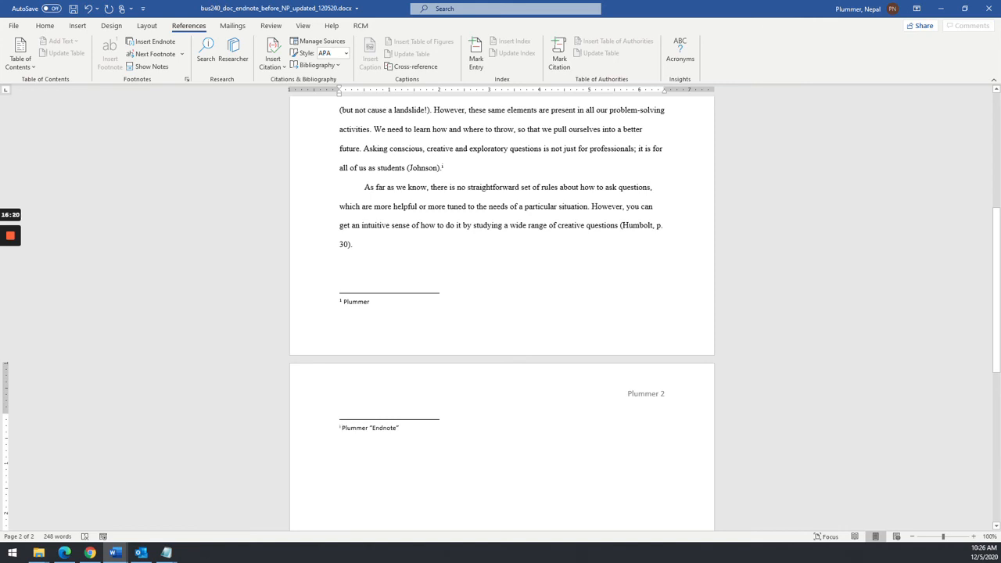
left_click(349, 413)
left_click(341, 275)
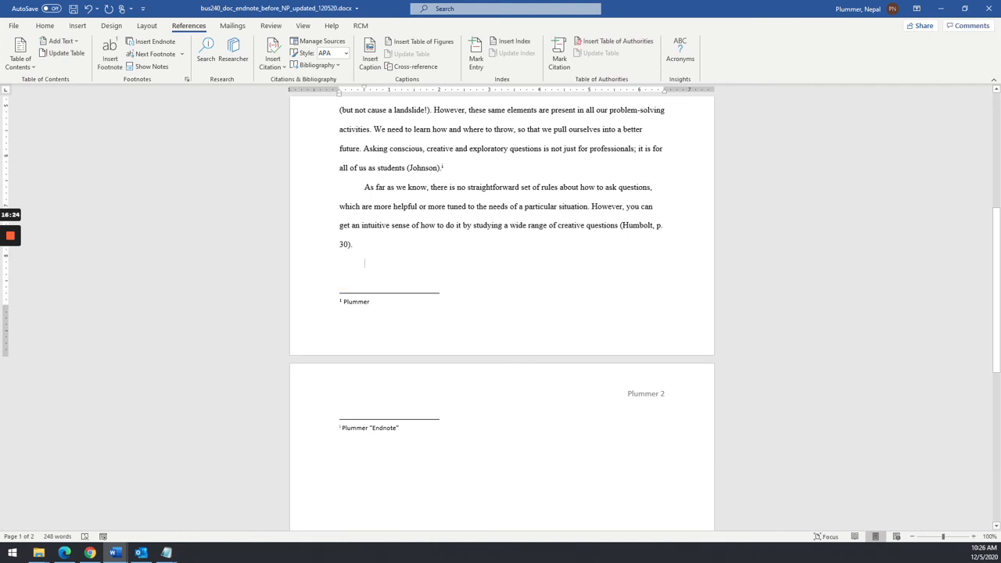
key("BackSpace")
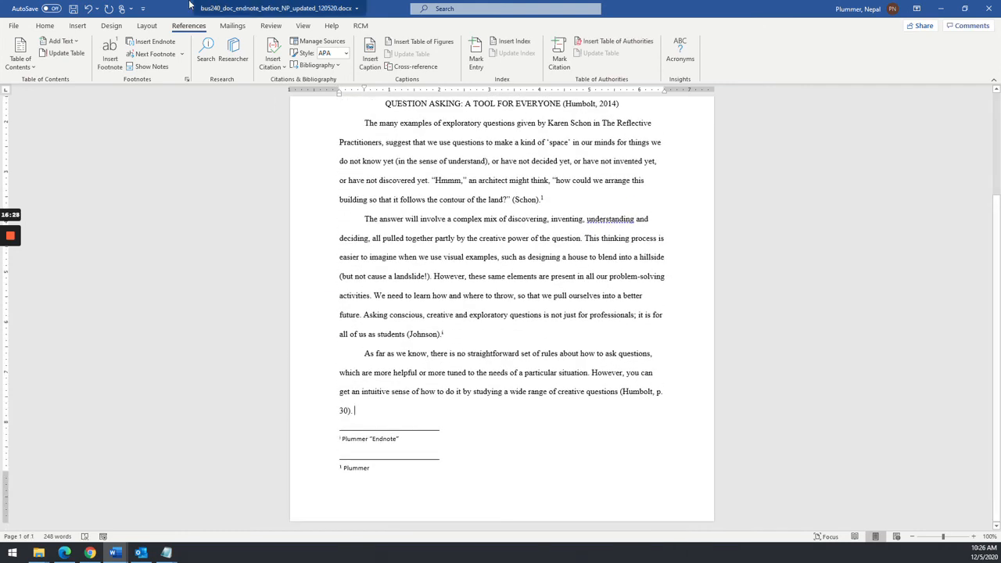
Step: Insert a continuous section break after the essay text, keeping the endnote on page 2
left_click(75, 27)
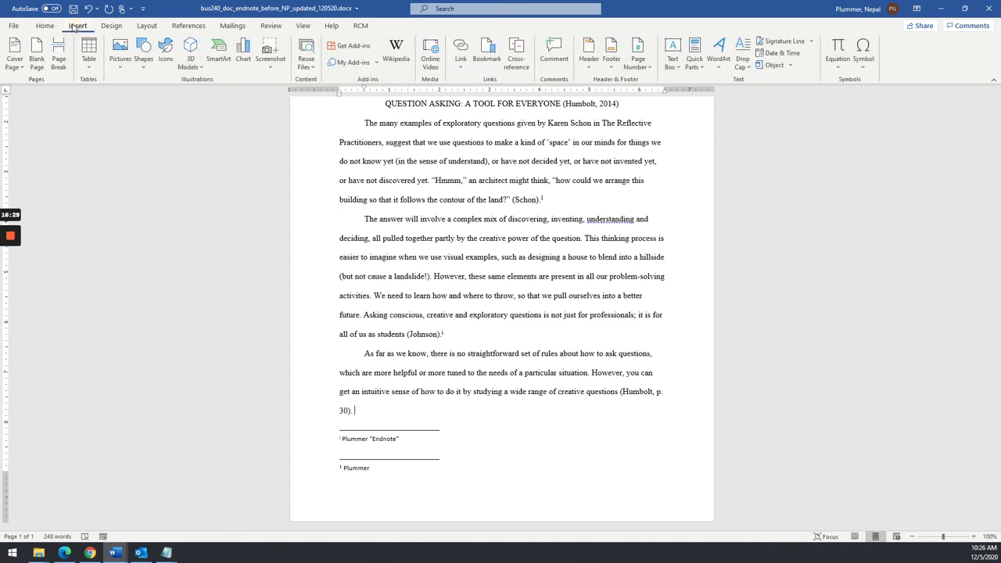
left_click(146, 26)
left_click(132, 41)
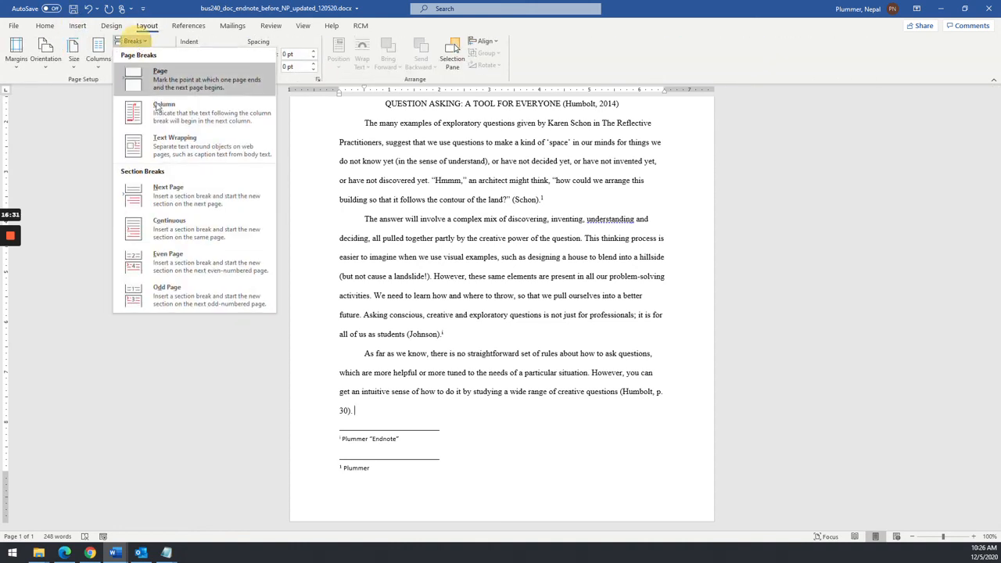
left_click(169, 226)
scroll(365, 306, "down", 4)
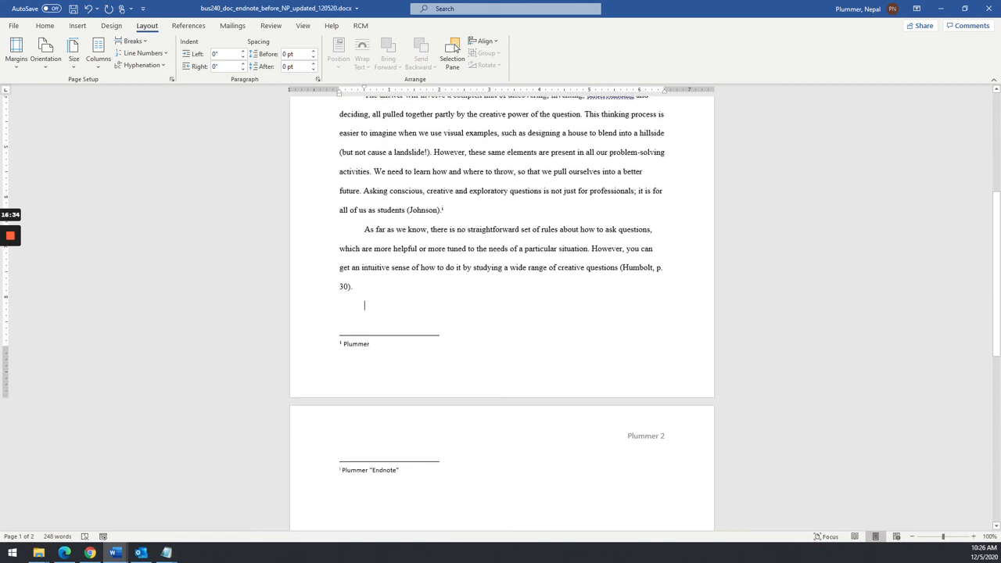
left_click(365, 413)
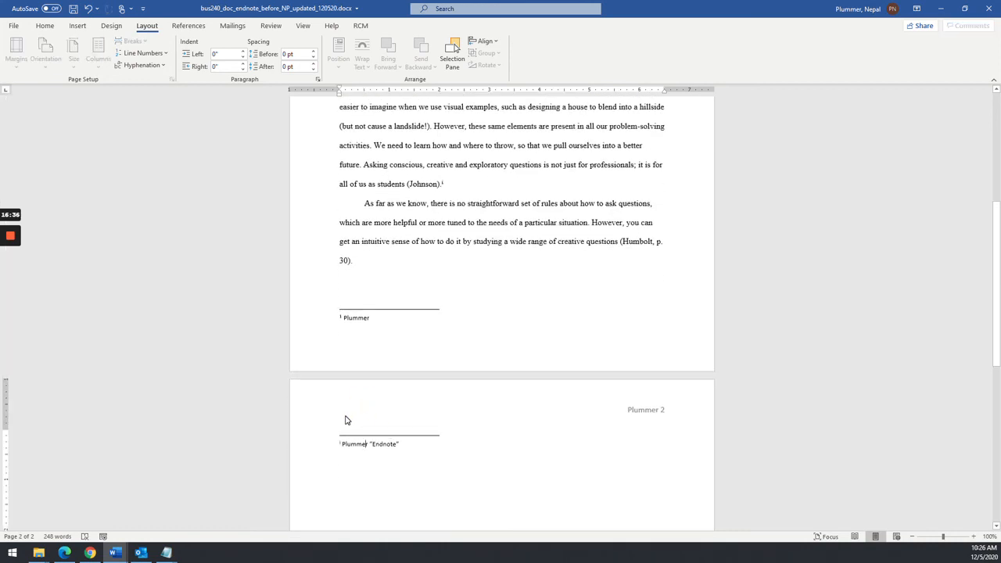
Step: Compare the surname footnote on page 1 with the endnote on page 2
left_click(338, 442)
left_click(345, 296)
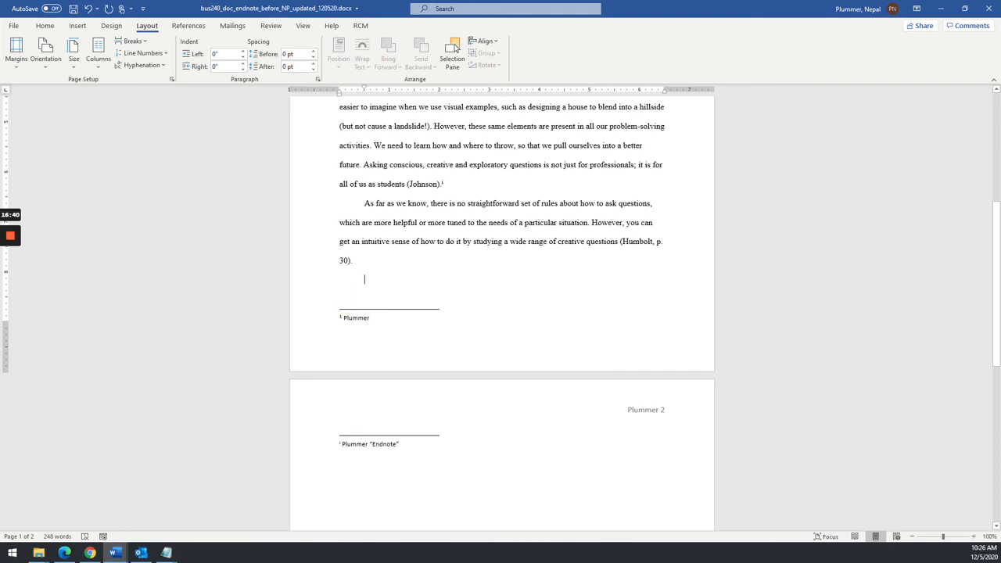
left_click(341, 317)
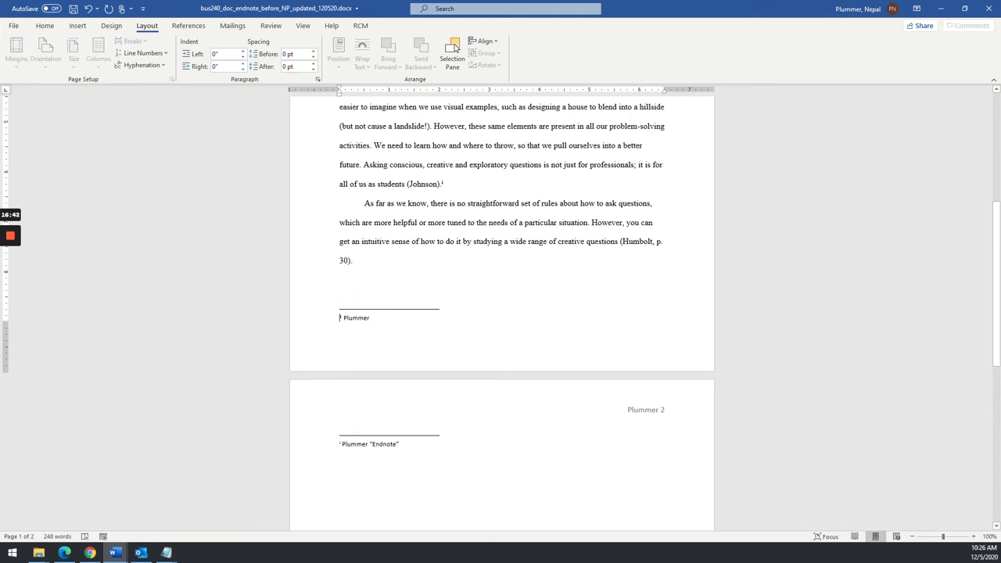
left_click(340, 444)
left_click(340, 317)
left_click(340, 445)
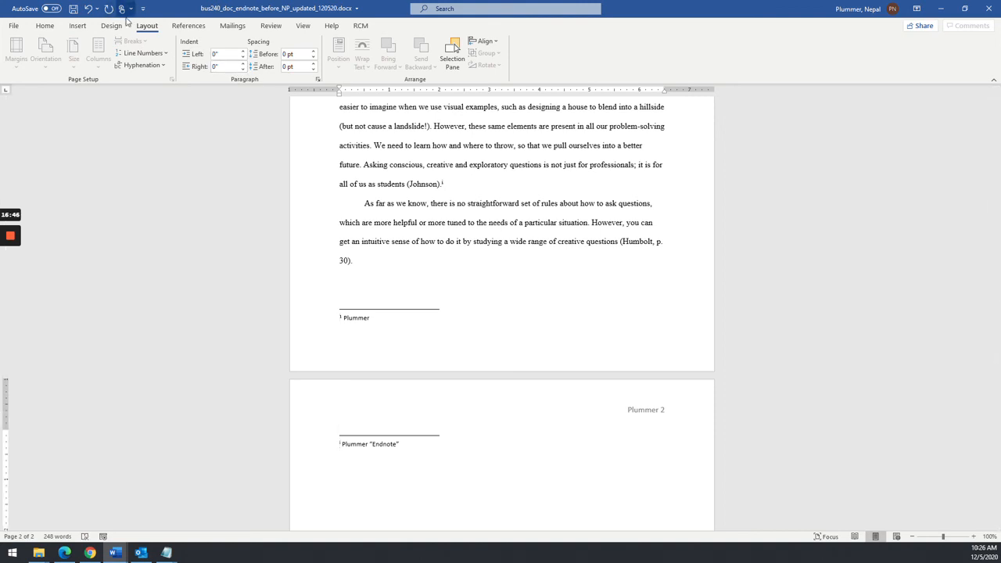
left_click(191, 26)
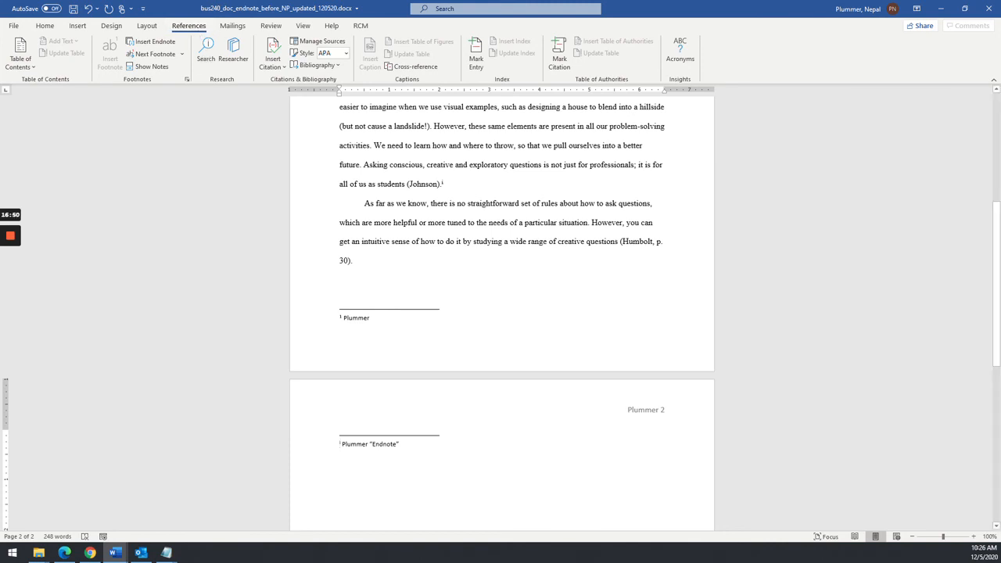
left_click(327, 67)
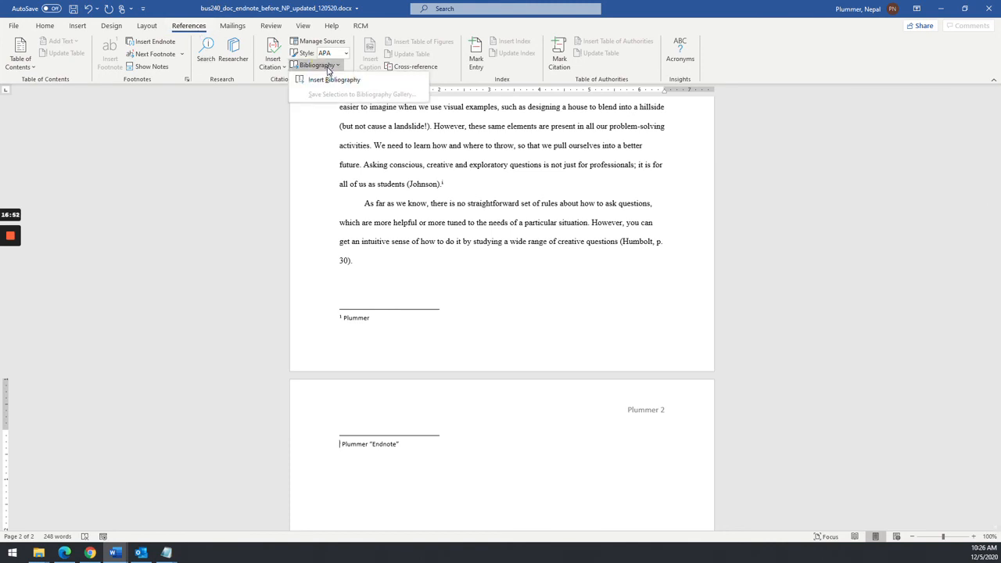
left_click(334, 79)
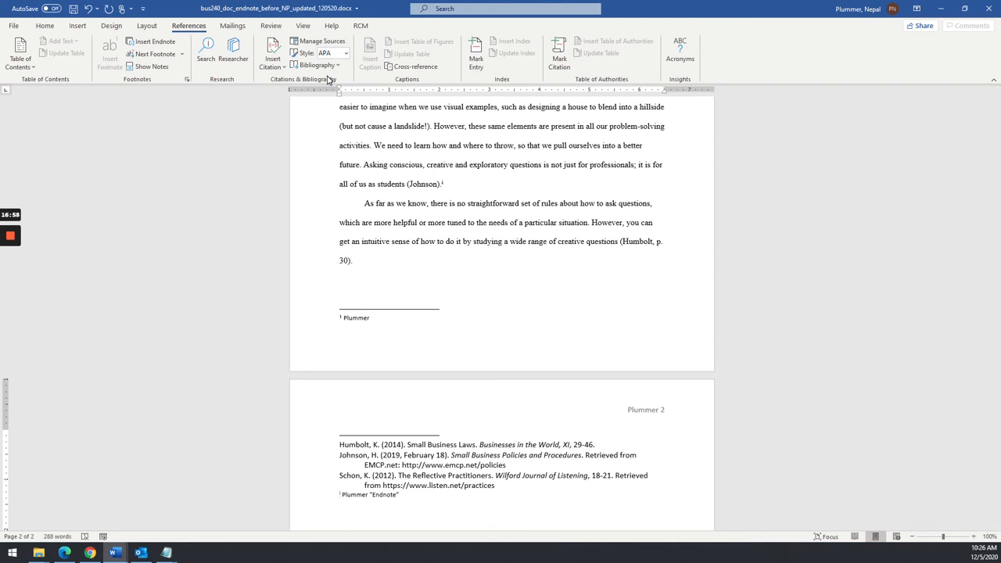
key("ctrl+z")
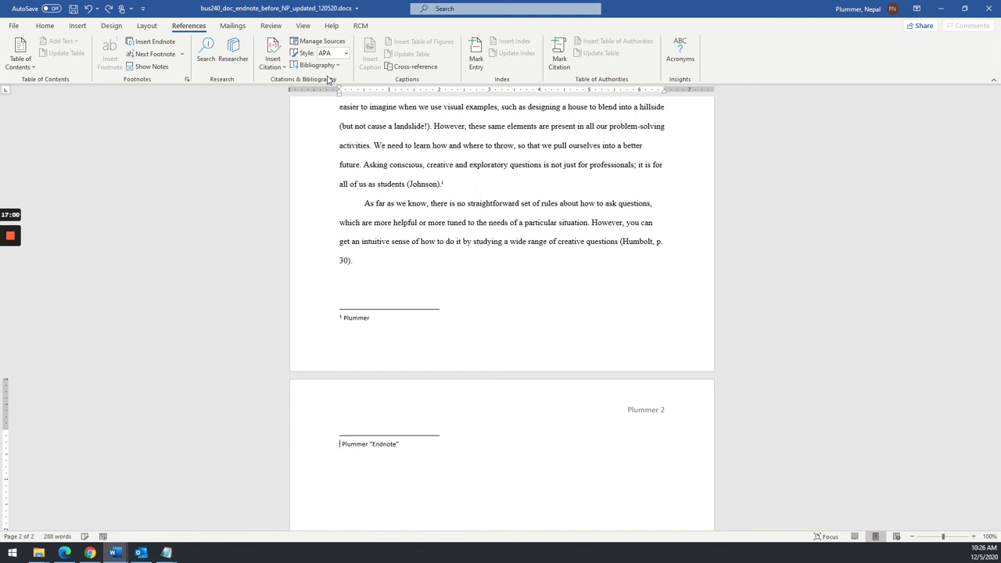
left_click(348, 290)
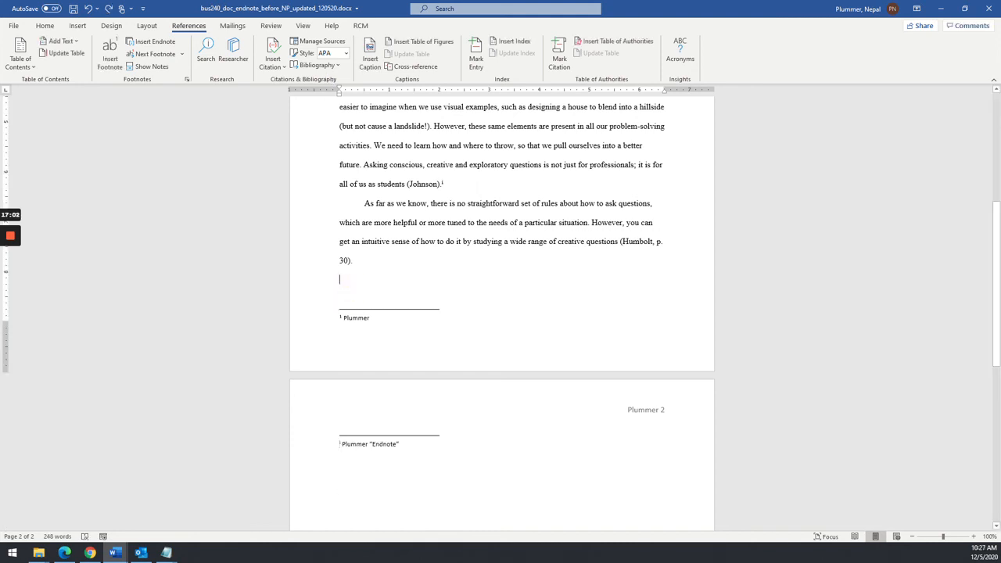
key("BackSpace")
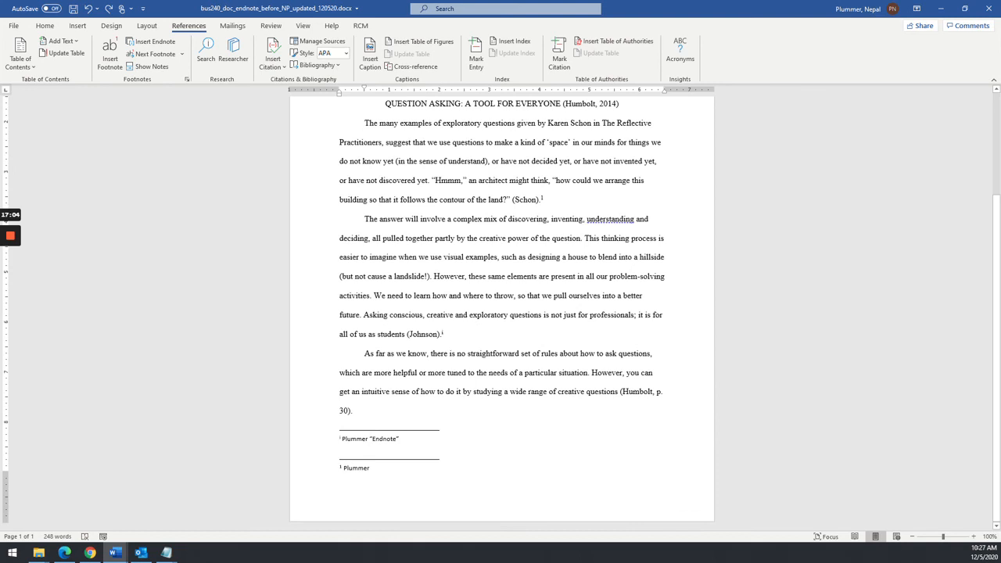
key("Return")
scroll(500, 313, "down", 3)
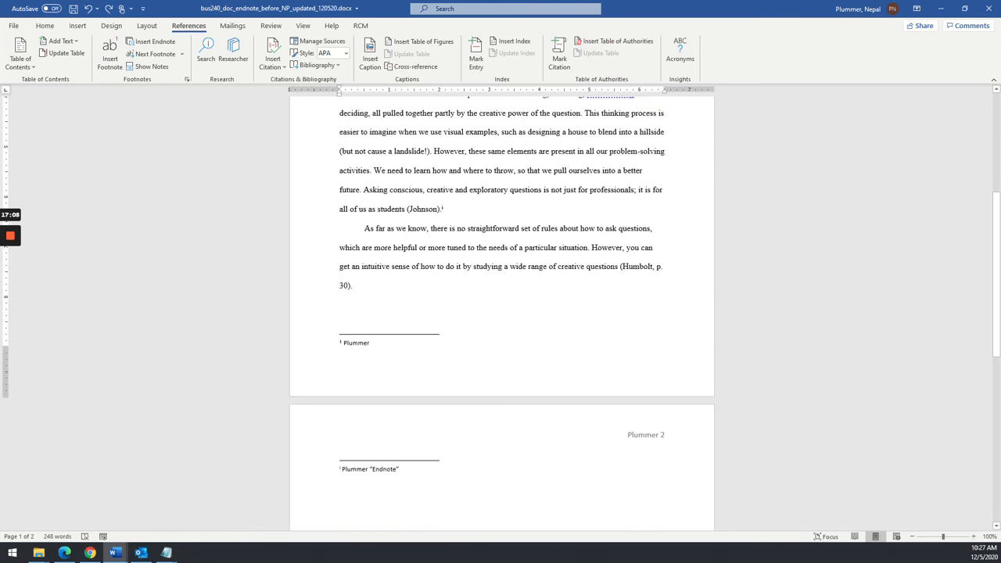
Step: Insert the built-in Works Cited bibliography listing Humbolt, Johnson and Schon, then select its heading
left_click(325, 67)
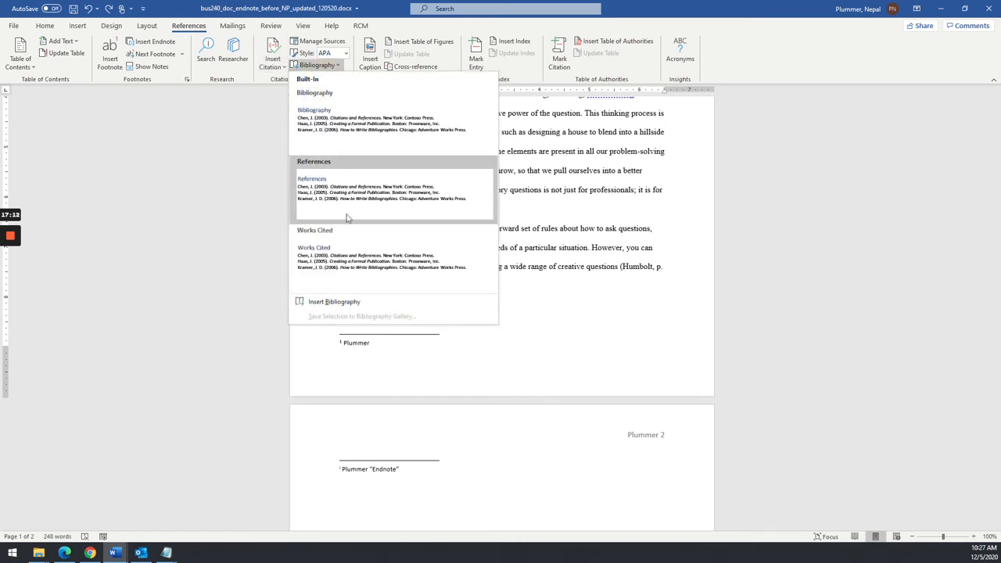
left_click(337, 259)
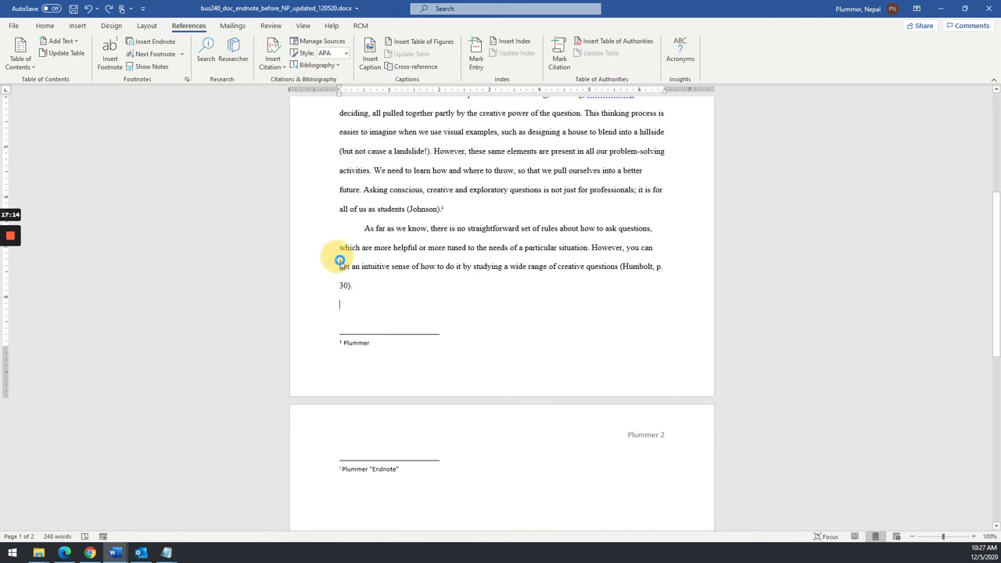
scroll(408, 277, "up", 5)
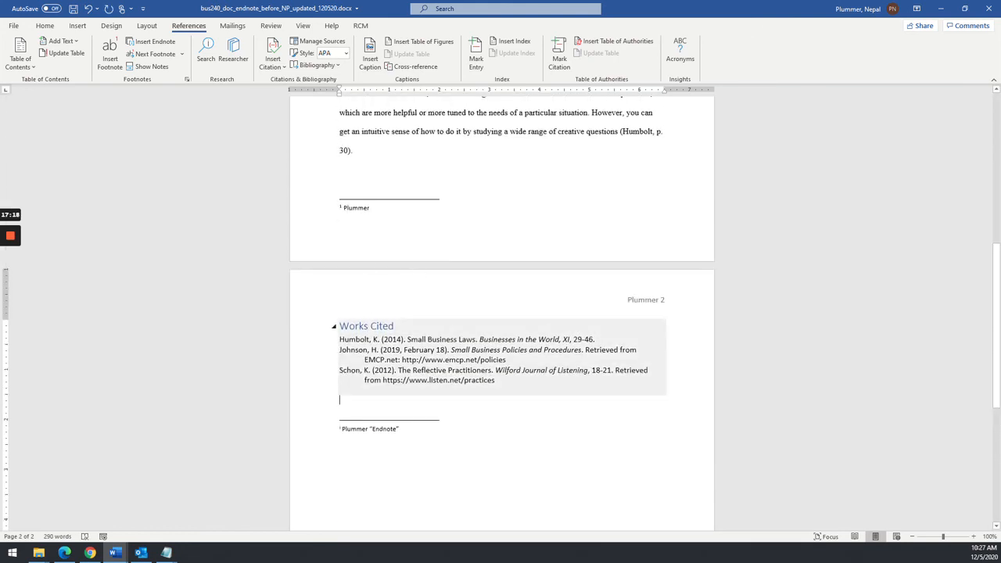
left_click(349, 327)
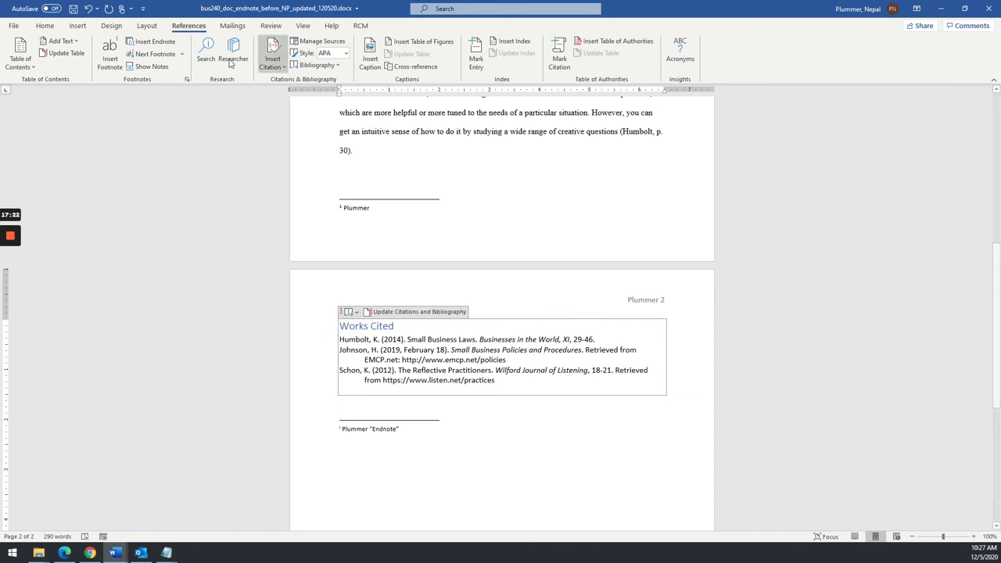
Step: Center the Works Cited heading with the Home tab's Center alignment
left_click(44, 25)
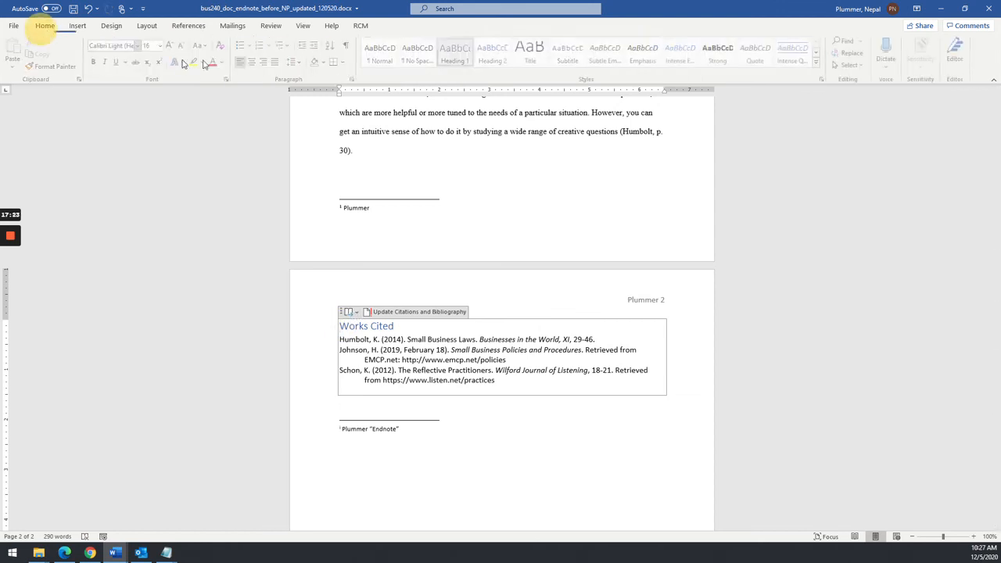
left_click(253, 64)
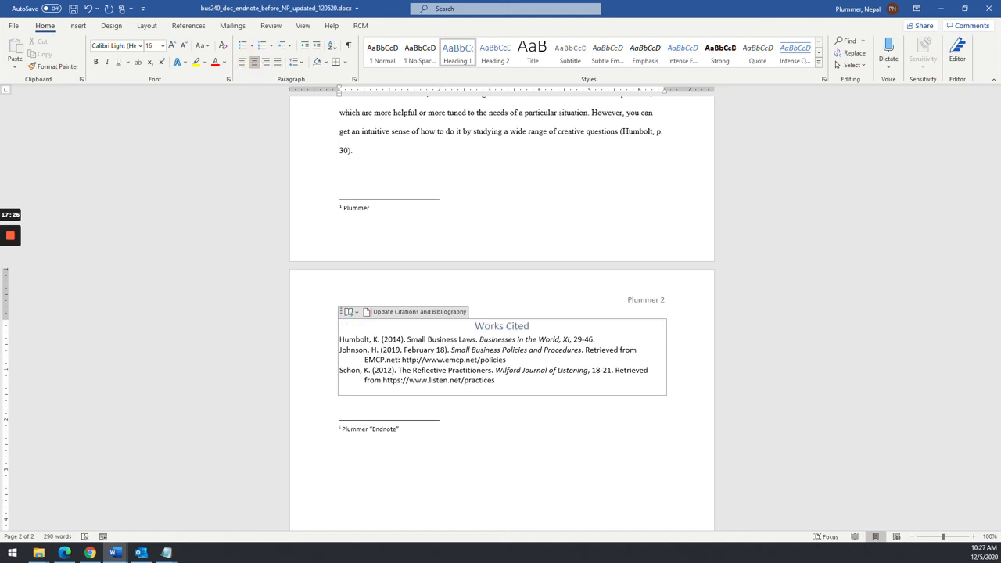
left_click(559, 471)
Step: Compare the bibliography layout against the sample PDF, then return to the Word essay
key("alt+Tab")
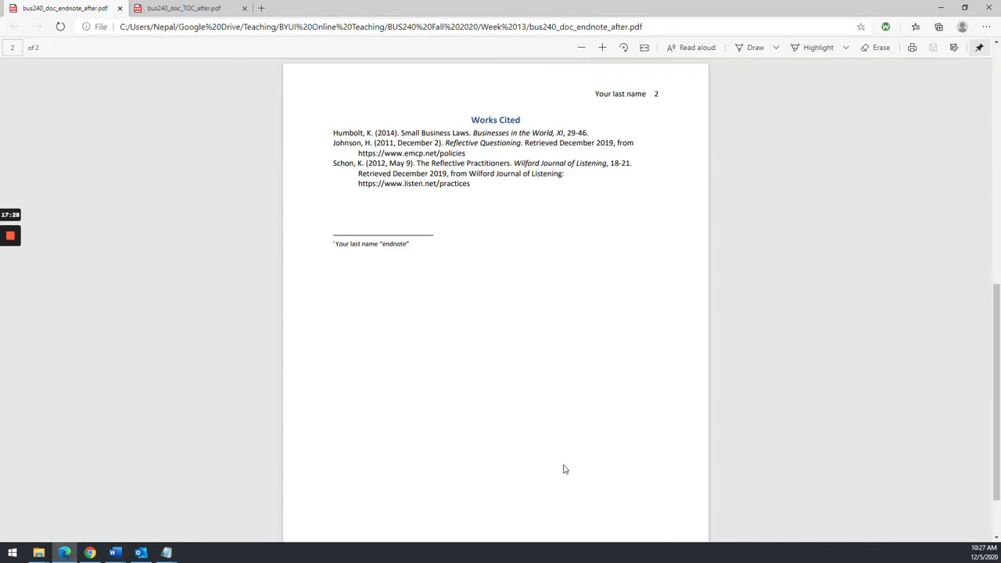
scroll(500, 301, "up", 4)
scroll(501, 308, "down", 2)
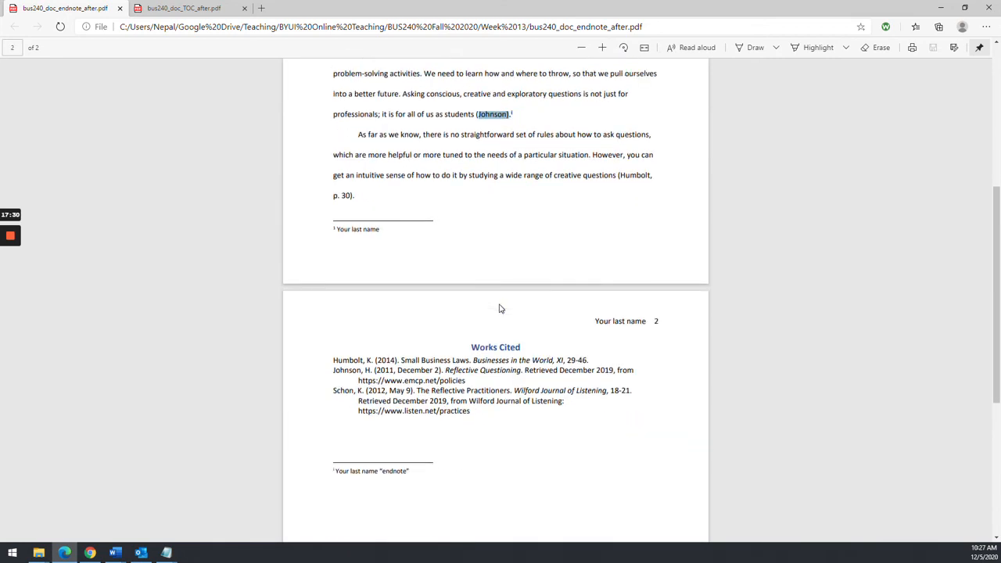
key("alt+Tab")
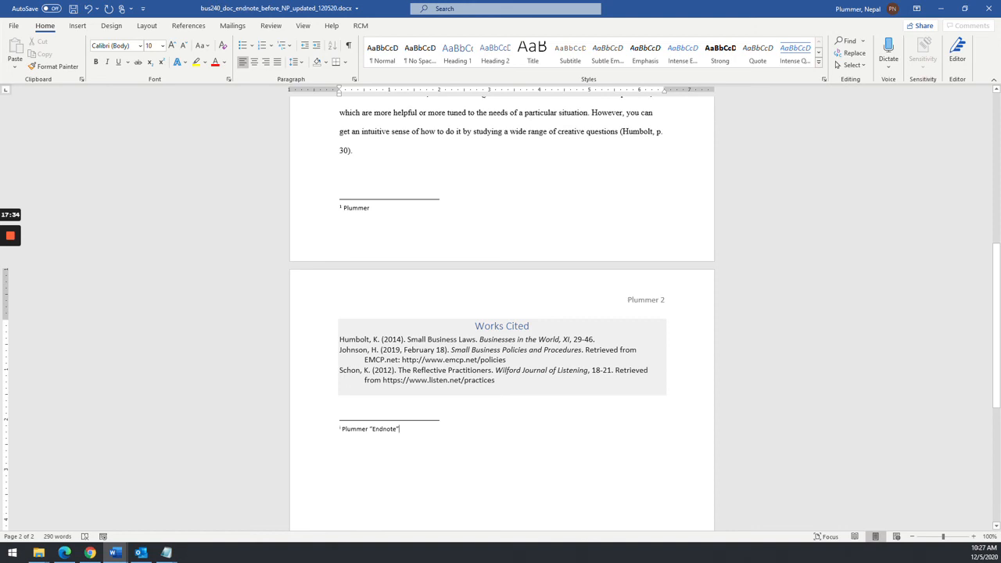
left_click(201, 25)
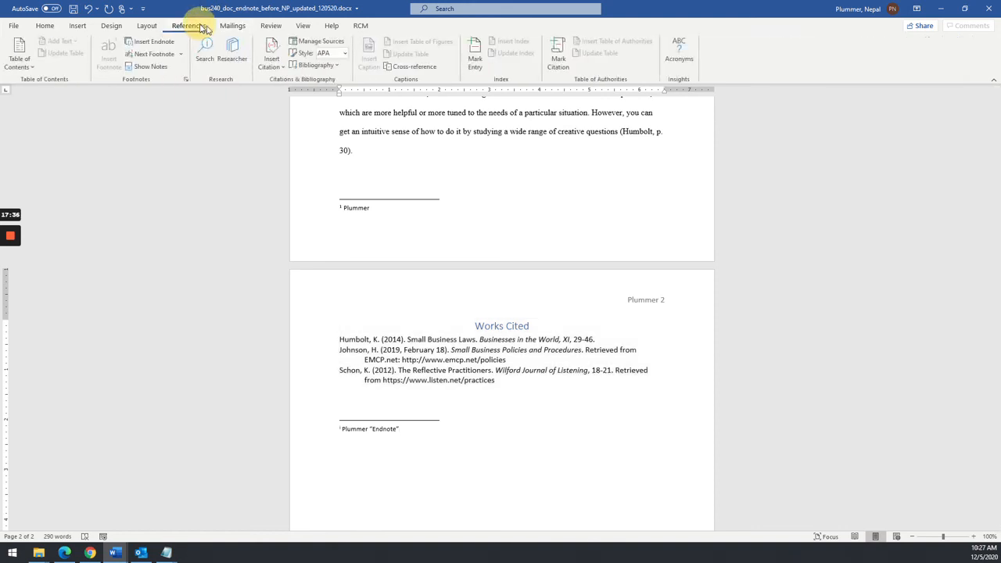
scroll(501, 312, "down", 4)
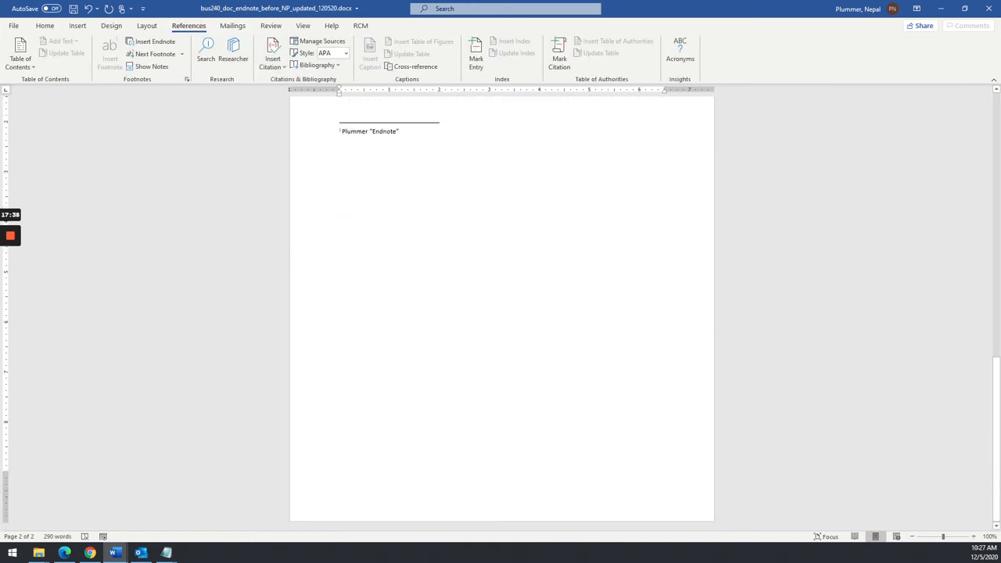
scroll(500, 313, "up", 15)
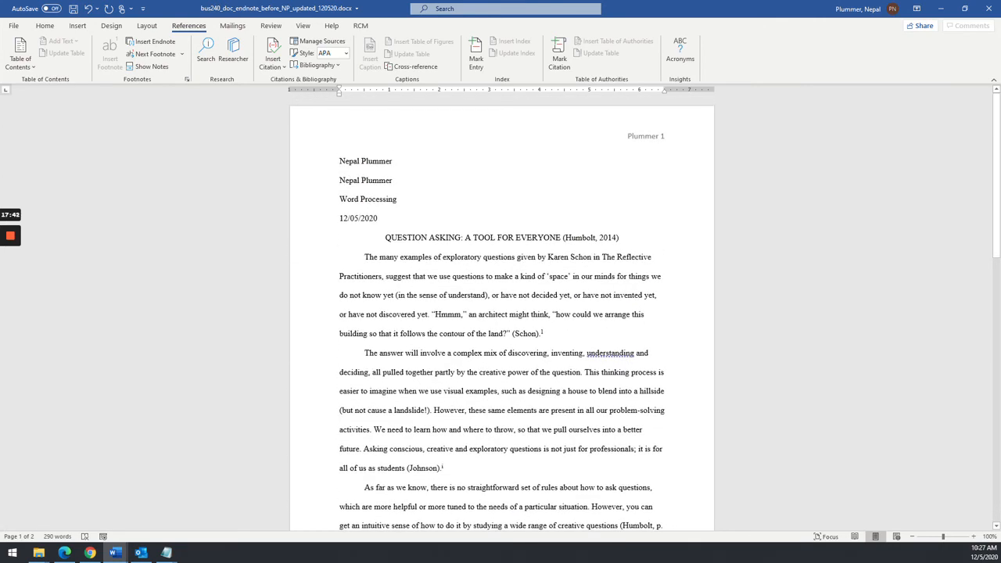
key("alt+Tab")
scroll(516, 451, "up", 6)
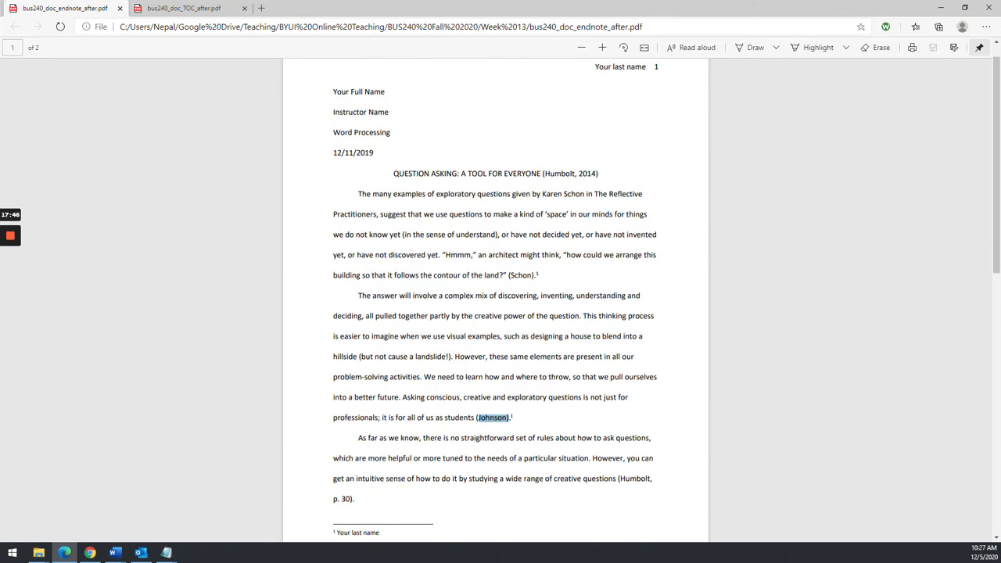
scroll(500, 298, "up", 1)
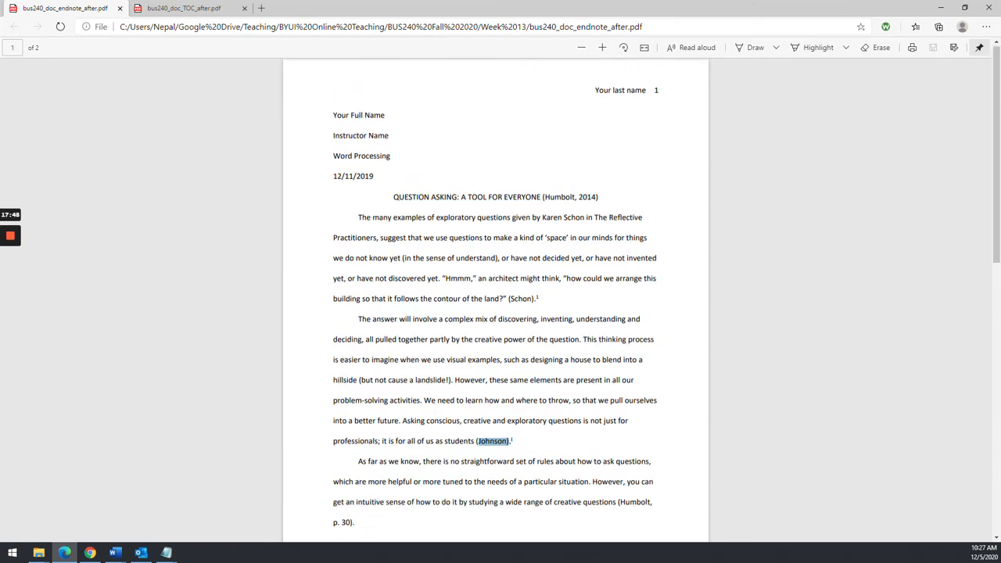
key("alt+Tab")
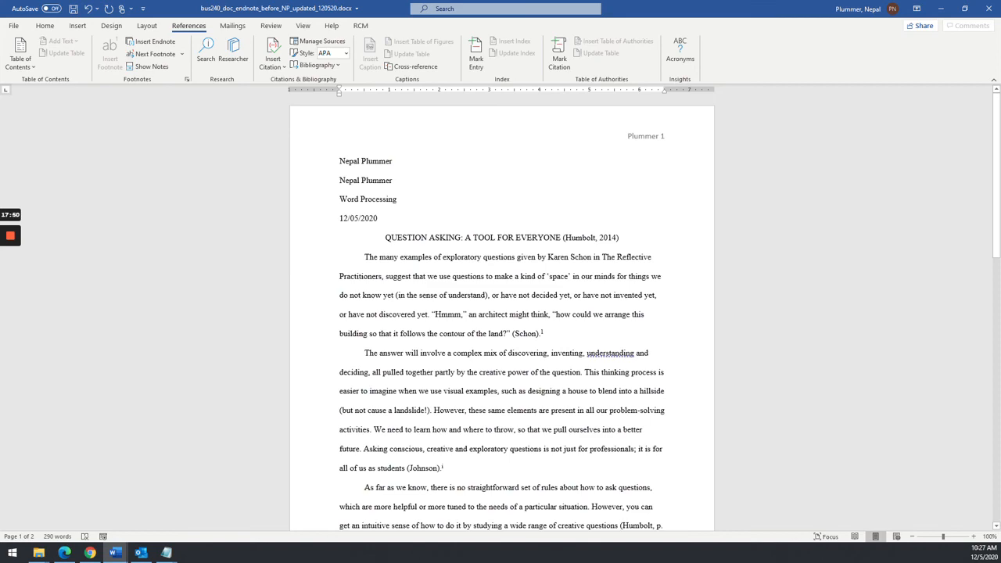
scroll(502, 313, "down", 8)
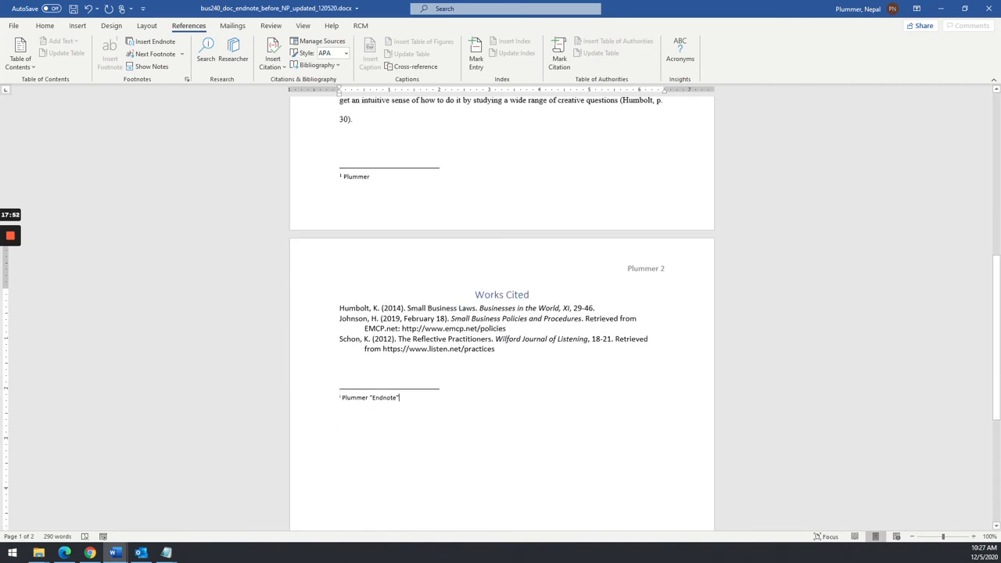
scroll(502, 313, "up", 10)
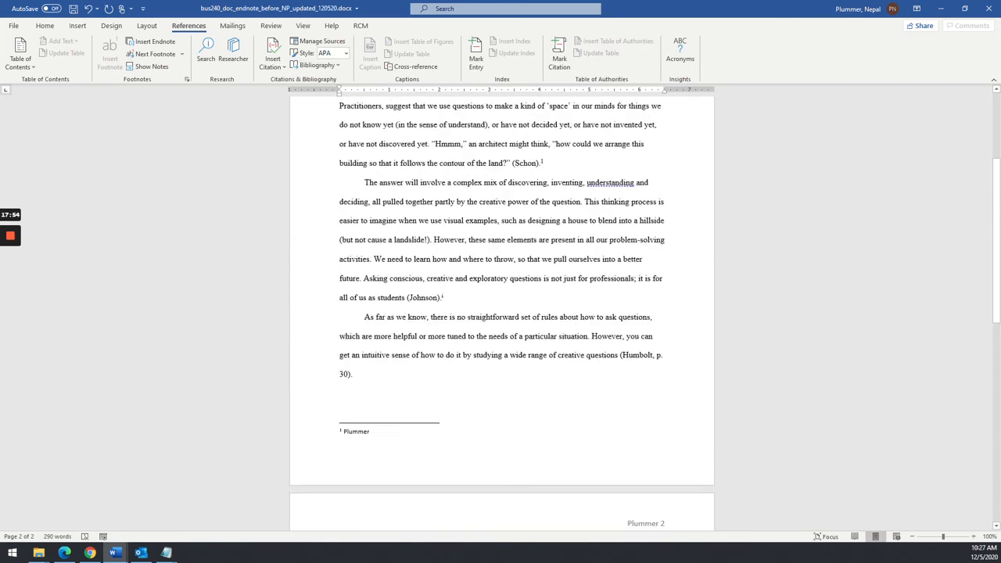